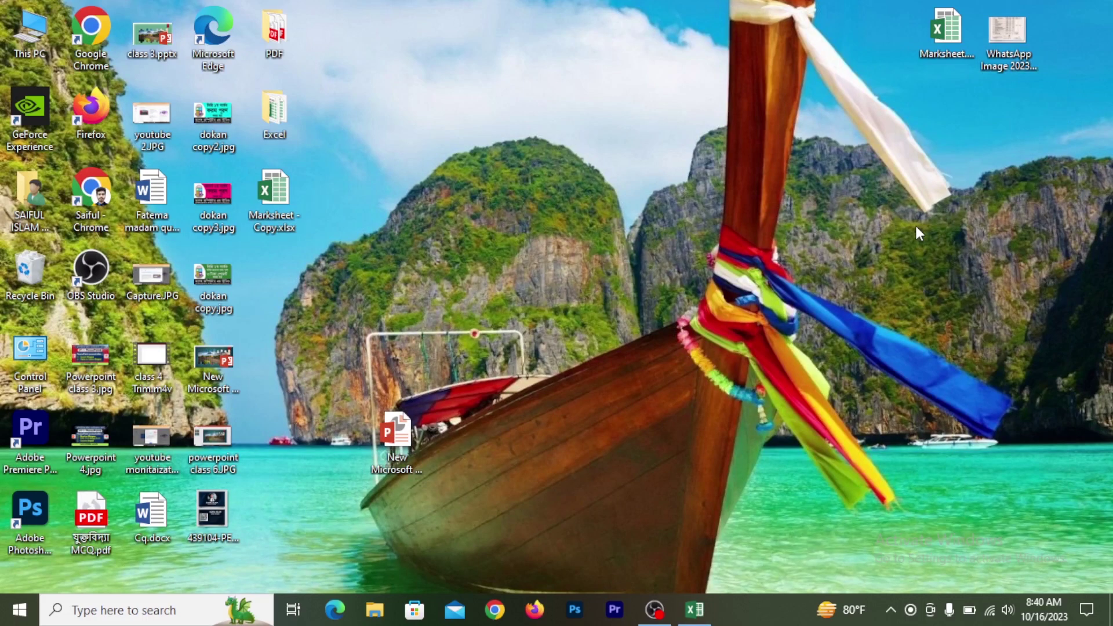
Open the WhatsApp result-sheet photo showing subject grades and a GPA of 4.91
{"action": "double_click", "coordinate": [993, 19]}
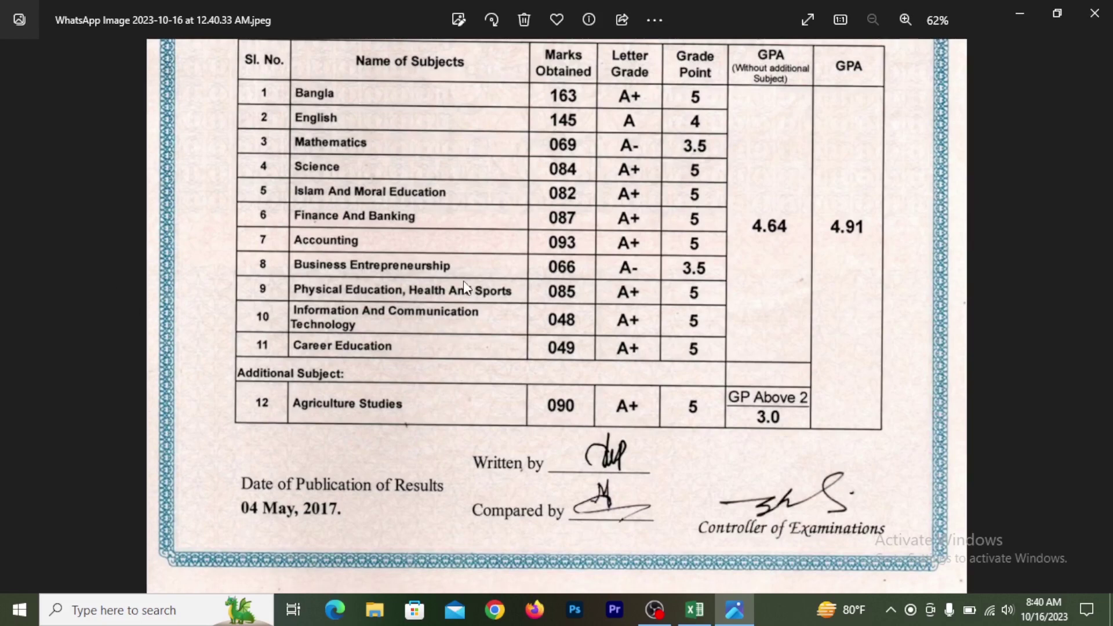
Minimize the Photos window after reviewing the result sheet
{"action": "left_click", "coordinate": [1019, 12]}
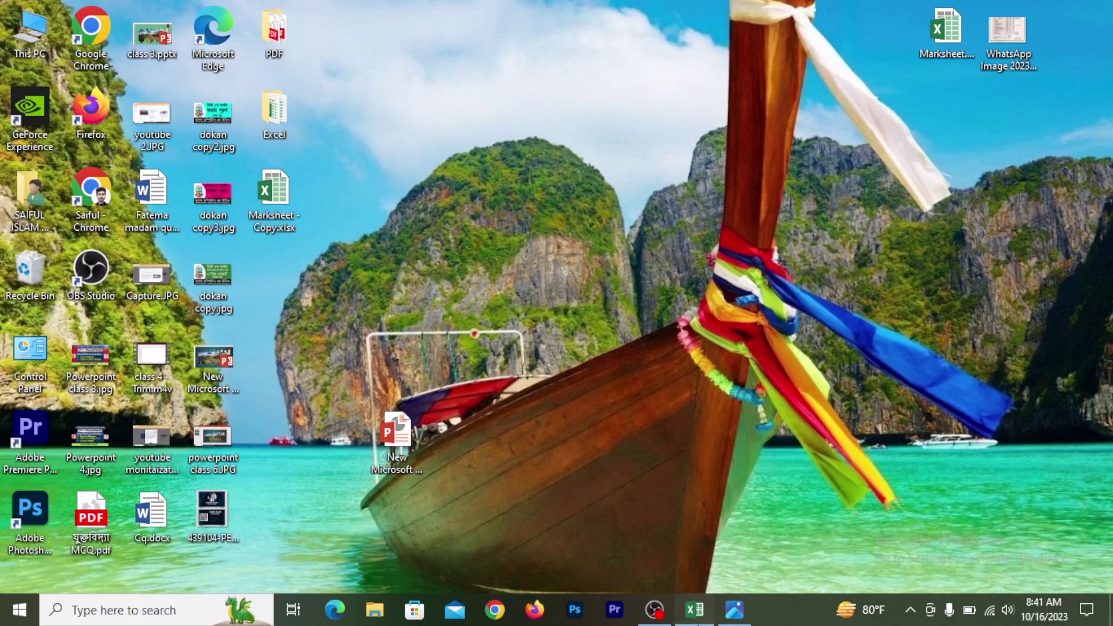
Bring Marksheet.xlsx forward and highlight the whole marksheet table
{"action": "left_click", "coordinate": [695, 609]}
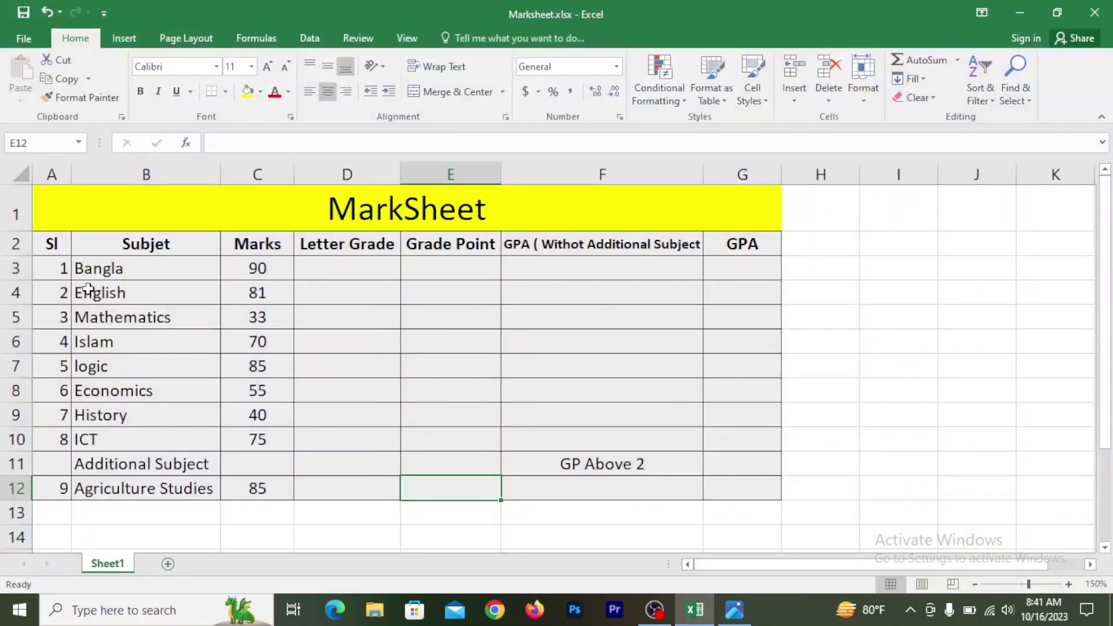
{"action": "left_click_drag", "start_coordinate": [60, 206], "coordinate": [686, 493]}
{"action": "left_click", "coordinate": [568, 348]}
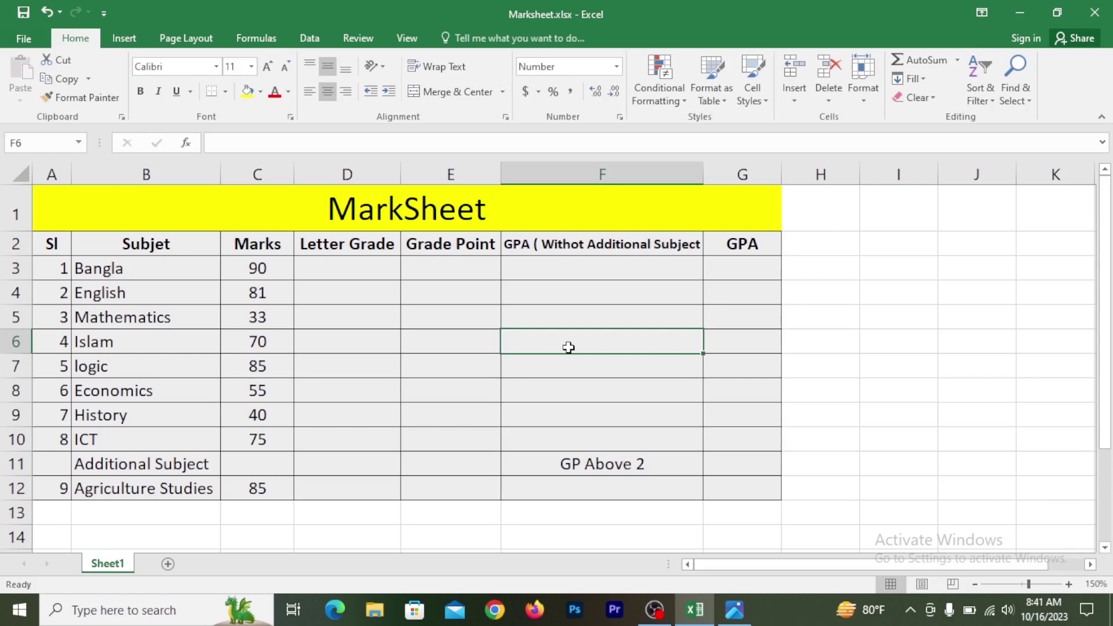
{"action": "mouse_move", "coordinate": [91, 203]}
{"action": "left_mouse_down"}
{"action": "mouse_move", "coordinate": [659, 330]}
{"action": "mouse_move", "coordinate": [730, 487]}
{"action": "left_mouse_up"}
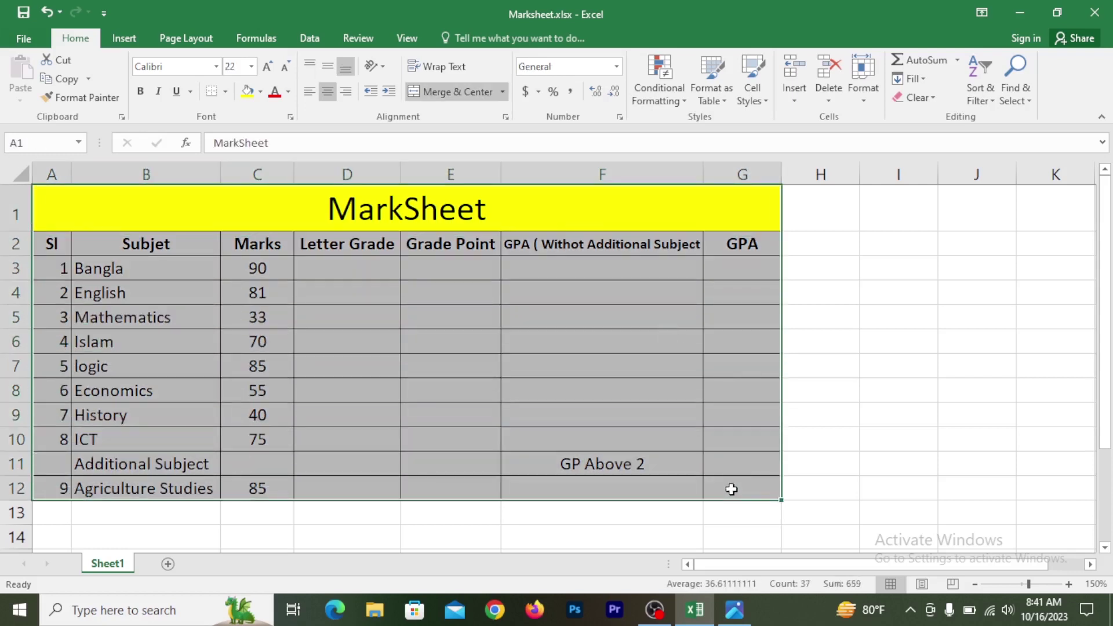
{"action": "left_click", "coordinate": [337, 351]}
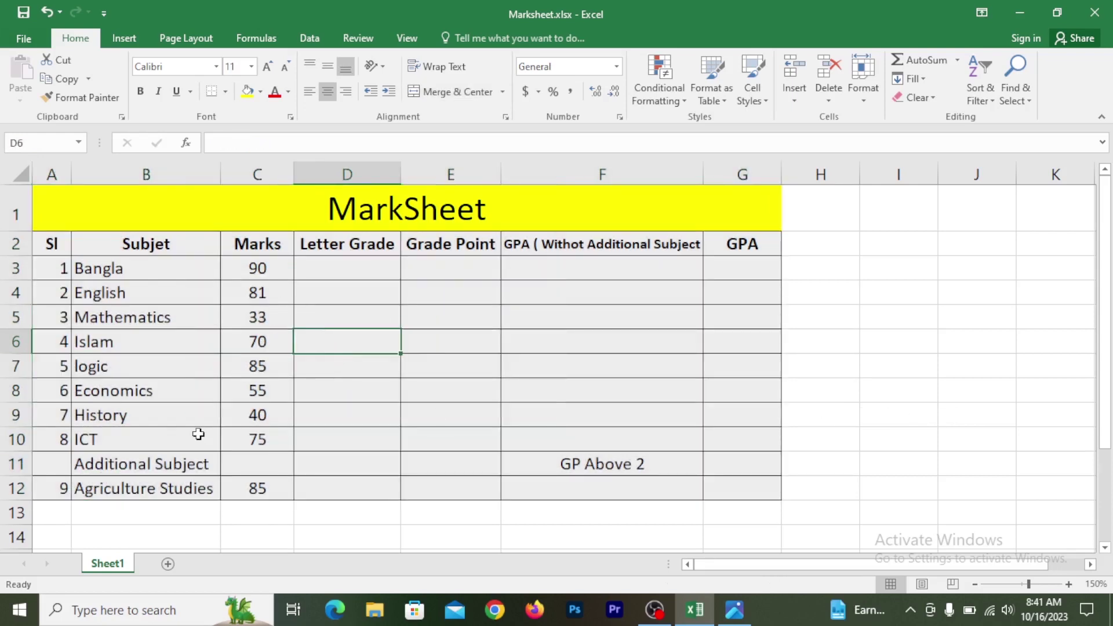
Point out the serial numbers, subject names and the marks in column C
{"action": "left_click", "coordinate": [357, 266]}
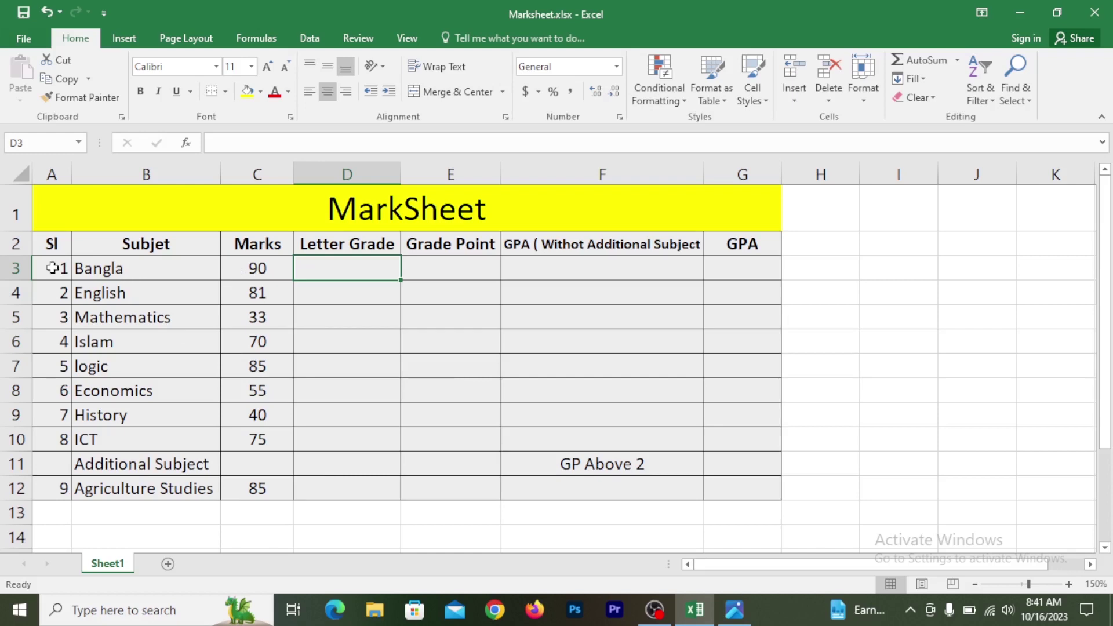
{"action": "left_click_drag", "start_coordinate": [55, 274], "coordinate": [231, 487]}
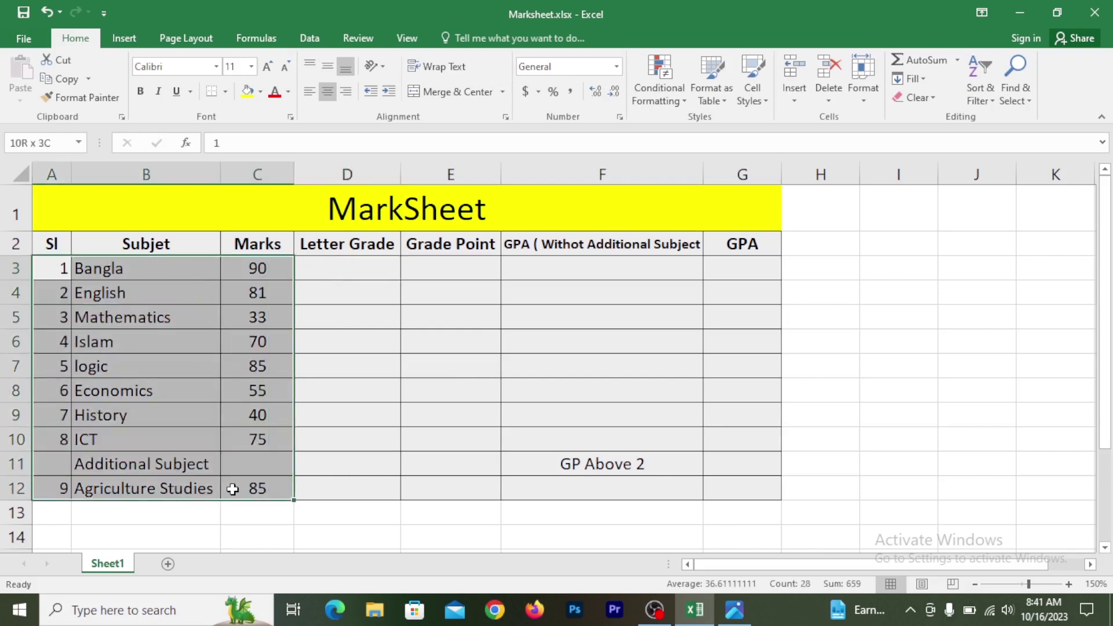
{"action": "left_click", "coordinate": [263, 250]}
{"action": "left_click_drag", "start_coordinate": [256, 273], "coordinate": [232, 513]}
{"action": "left_click", "coordinate": [265, 272]}
{"action": "left_click", "coordinate": [302, 268]}
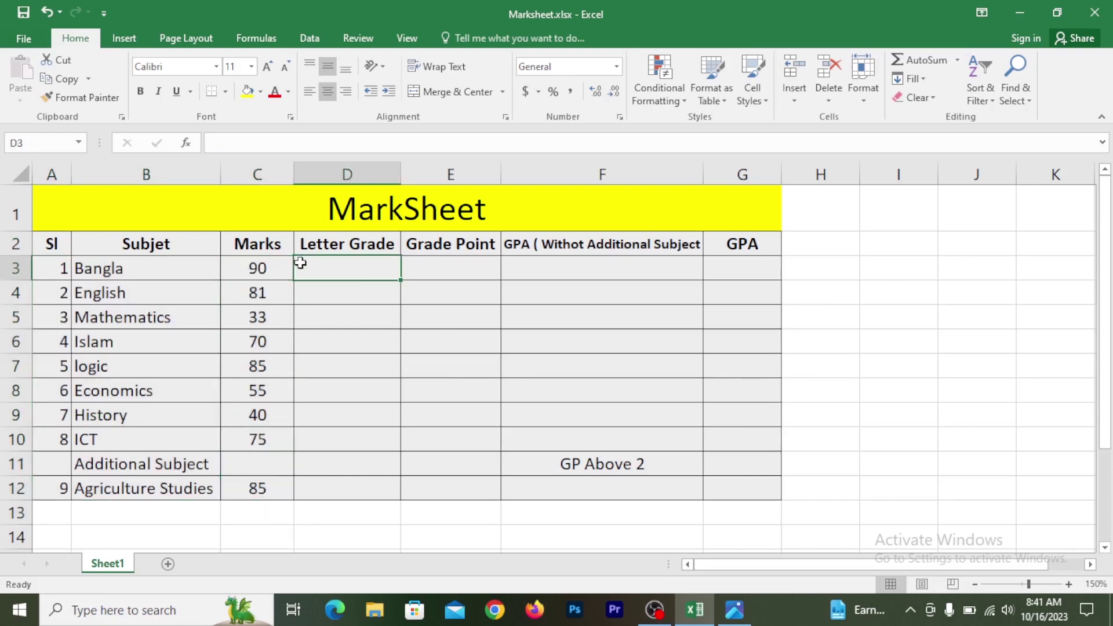
{"action": "left_click", "coordinate": [288, 266]}
Walk through the Letter Grade, Grade Point and GPA columns, ending on Bangla's mark C3
{"action": "left_click", "coordinate": [311, 267]}
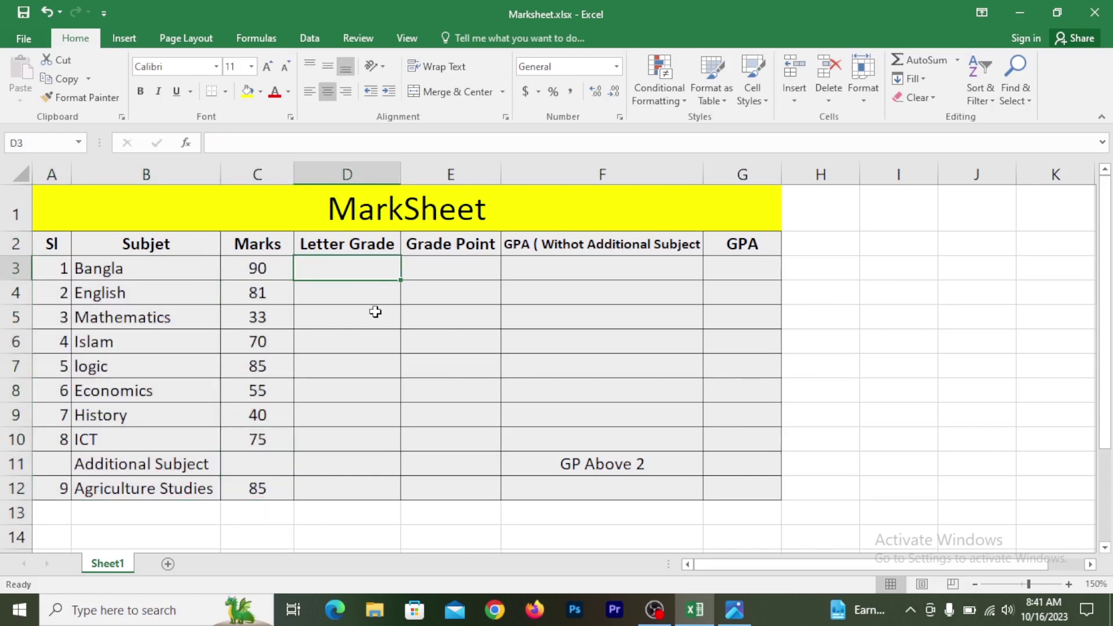
{"action": "left_click", "coordinate": [428, 268]}
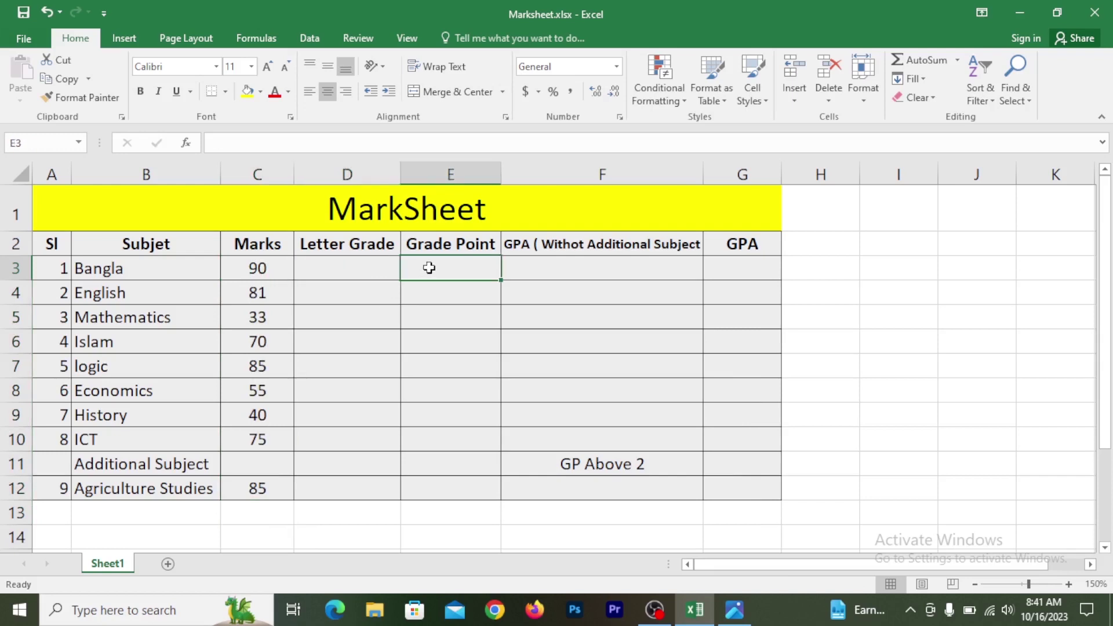
{"action": "left_click", "coordinate": [528, 263]}
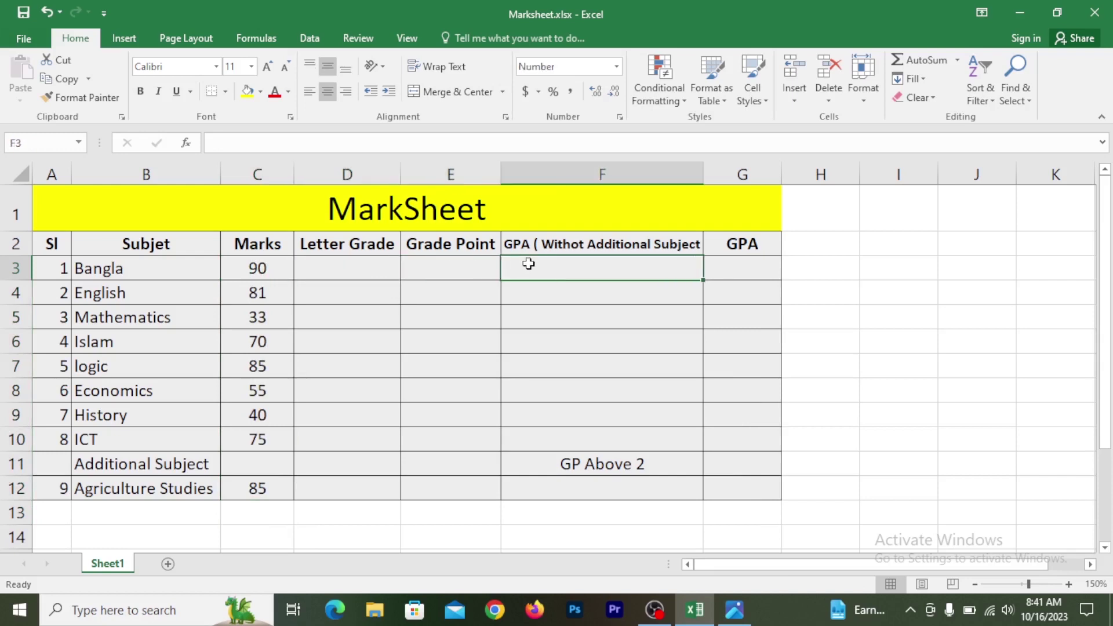
{"action": "left_click", "coordinate": [733, 267]}
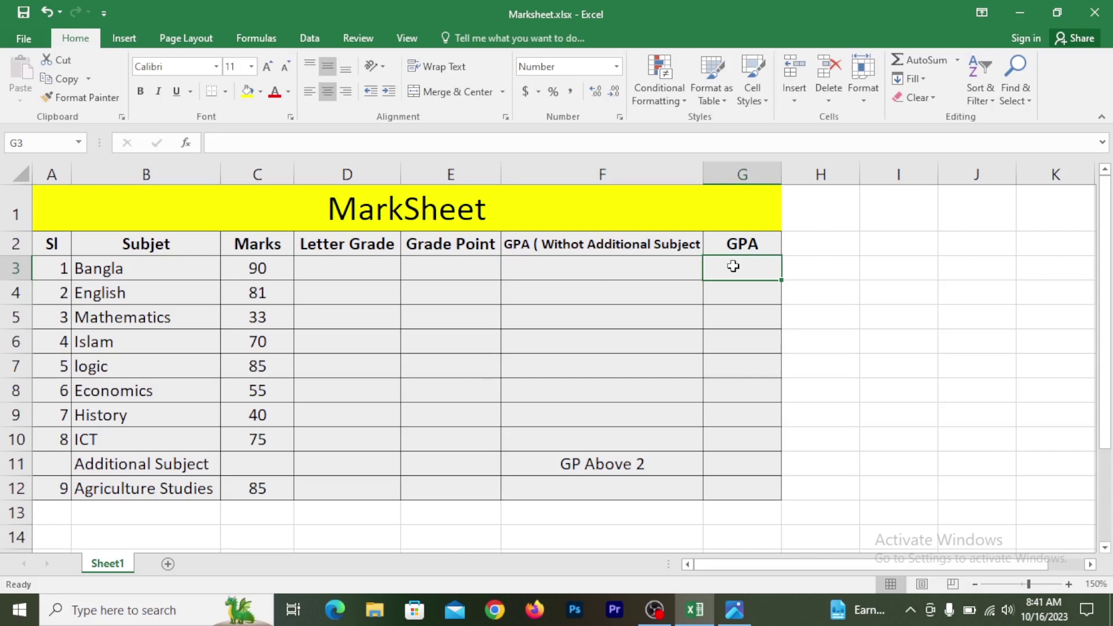
{"action": "left_click", "coordinate": [368, 266]}
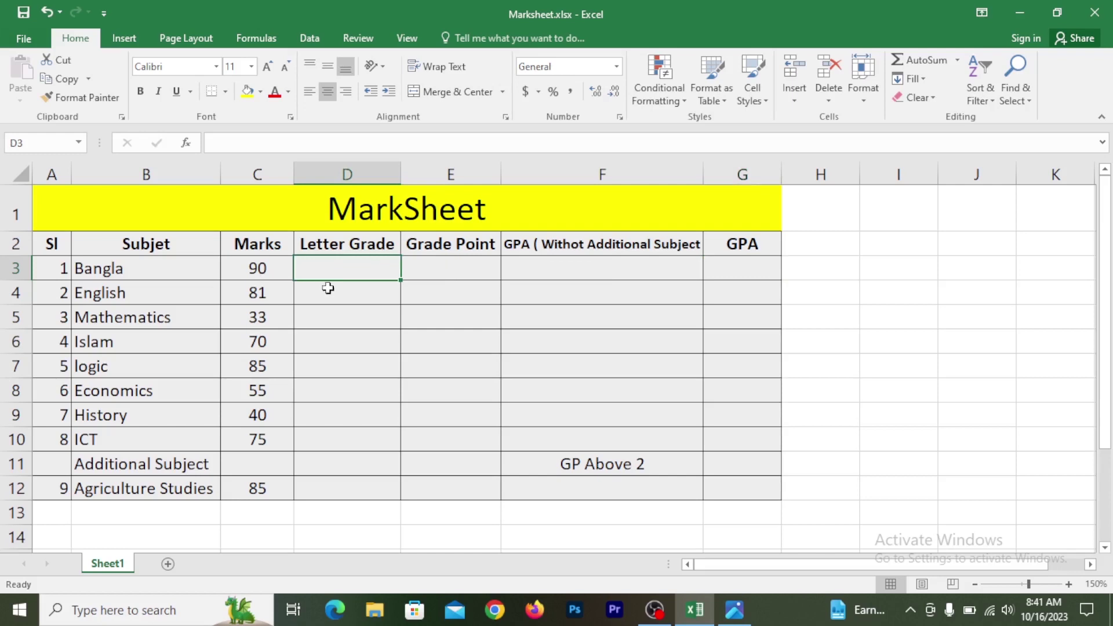
{"action": "left_click", "coordinate": [261, 277]}
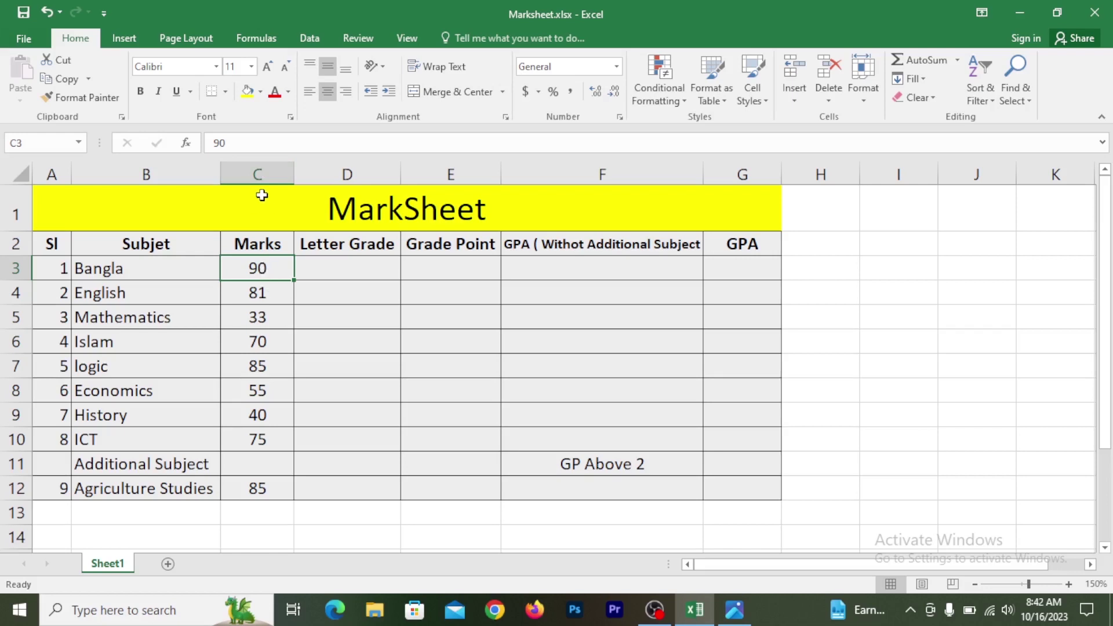
{"action": "left_click", "coordinate": [258, 174]}
{"action": "left_click", "coordinate": [3, 245]}
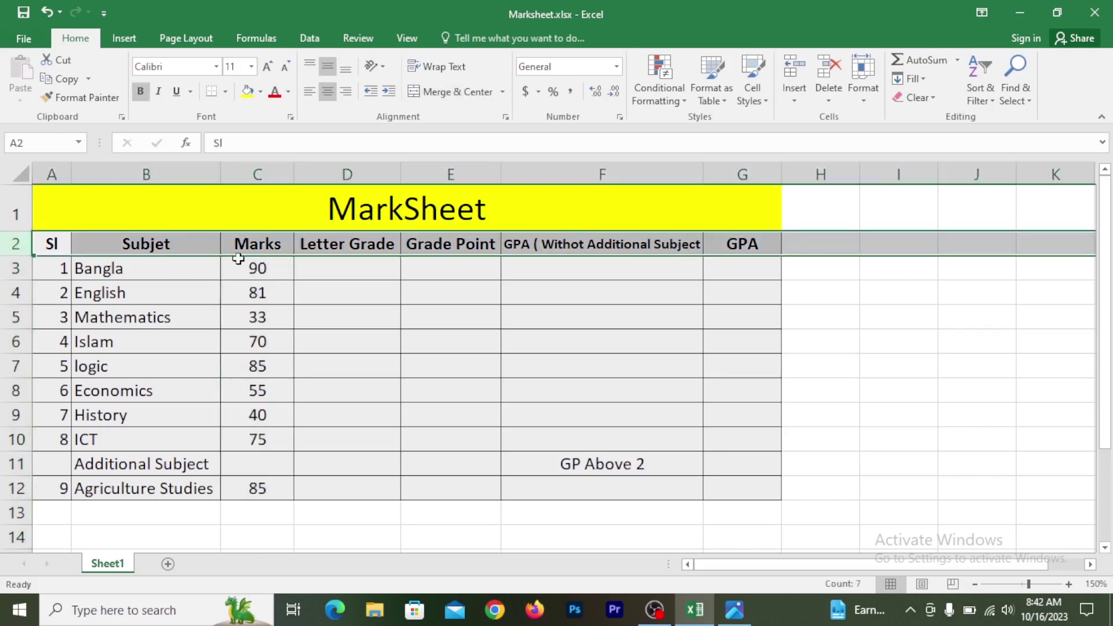
{"action": "left_click", "coordinate": [258, 264]}
{"action": "left_click", "coordinate": [16, 268]}
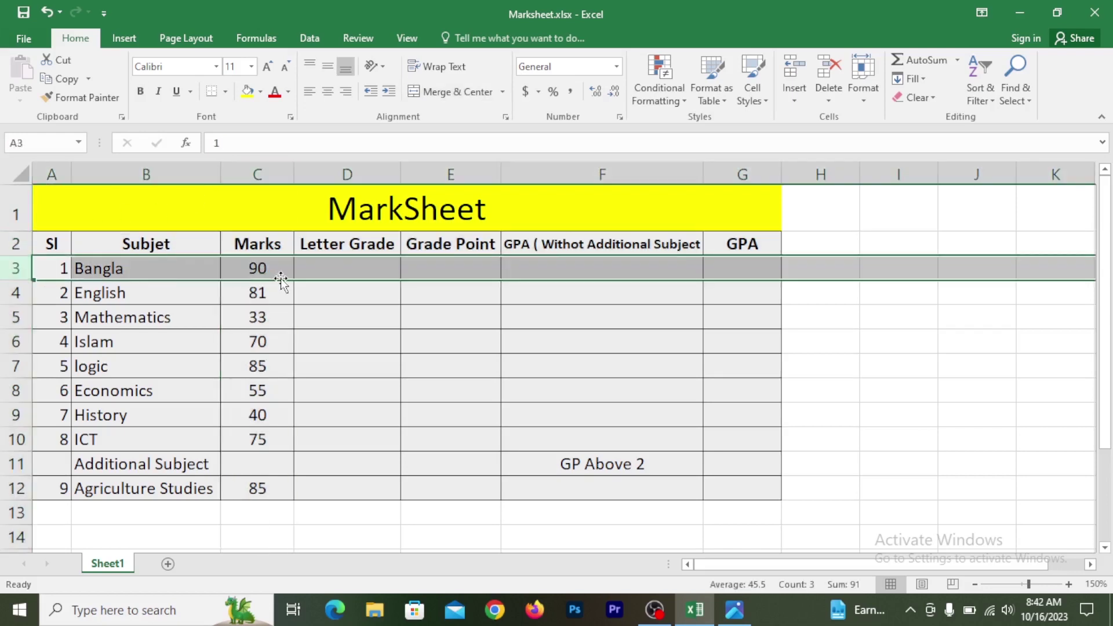
{"action": "mouse_move", "coordinate": [273, 271]}
{"action": "left_mouse_down"}
{"action": "mouse_move", "coordinate": [298, 270]}
{"action": "mouse_move", "coordinate": [258, 268]}
{"action": "left_mouse_up"}
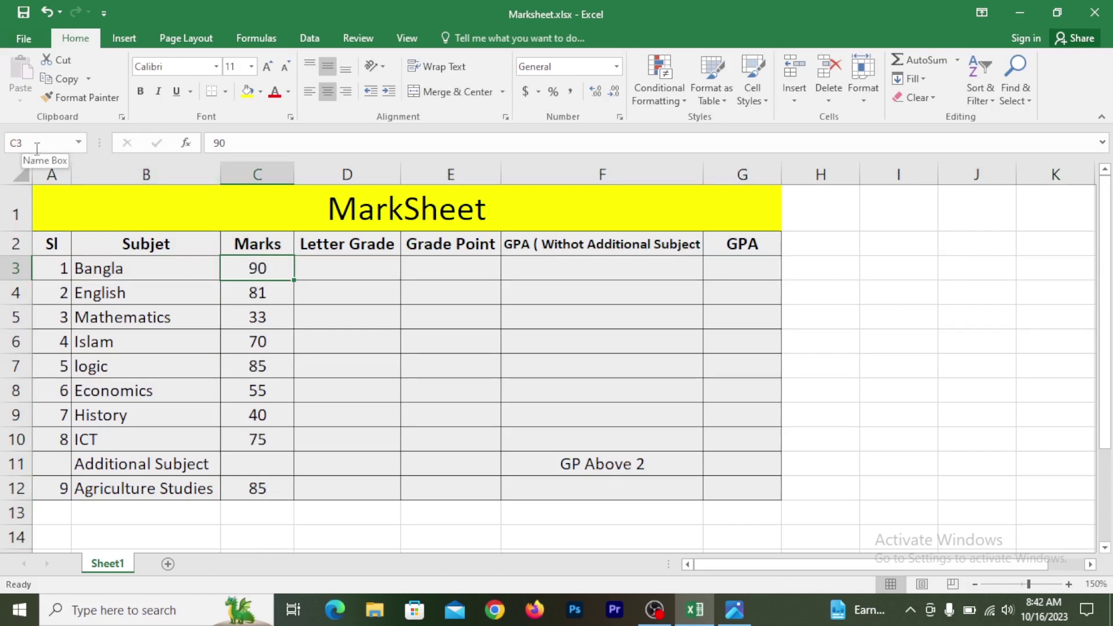
{"action": "left_click", "coordinate": [313, 275]}
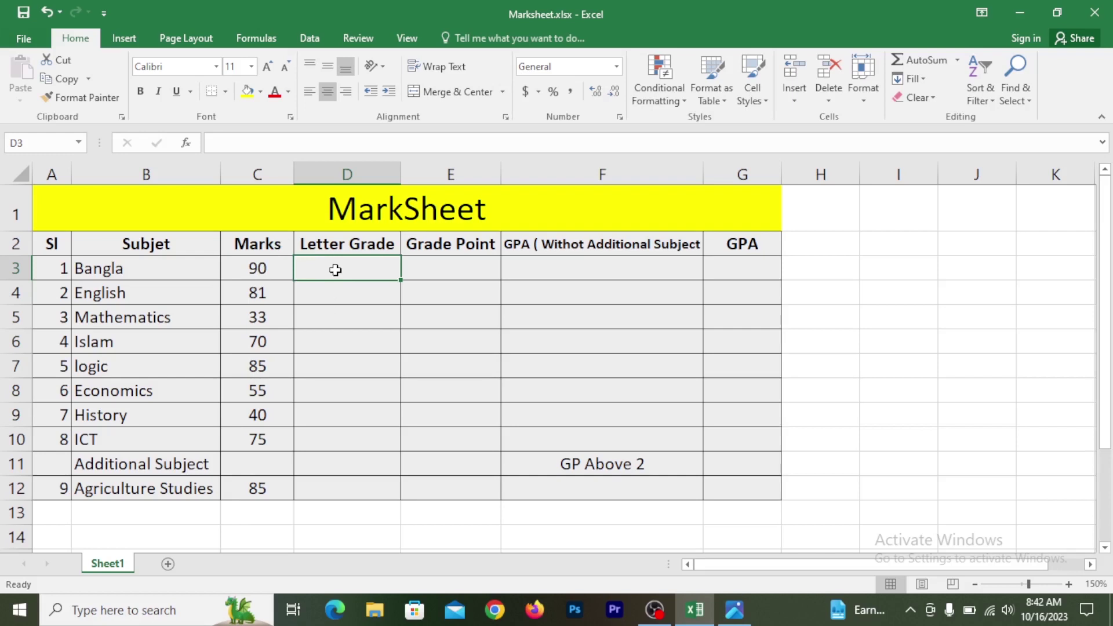
{"action": "left_click_drag", "start_coordinate": [247, 493], "coordinate": [441, 493]}
{"action": "left_click", "coordinate": [336, 461]}
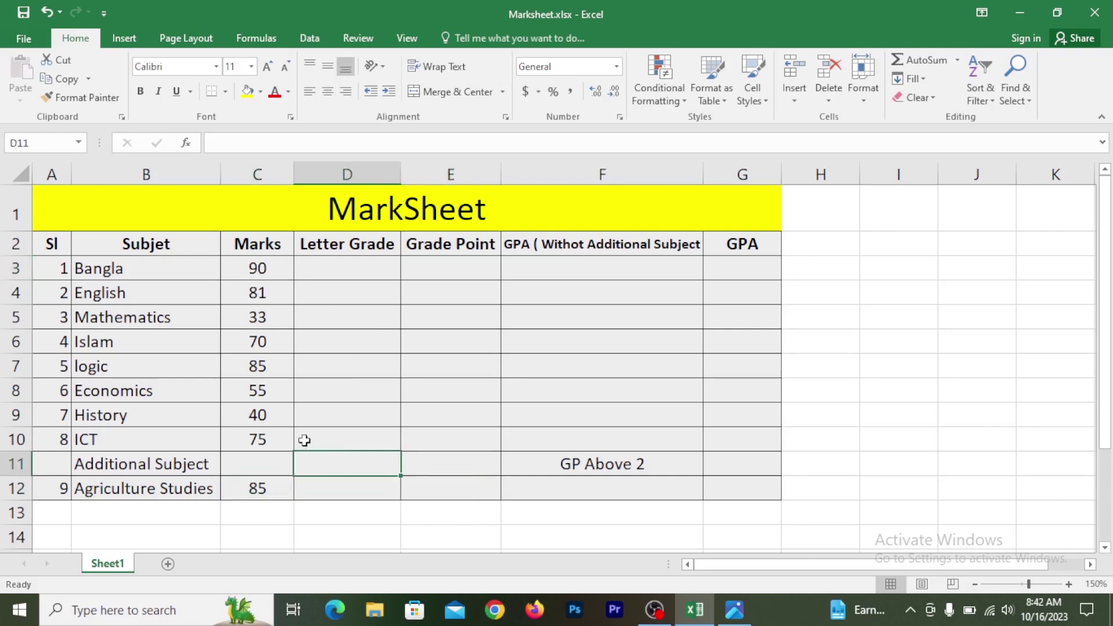
{"action": "left_click_drag", "start_coordinate": [261, 439], "coordinate": [267, 266]}
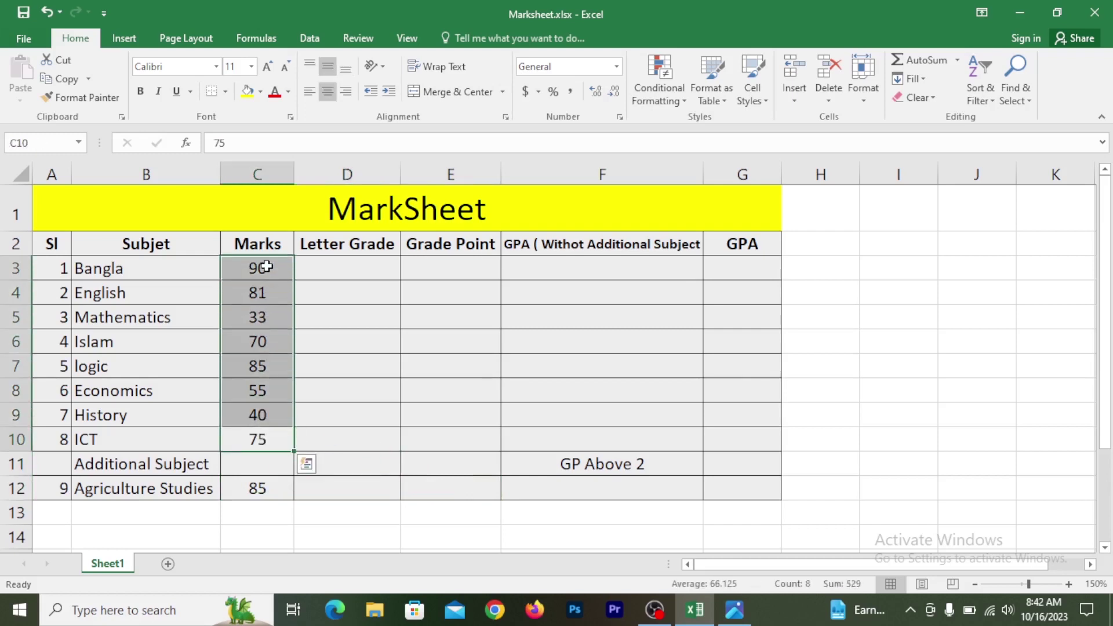
{"action": "left_click", "coordinate": [322, 270]}
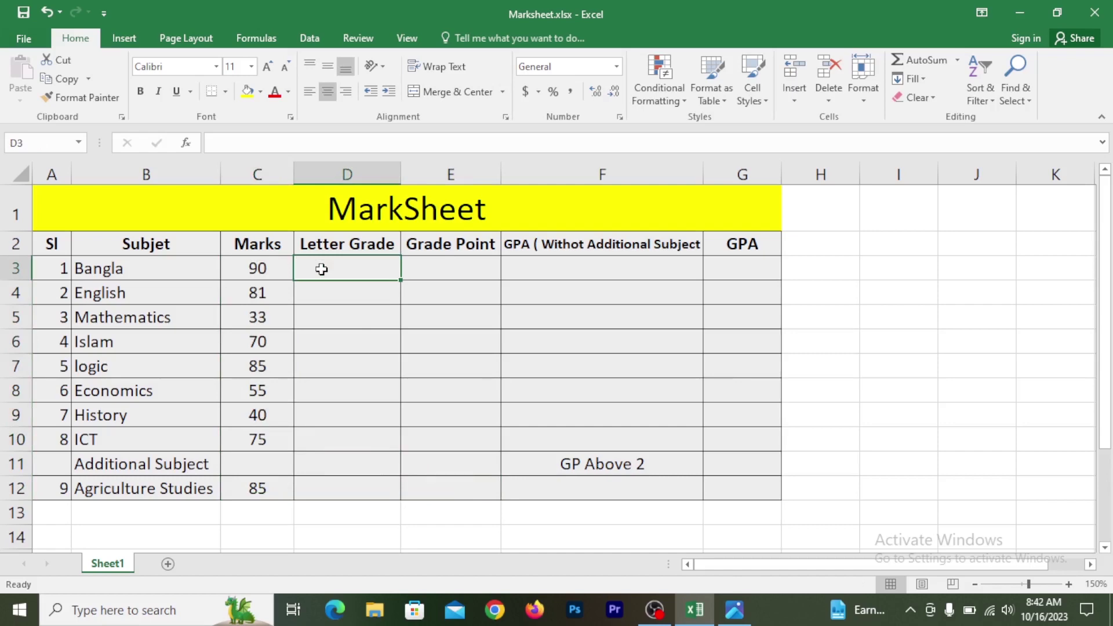
Start the letter-grade formula in D3 as =if(C3>=80,"A+"
{"action": "type", "text": "="}
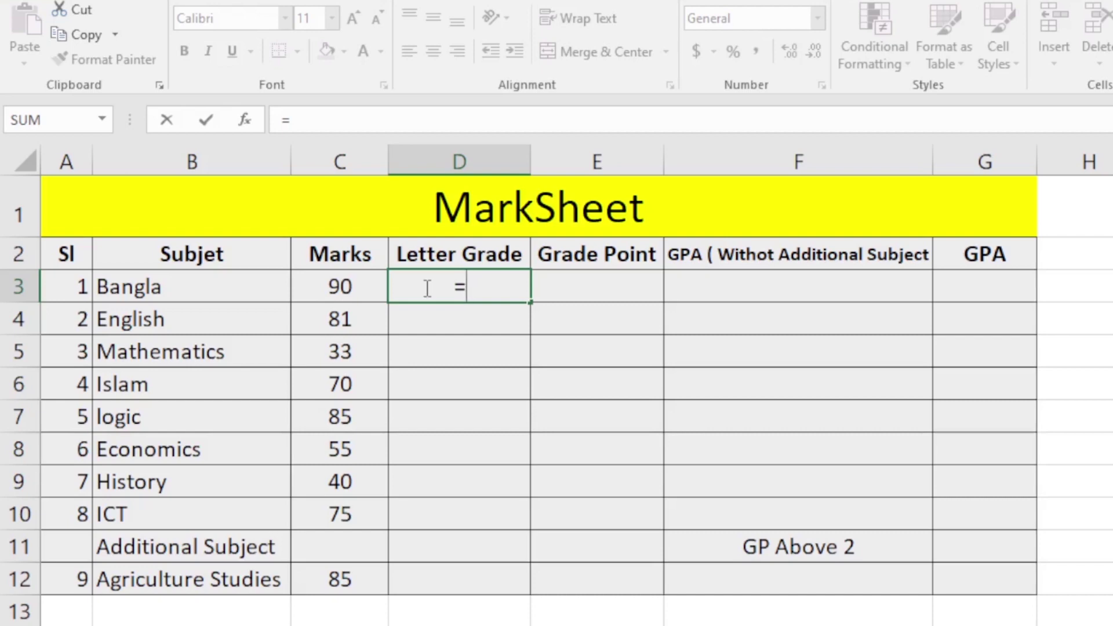
{"action": "type", "text": "if"}
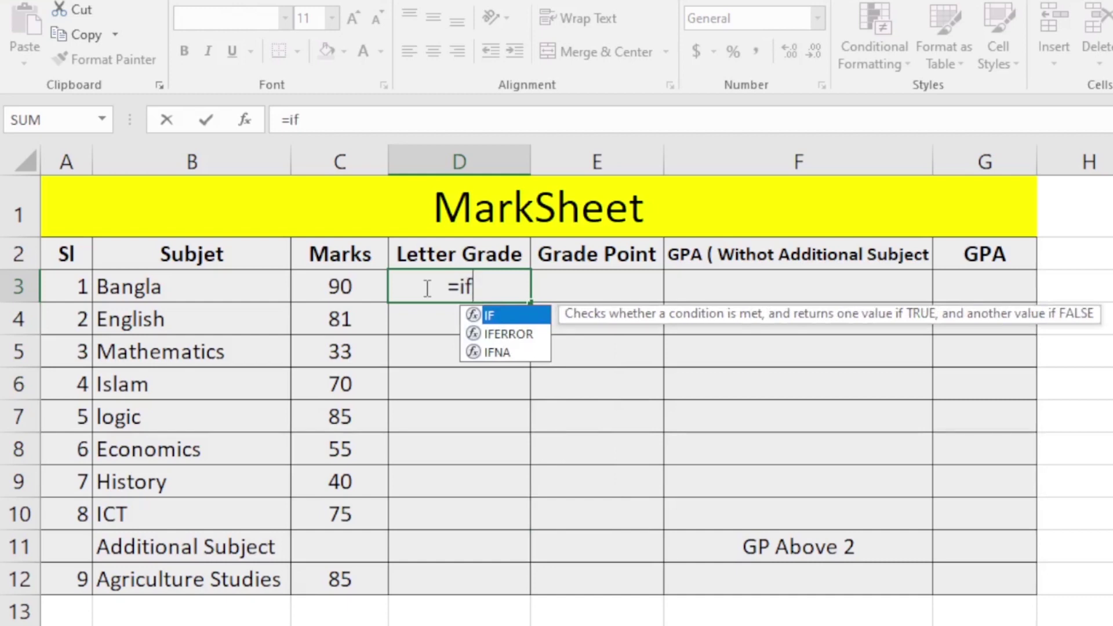
{"action": "type", "text": "("}
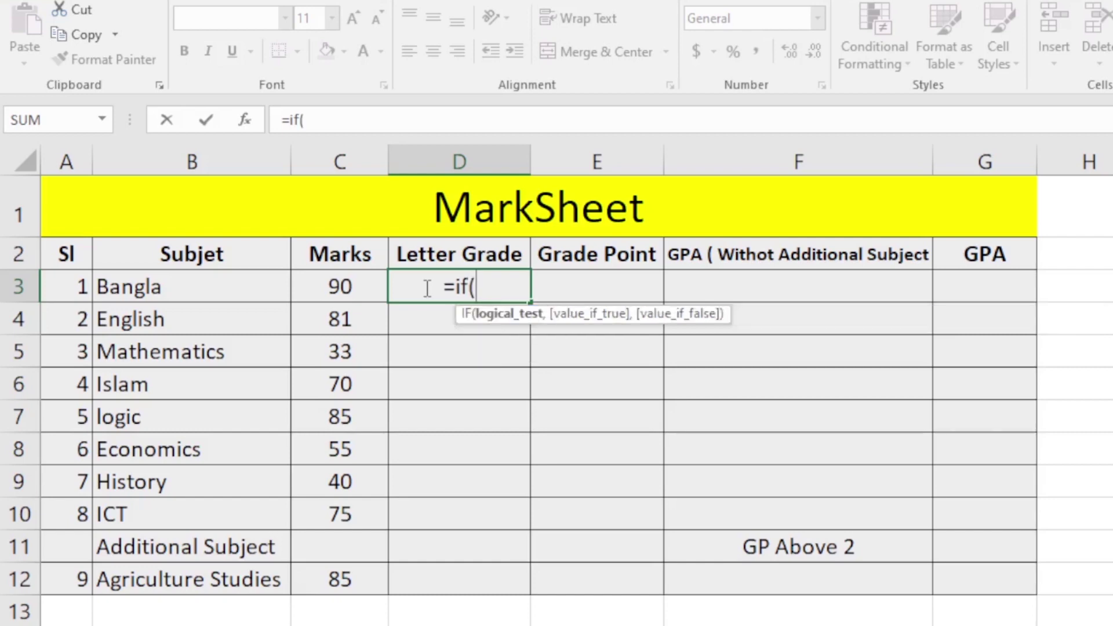
{"action": "left_click", "coordinate": [343, 285]}
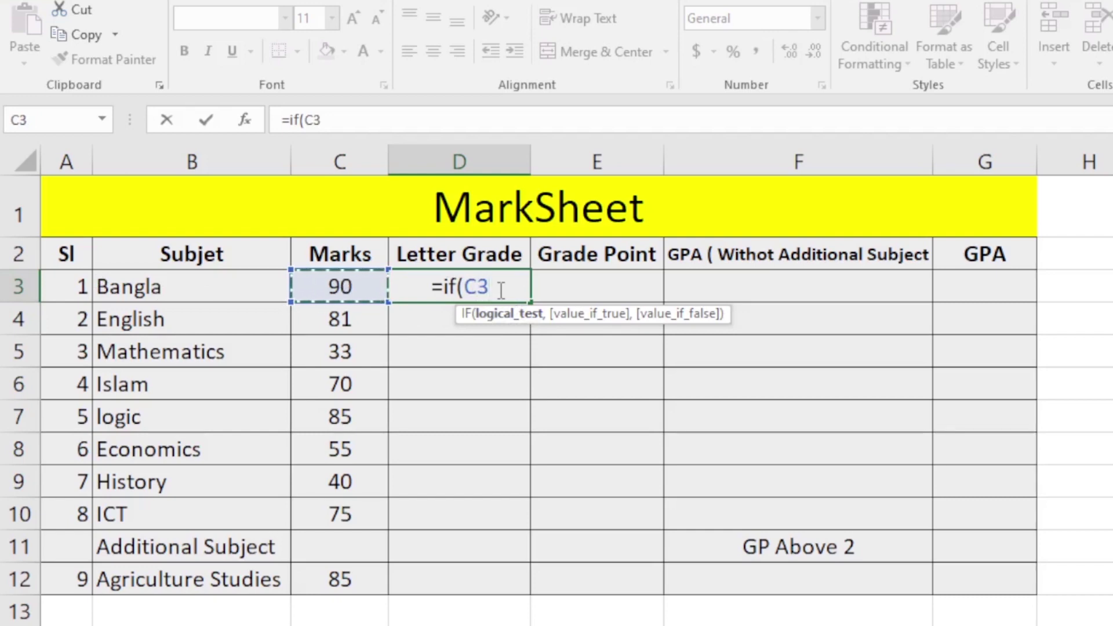
{"action": "type", "text": ">"}
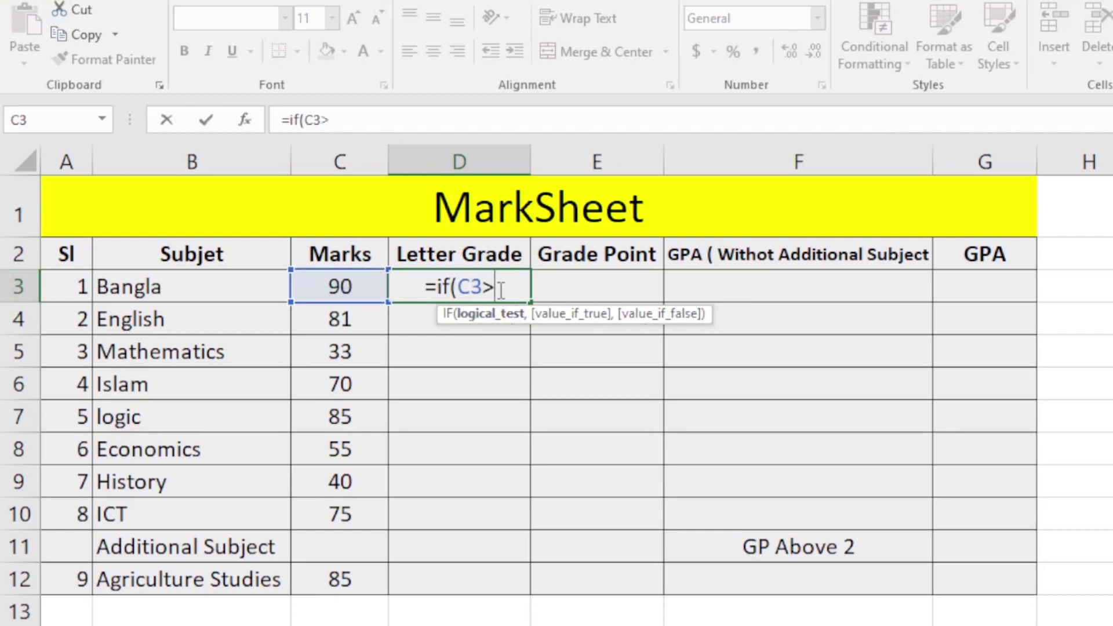
{"action": "type", "text": "="}
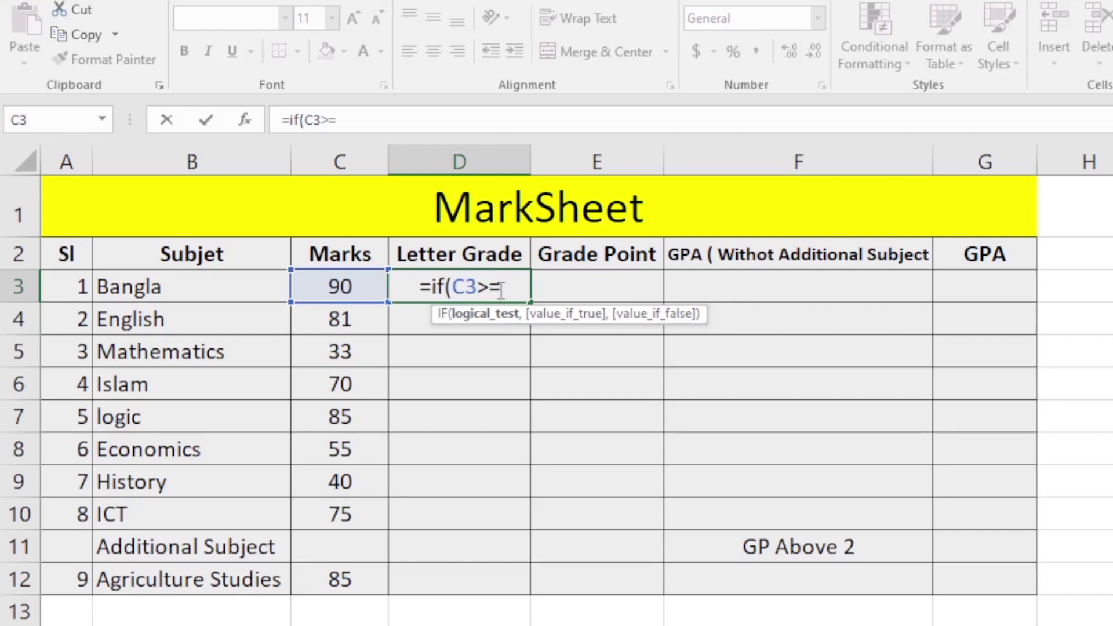
{"action": "type", "text": "80"}
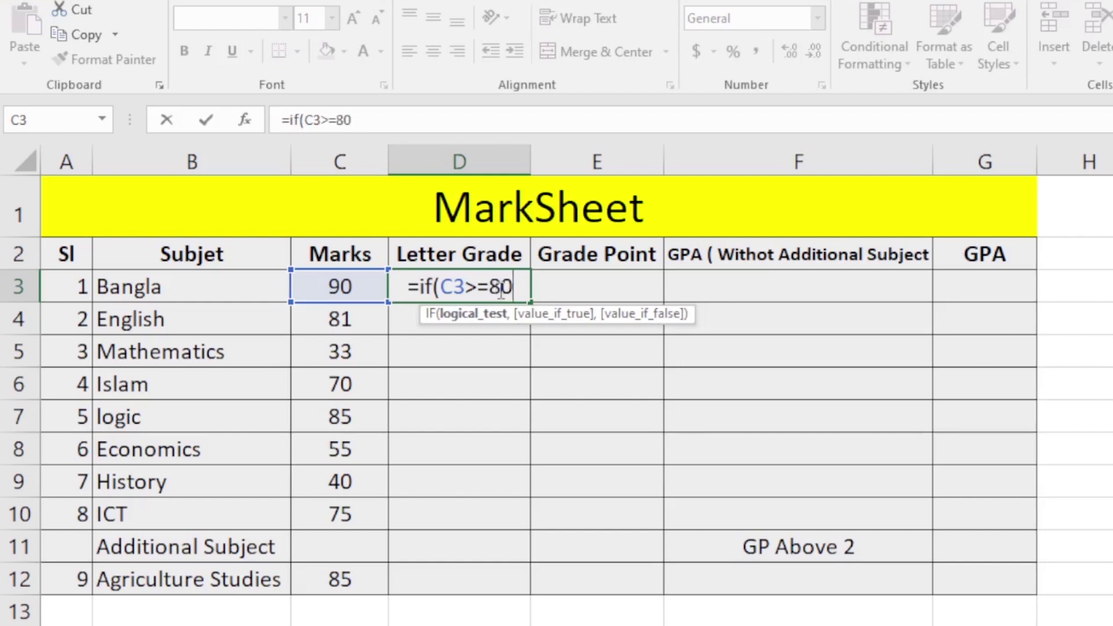
{"action": "type", "text": ","}
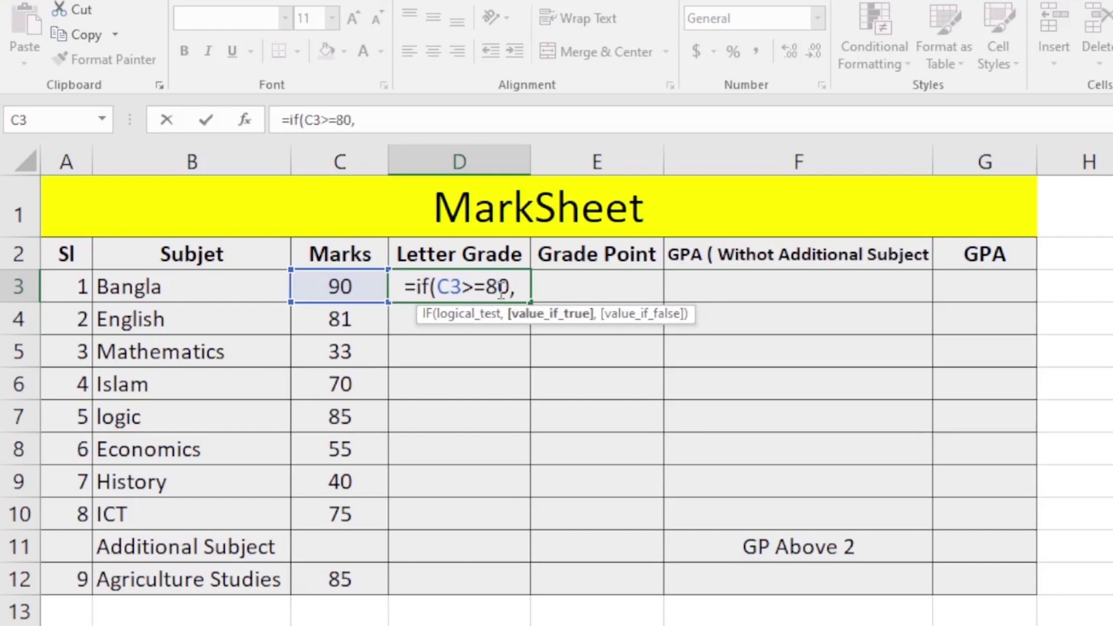
{"action": "type", "text": "\""}
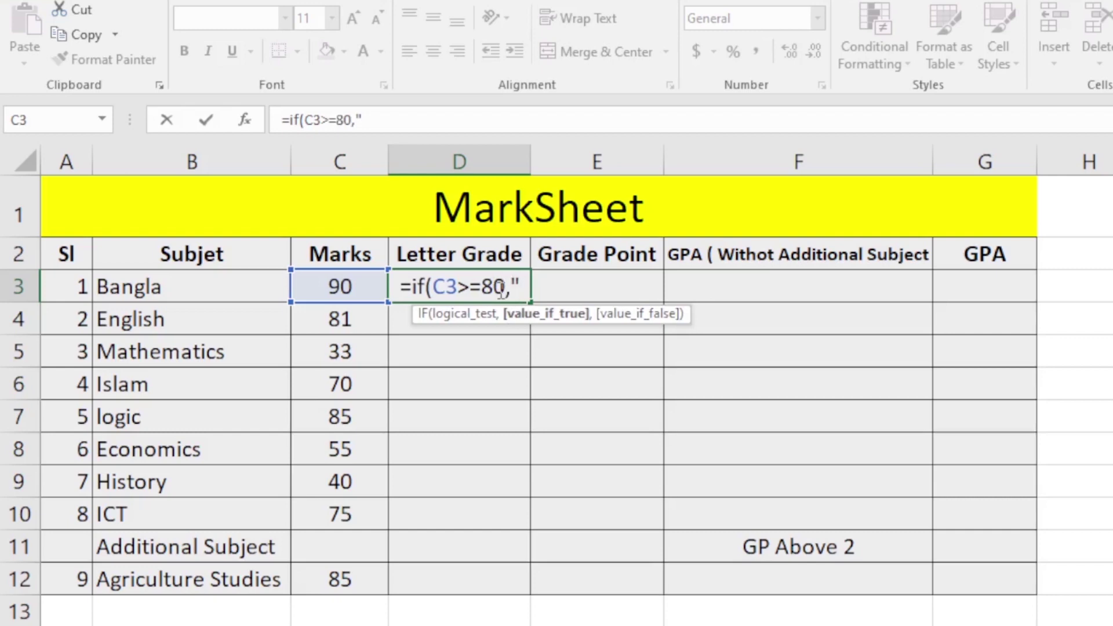
{"action": "type", "text": "A"}
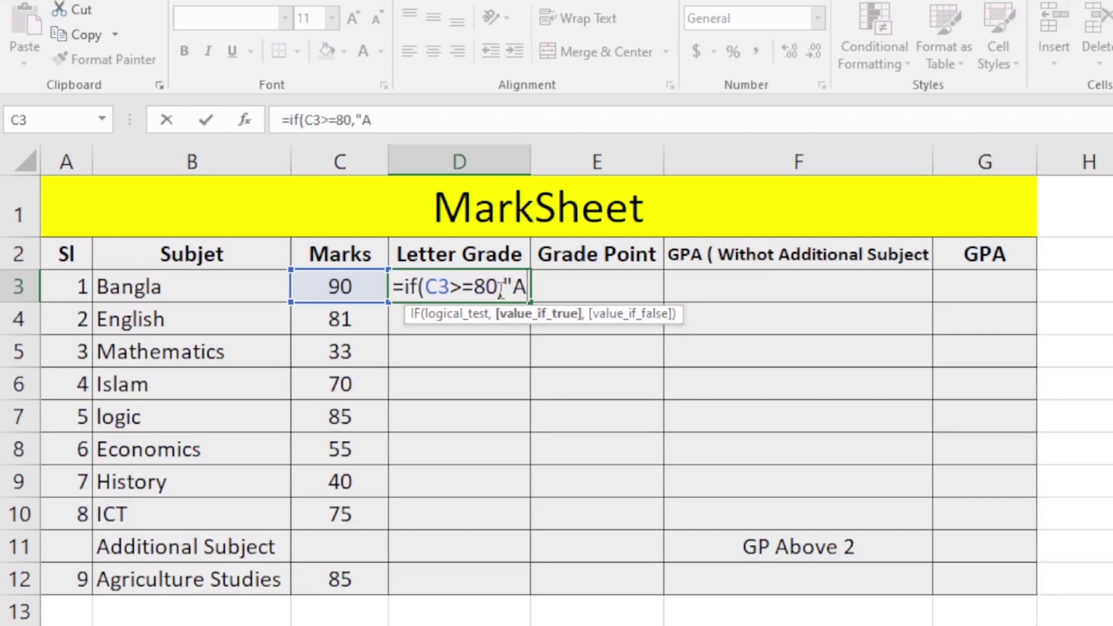
{"action": "type", "text": "+\""}
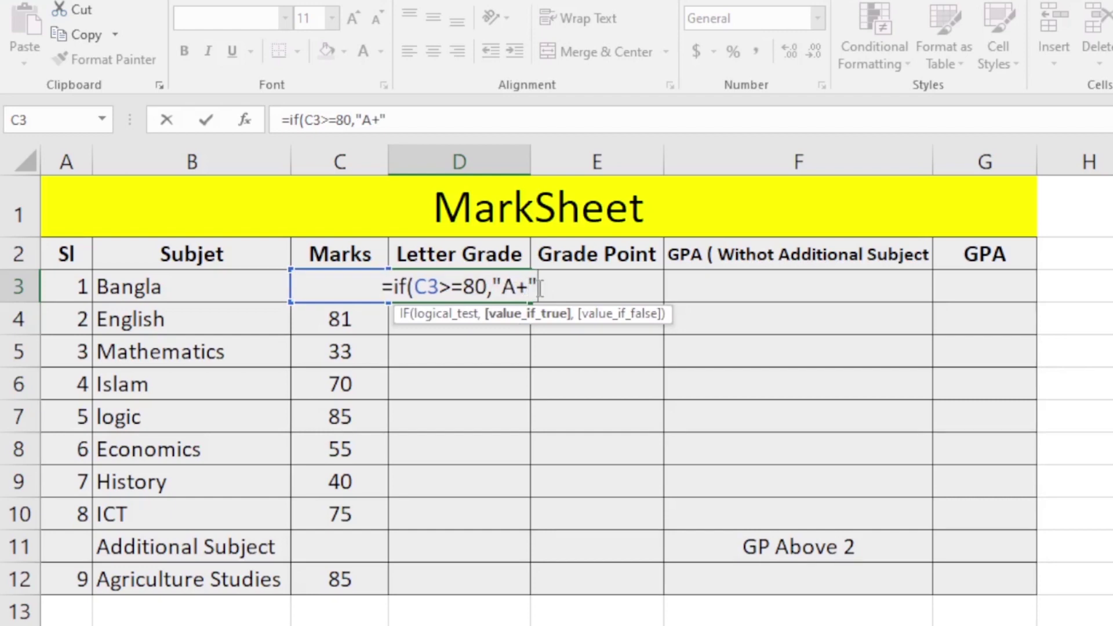
Highlight the IF test and its A+ result to explain them, then add a comma
{"action": "left_click_drag", "start_coordinate": [539, 287], "coordinate": [493, 286]}
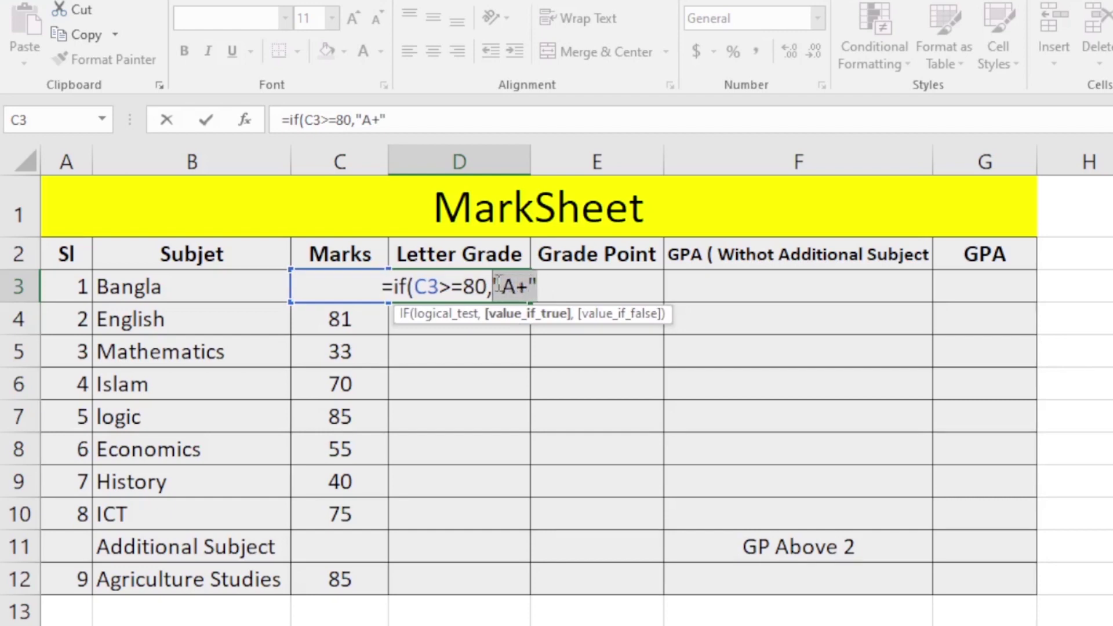
{"action": "left_click", "coordinate": [552, 286]}
{"action": "left_click_drag", "start_coordinate": [552, 286], "coordinate": [393, 286]}
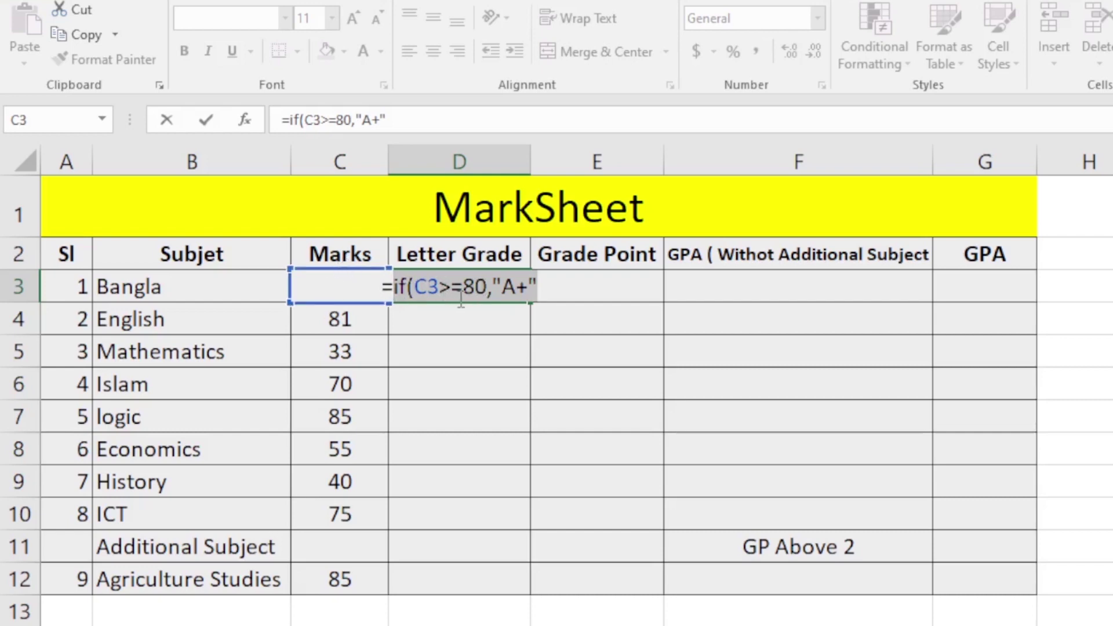
{"action": "left_click_drag", "start_coordinate": [491, 286], "coordinate": [550, 282]}
{"action": "left_click", "coordinate": [550, 282]}
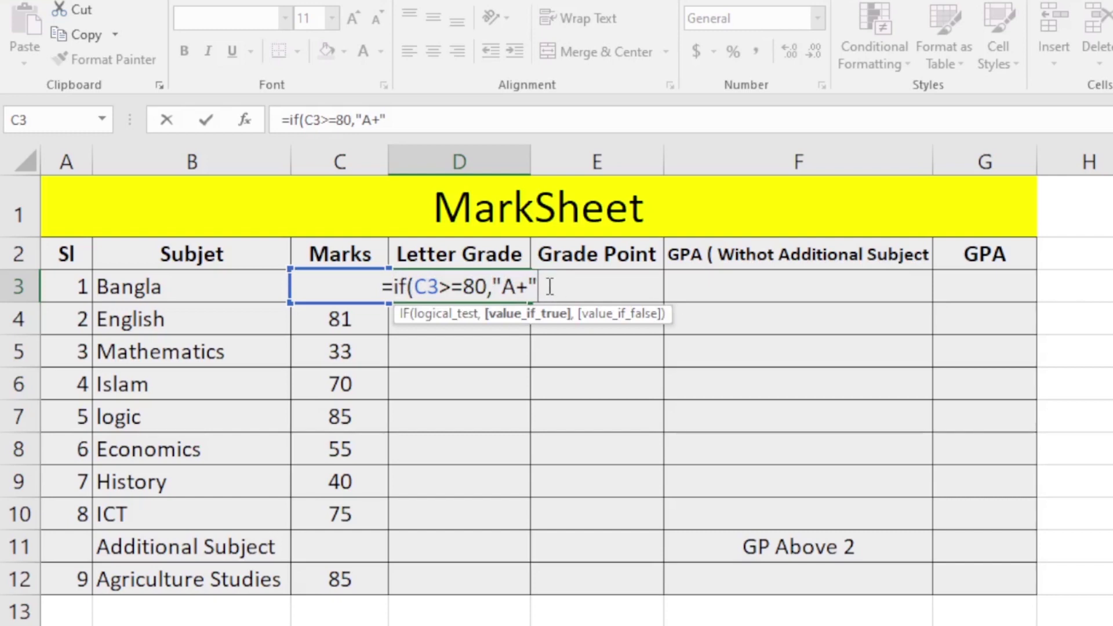
{"action": "left_click_drag", "start_coordinate": [549, 286], "coordinate": [387, 286]}
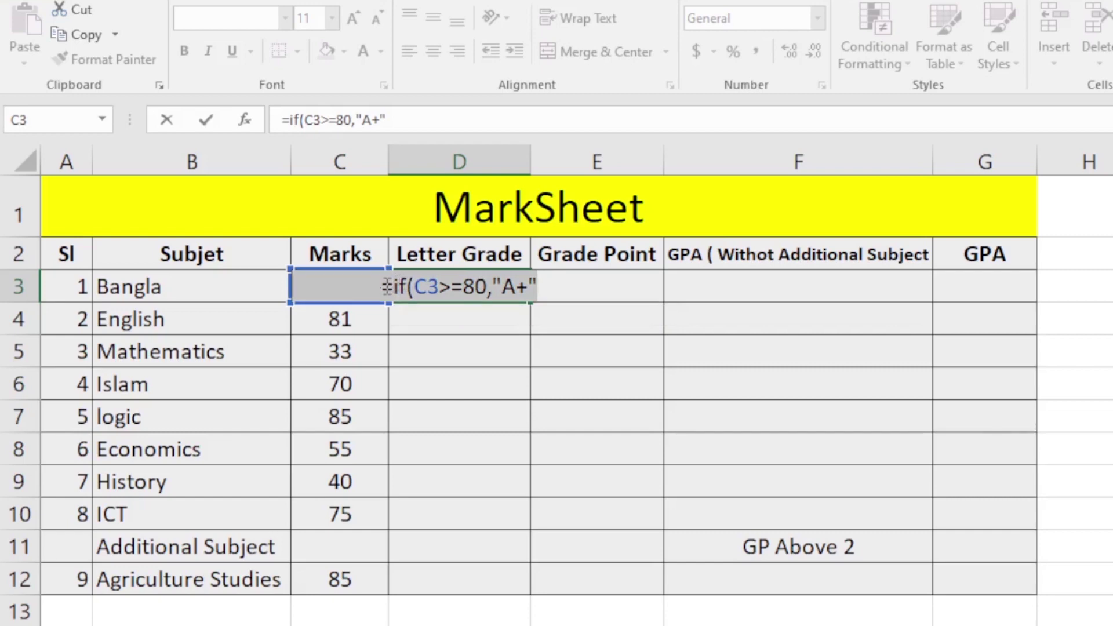
{"action": "left_click", "coordinate": [549, 290]}
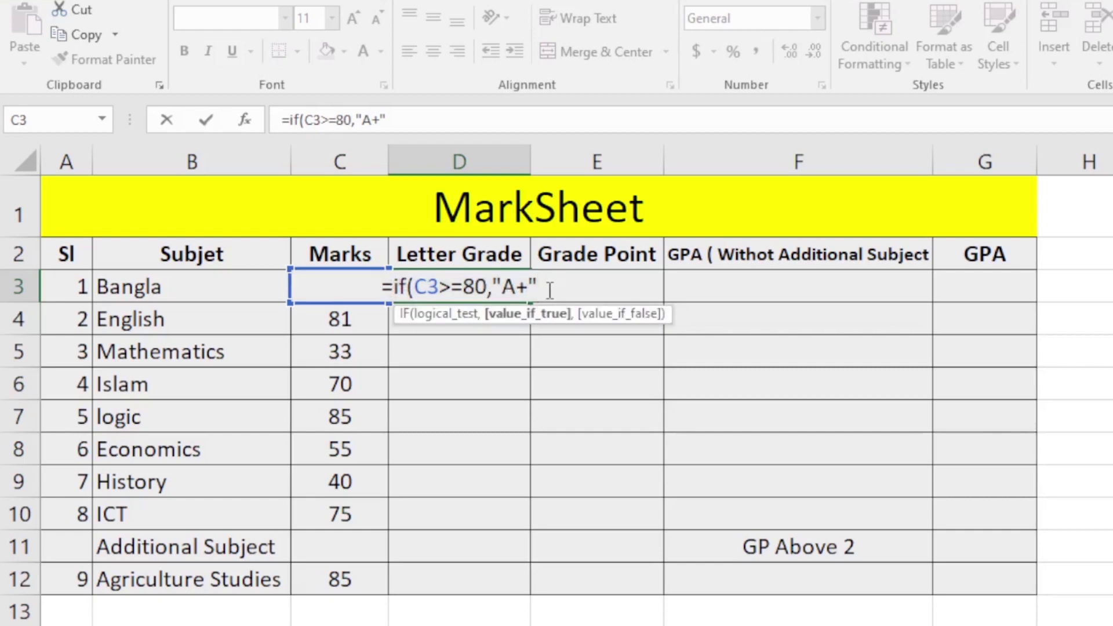
{"action": "type", "text": ","}
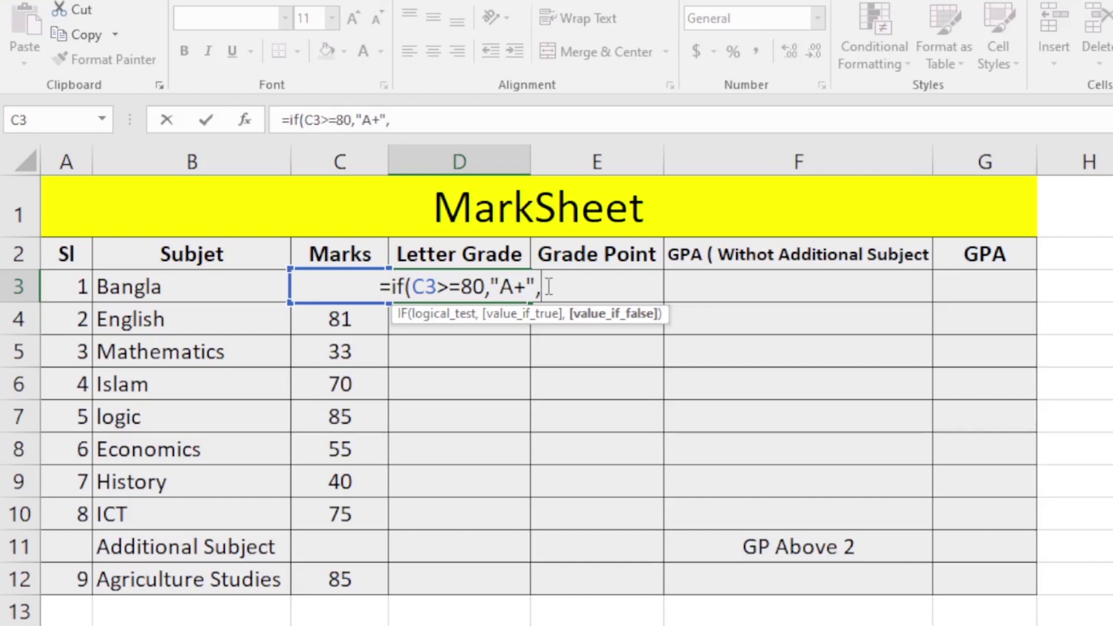
Copy the first IF clause and paste it as a second test: C3>=70 gives "A"
{"action": "left_click_drag", "start_coordinate": [548, 288], "coordinate": [390, 288]}
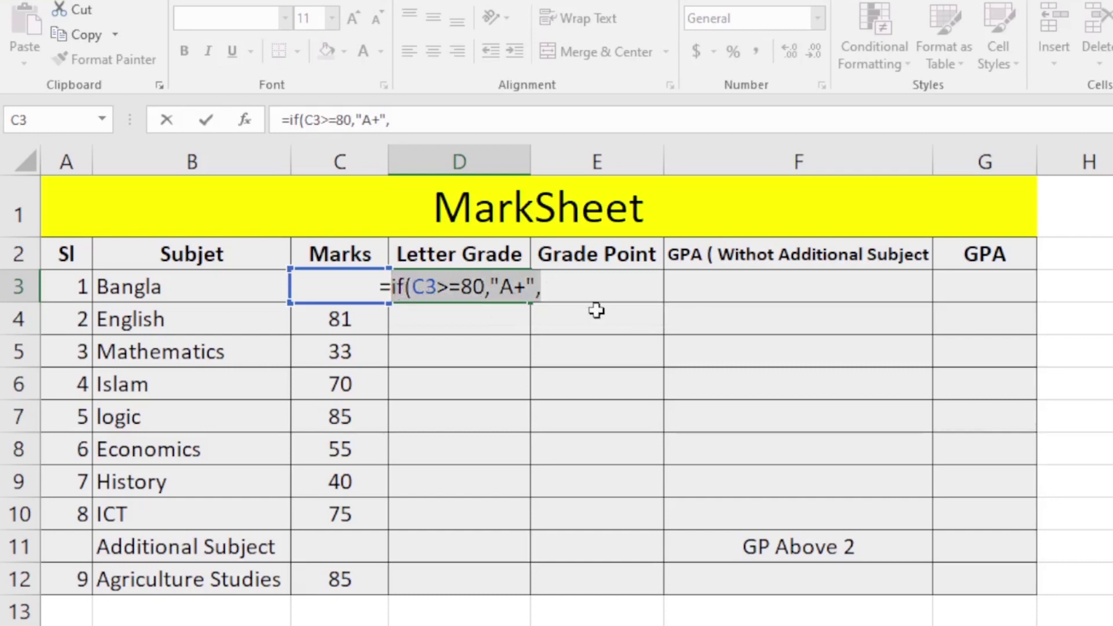
{"action": "key", "text": "ctrl+c"}
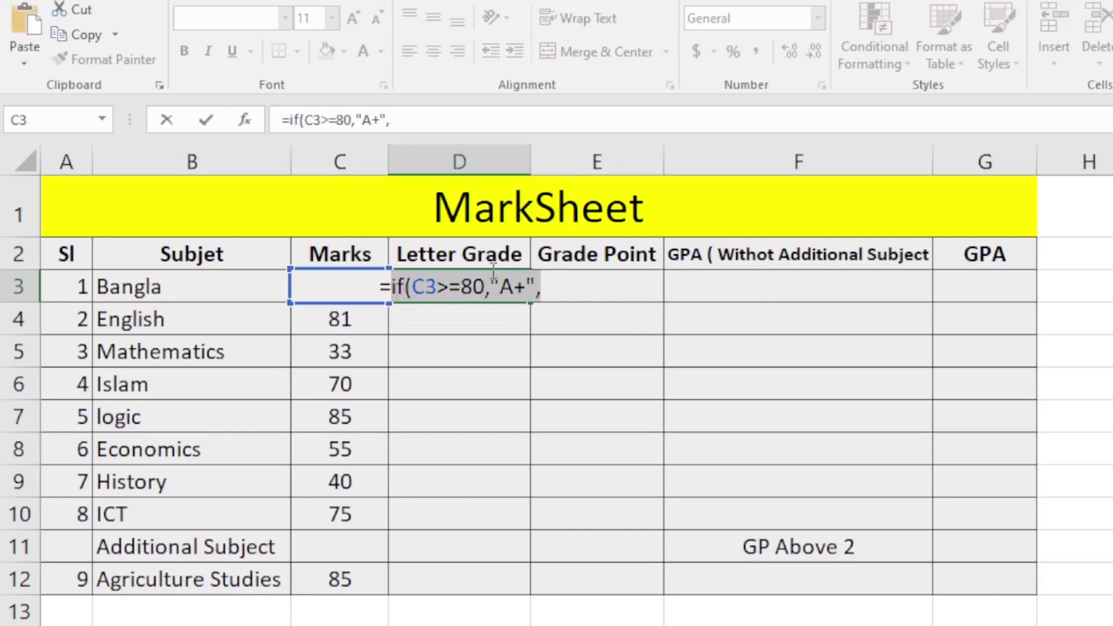
{"action": "left_click", "coordinate": [548, 288]}
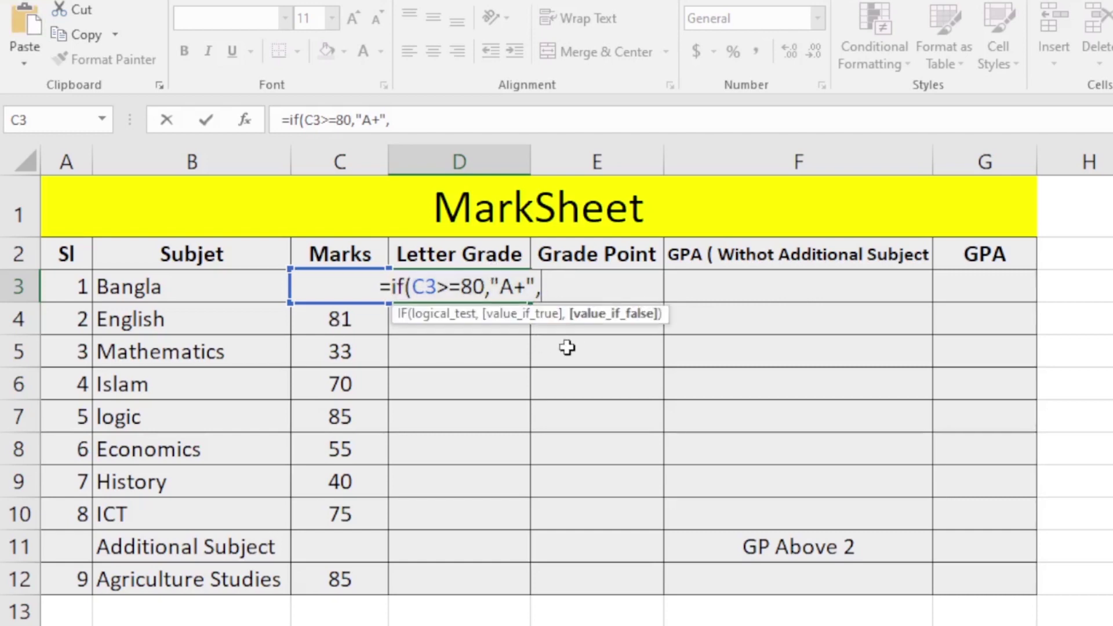
{"action": "key", "text": "ctrl+v"}
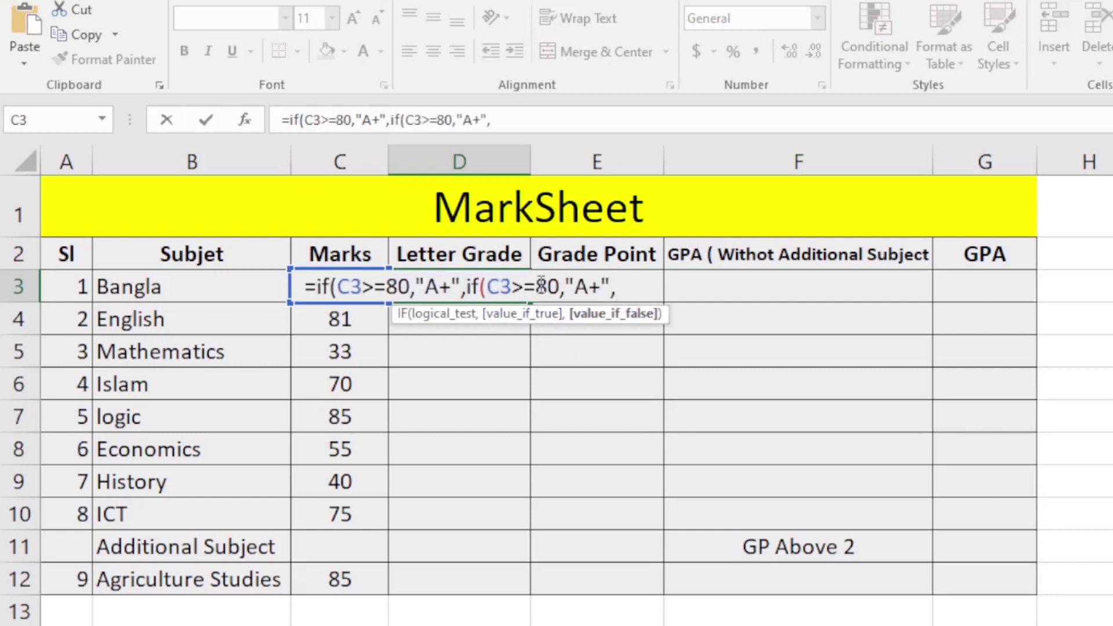
{"action": "left_click_drag", "start_coordinate": [554, 287], "coordinate": [535, 287]}
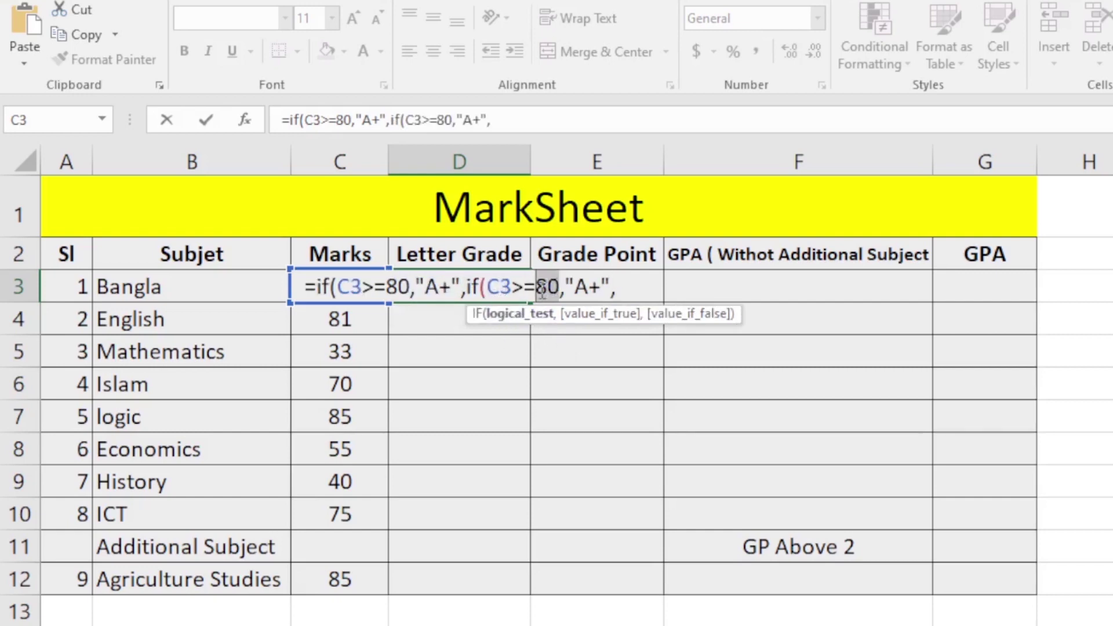
{"action": "type", "text": "7"}
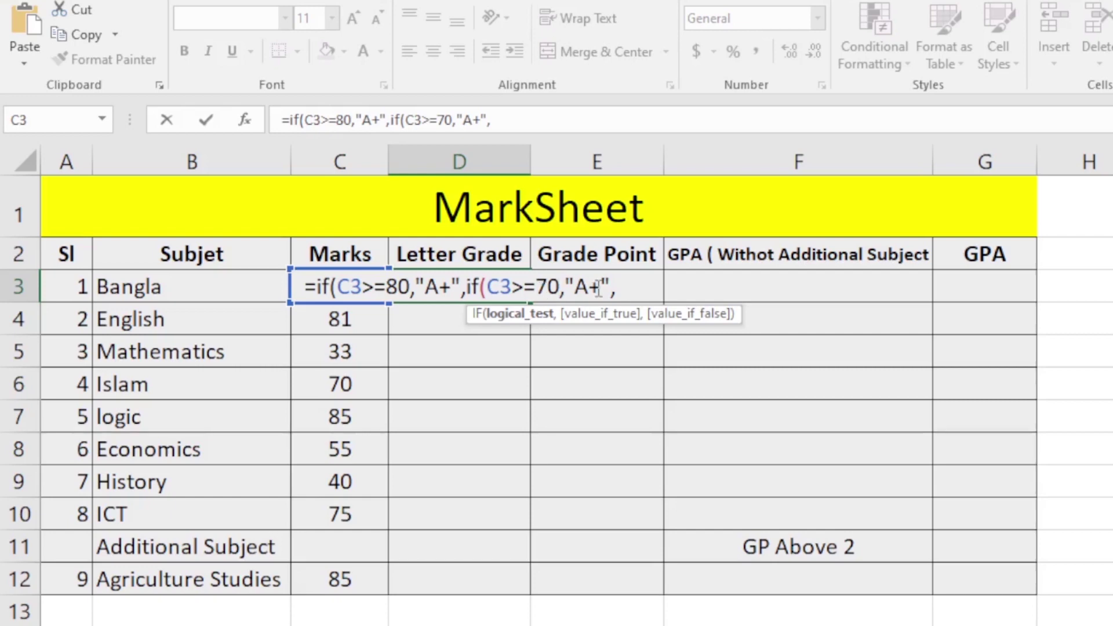
{"action": "left_click", "coordinate": [598, 286]}
{"action": "key", "text": "BackSpace"}
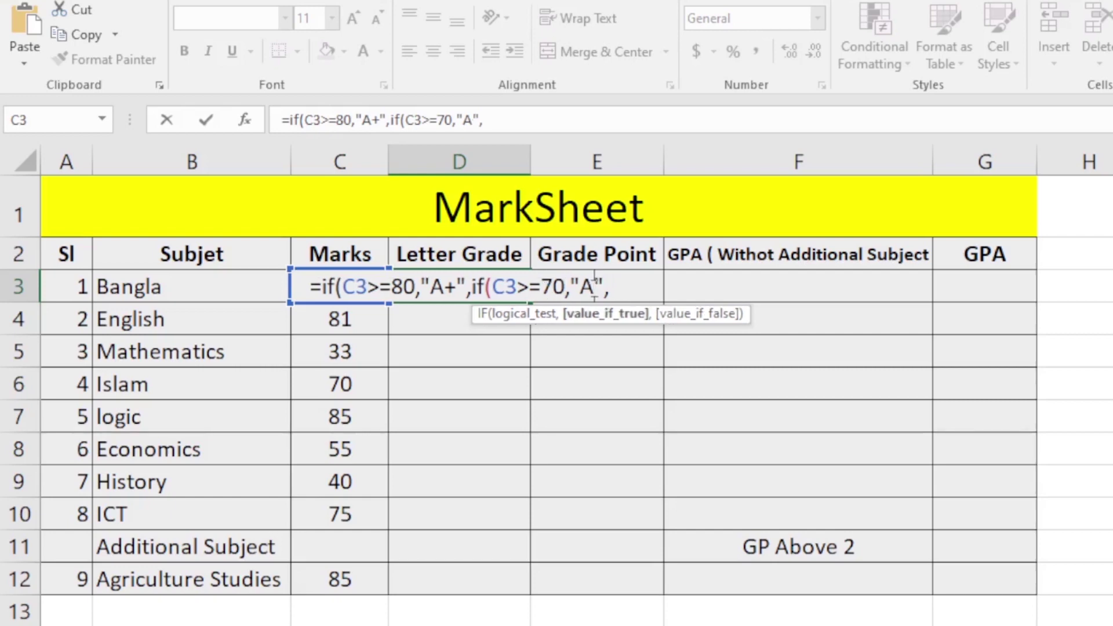
{"action": "left_click_drag", "start_coordinate": [620, 288], "coordinate": [471, 288]}
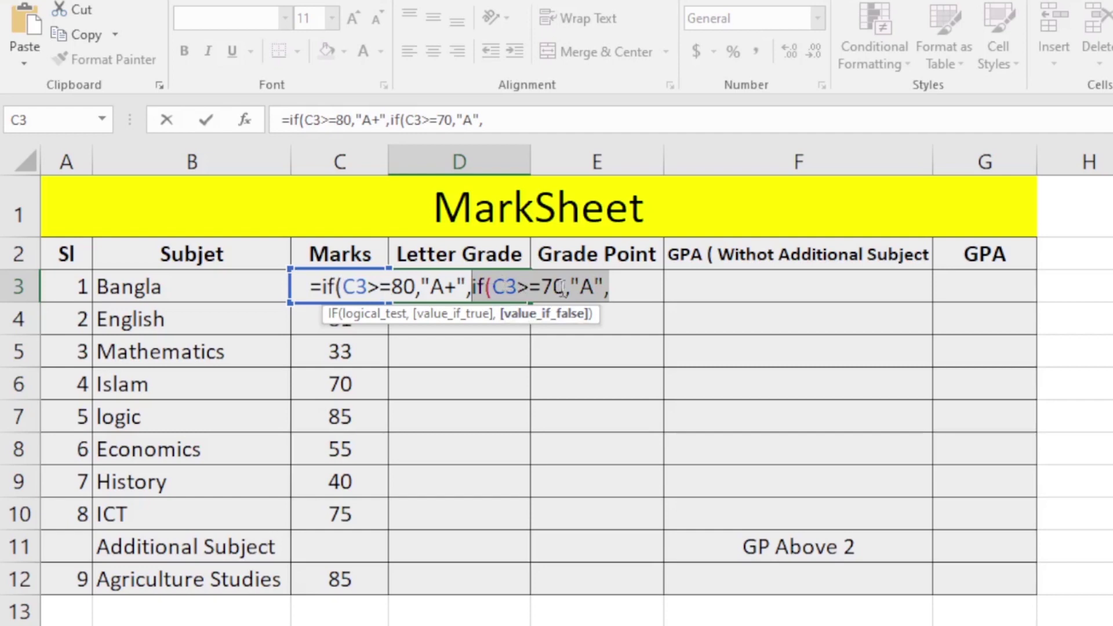
{"action": "double_click", "coordinate": [587, 288]}
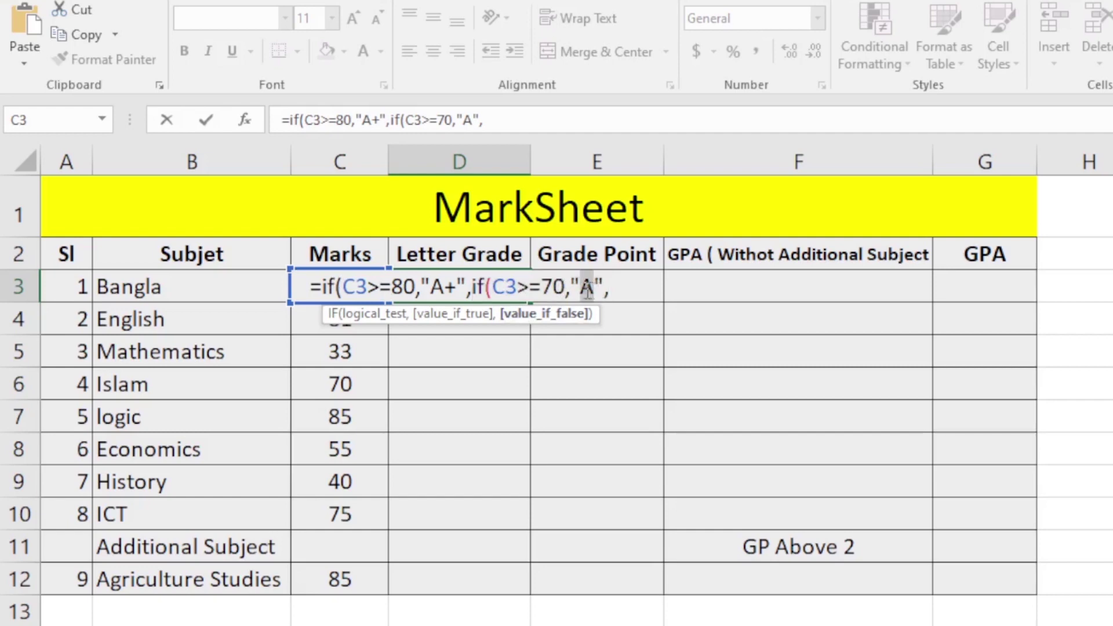
{"action": "left_click", "coordinate": [574, 288]}
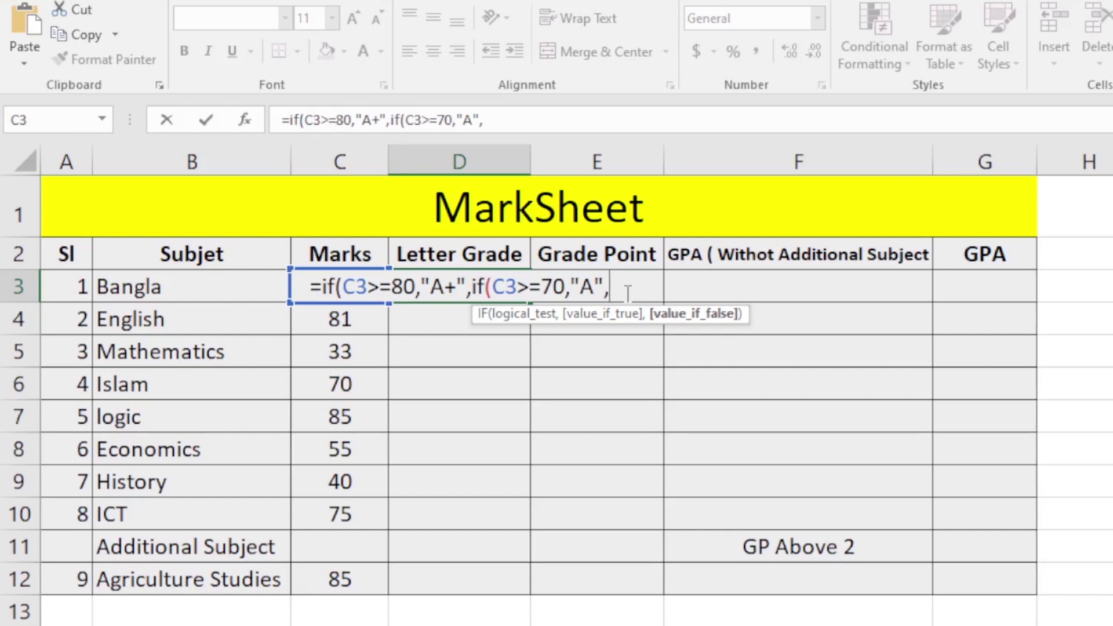
Paste a third IF clause testing C3>=60 that gives "A-"
{"action": "key", "text": "ctrl+v"}
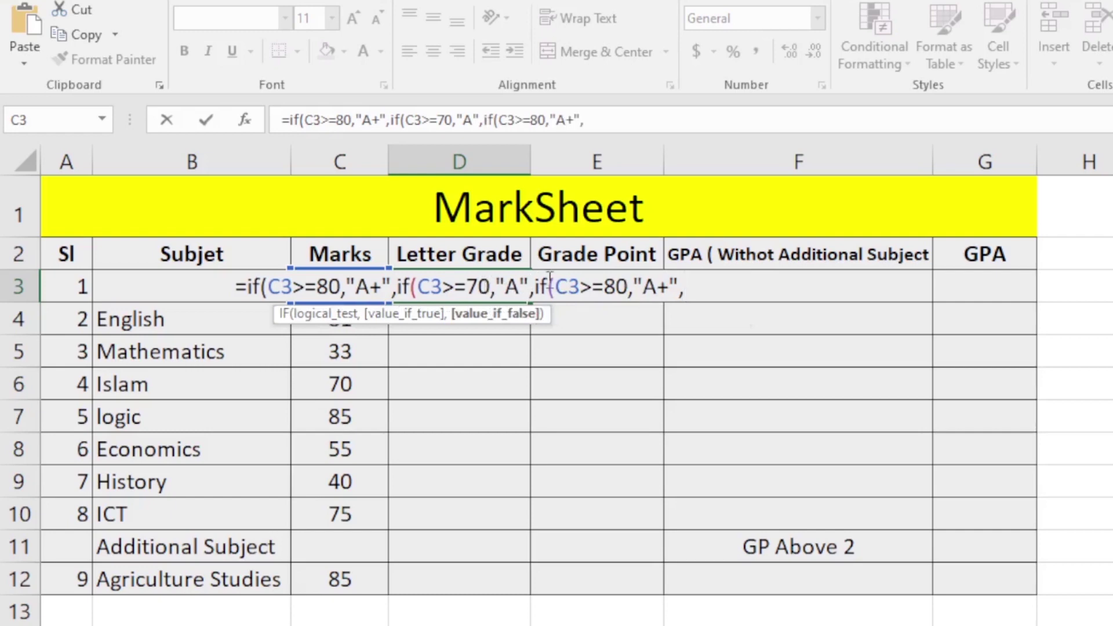
{"action": "left_click_drag", "start_coordinate": [630, 287], "coordinate": [603, 288]}
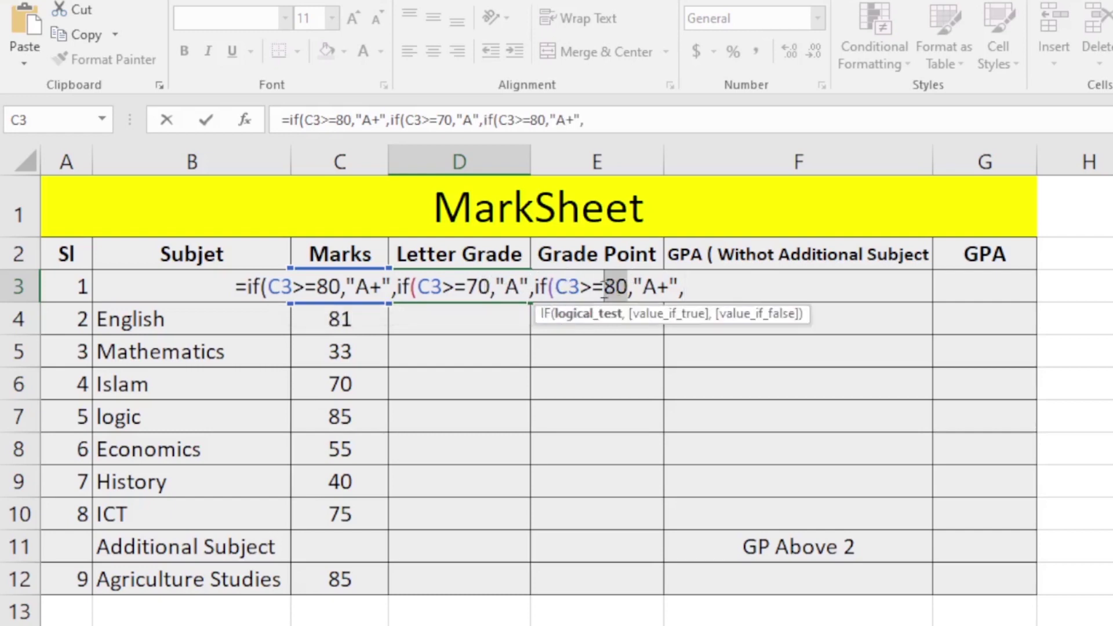
{"action": "type", "text": "6"}
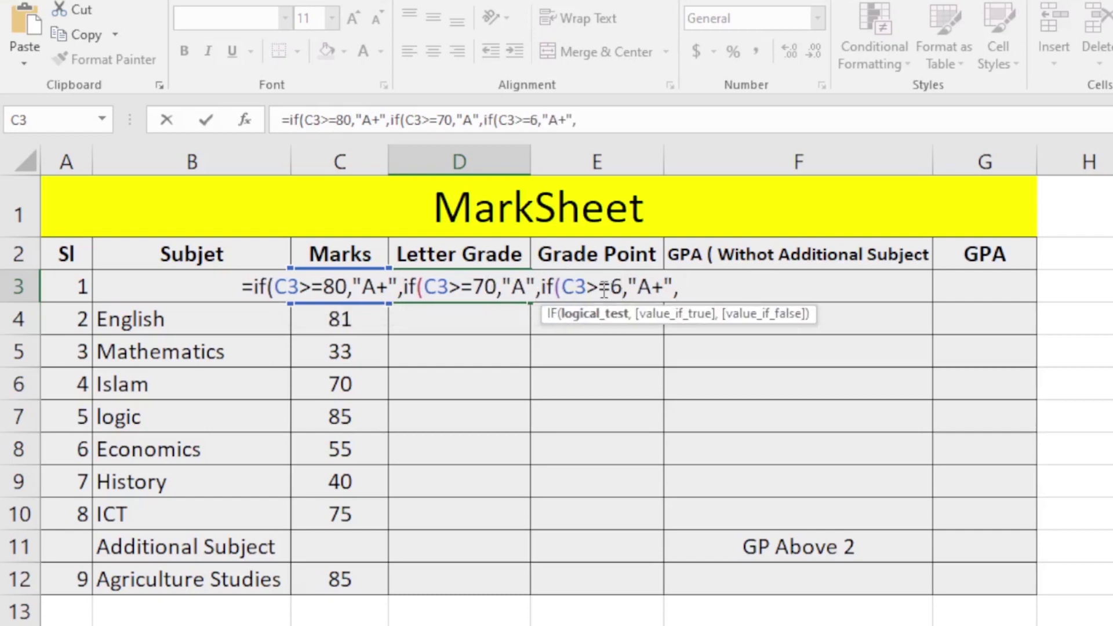
{"action": "type", "text": "0"}
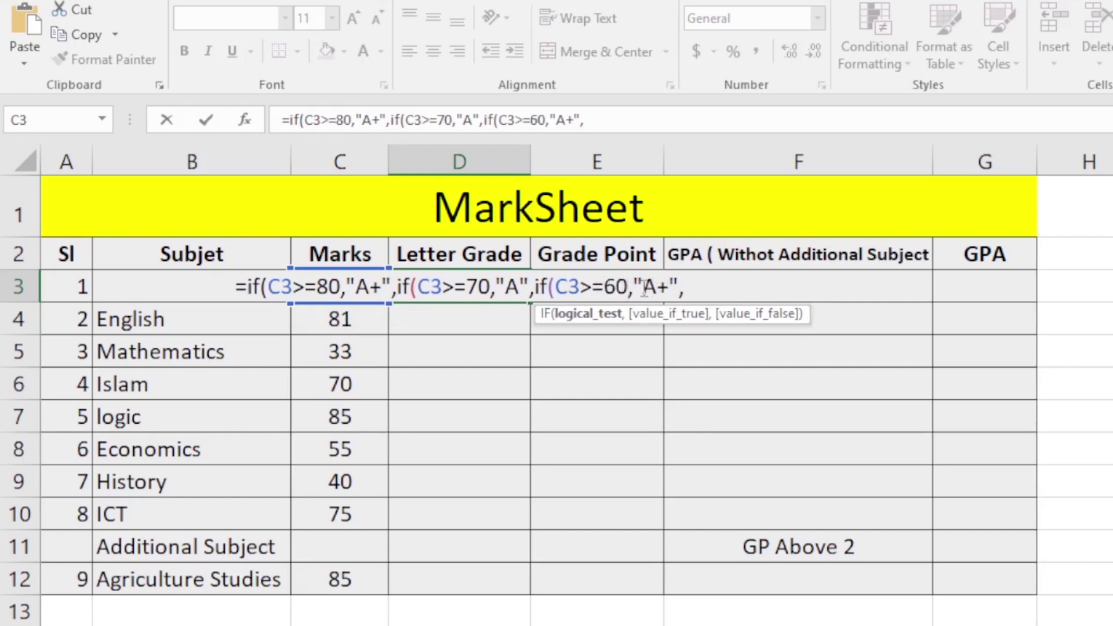
{"action": "double_click", "coordinate": [652, 290]}
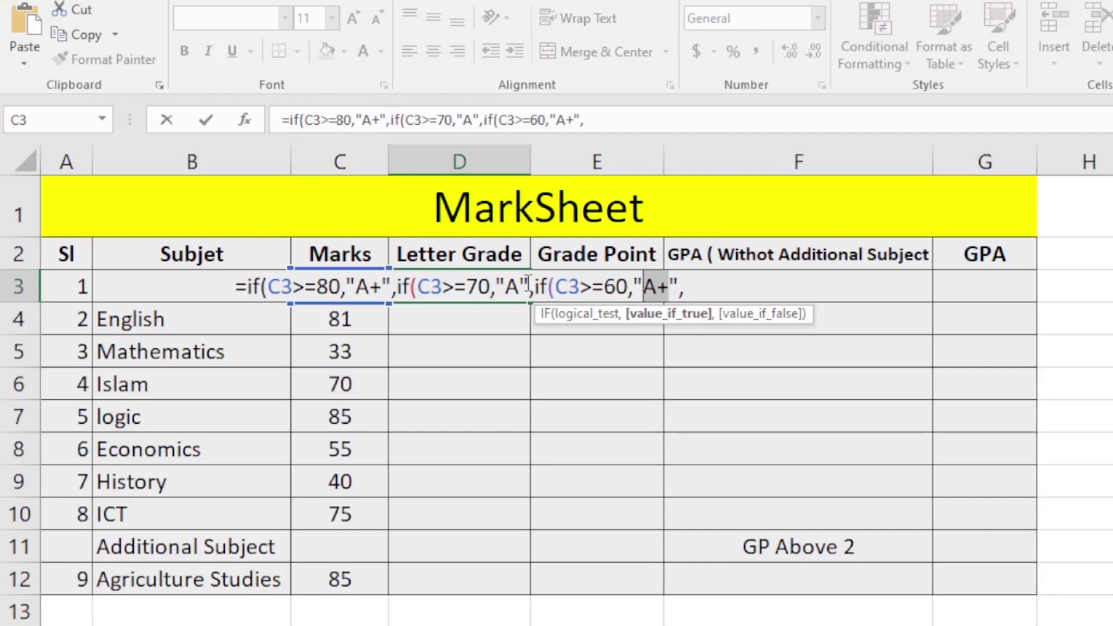
{"action": "type", "text": "A"}
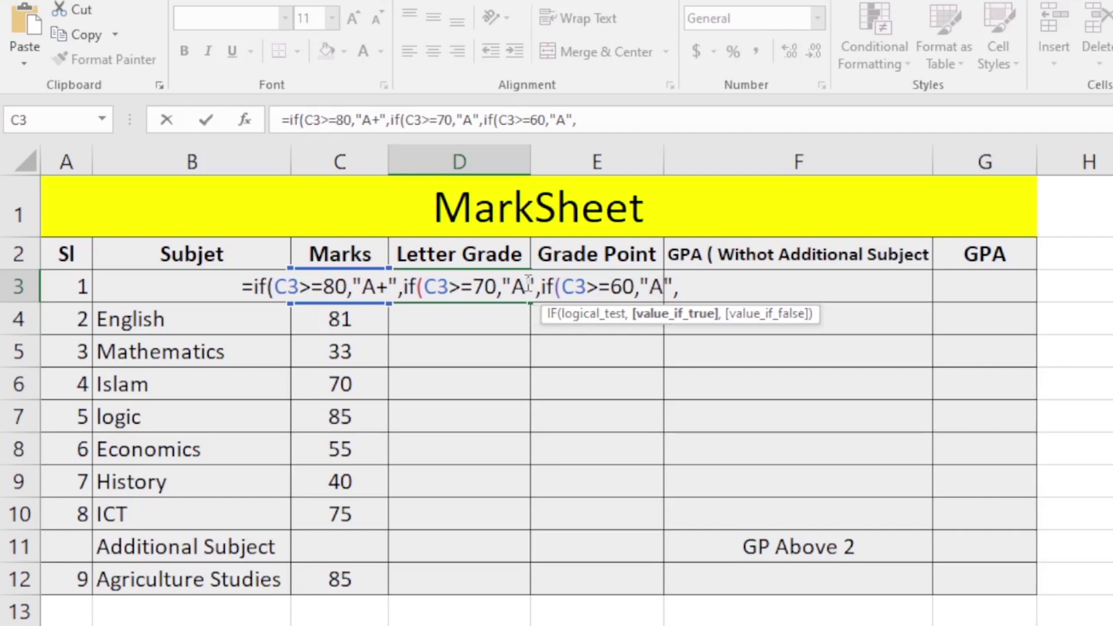
{"action": "type", "text": "-"}
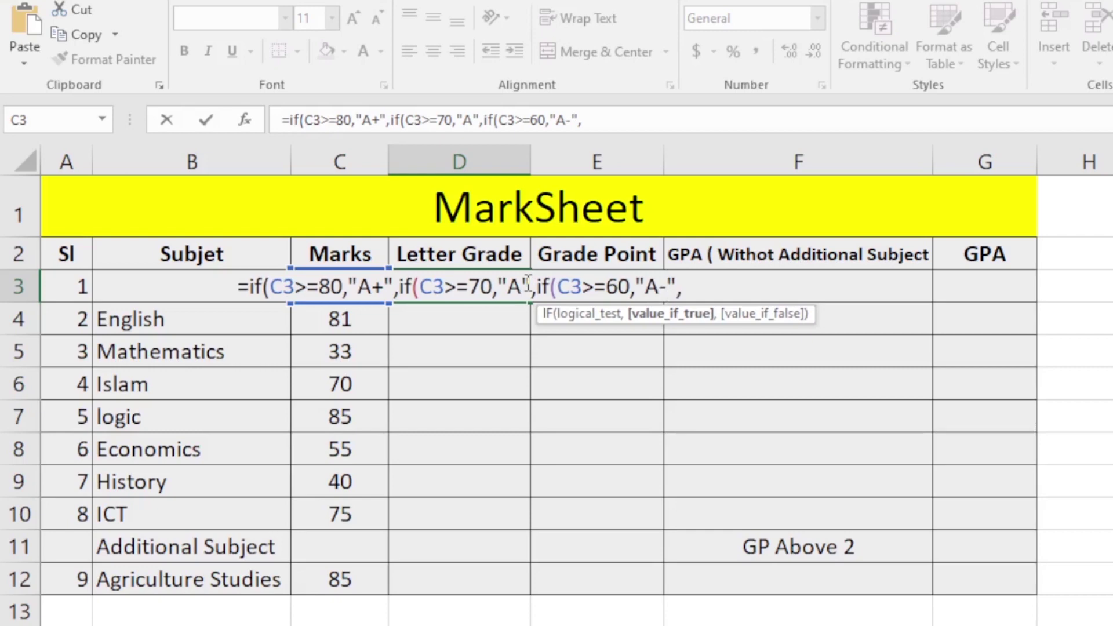
{"action": "left_click", "coordinate": [692, 288]}
Paste a fourth IF clause and change it to C3>=50 giving "B"
{"action": "key", "text": "ctrl+v"}
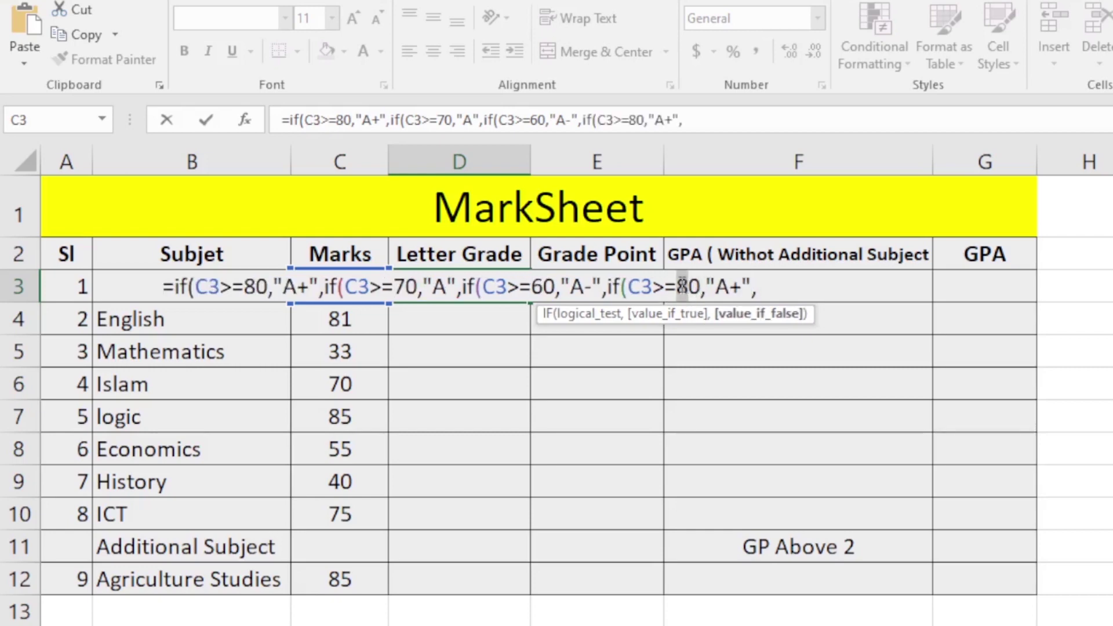
{"action": "left_click", "coordinate": [685, 286]}
{"action": "key", "text": "BackSpace"}
{"action": "type", "text": "5"}
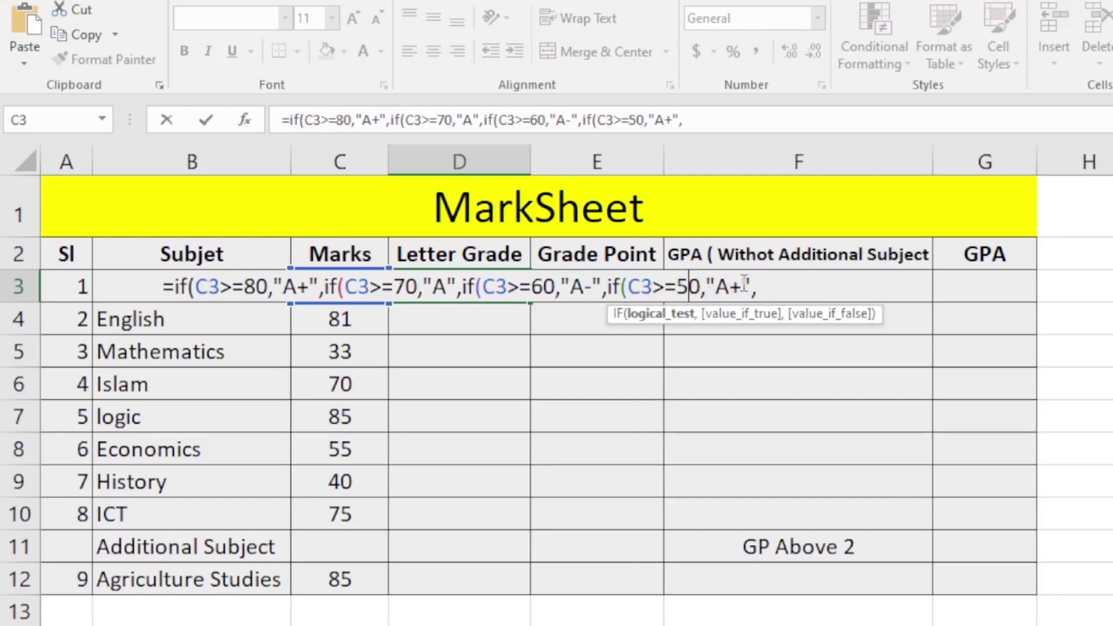
{"action": "left_click_drag", "start_coordinate": [742, 286], "coordinate": [720, 290]}
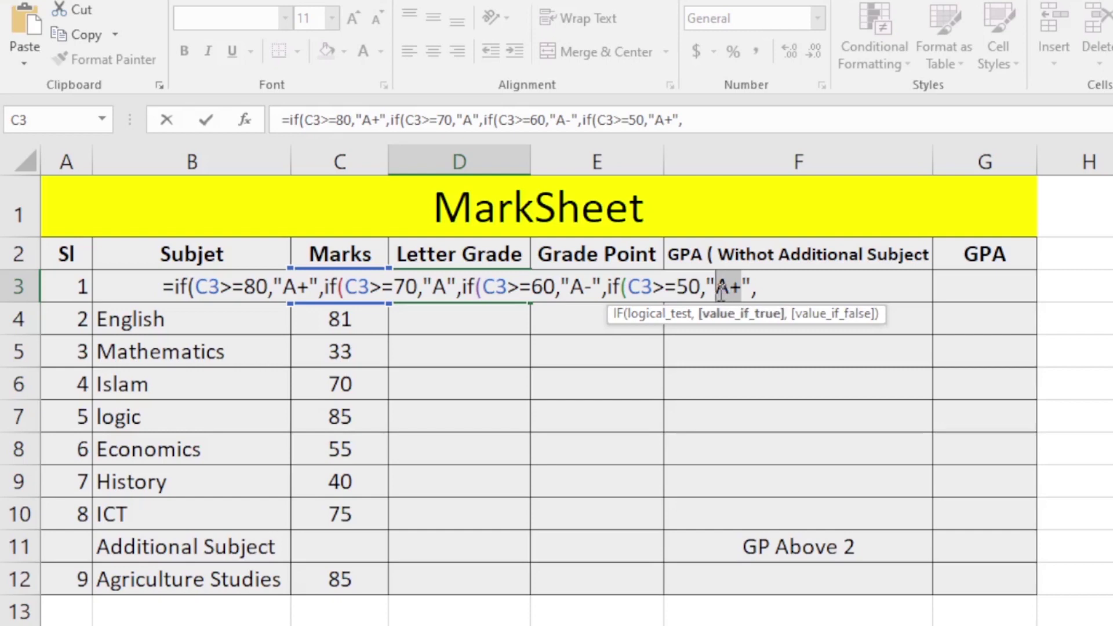
{"action": "type", "text": "B"}
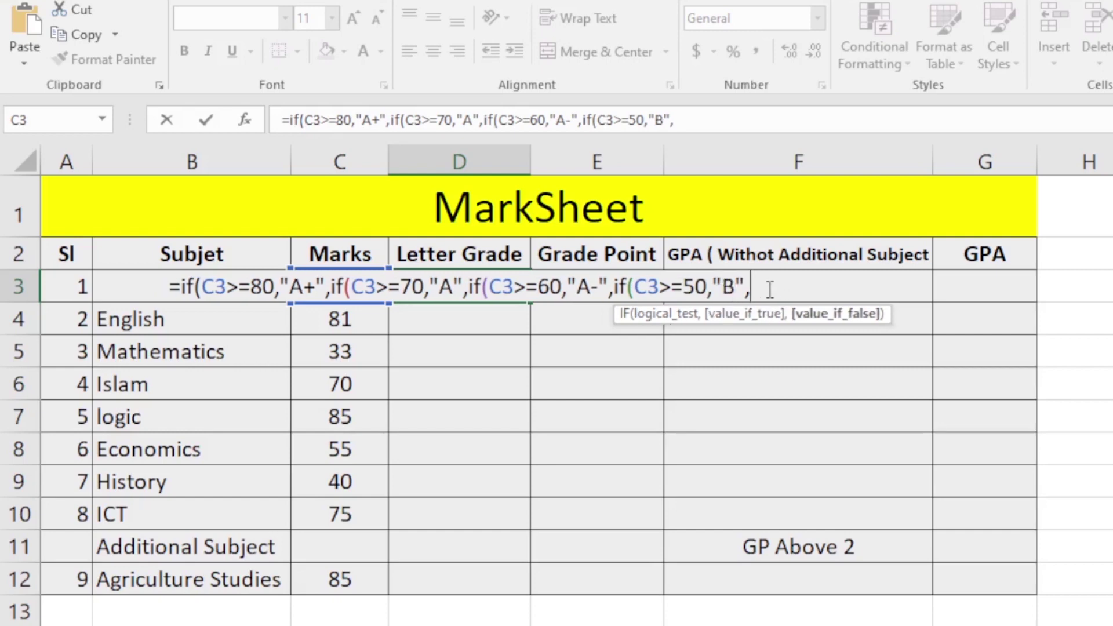
{"action": "left_click", "coordinate": [770, 289]}
Type the next nested test if(c3>=40,"C", after the B clause
{"action": "key", "text": "BackSpace"}
{"action": "type", "text": "if"}
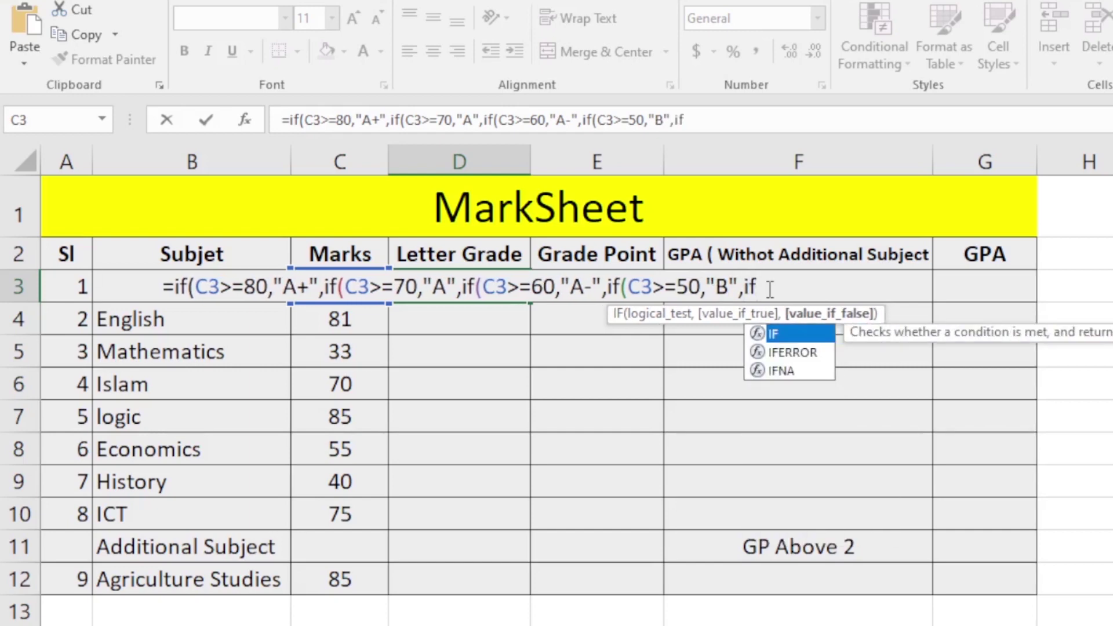
{"action": "type", "text": "=="}
{"action": "key", "text": "BackSpace"}
{"action": "key", "text": "BackSpace"}
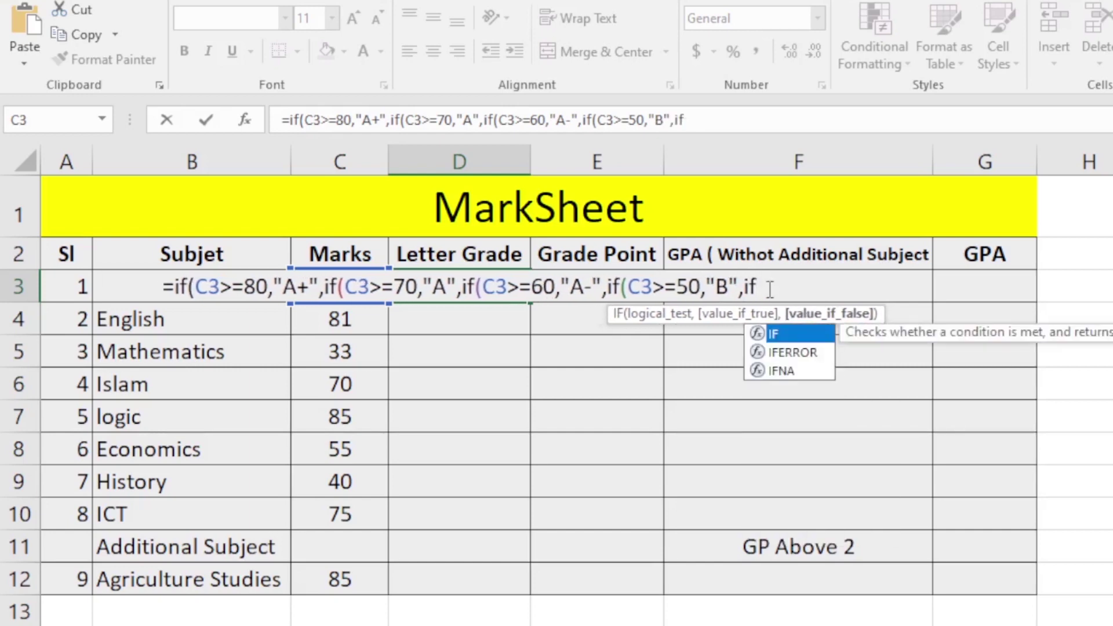
{"action": "type", "text": "("}
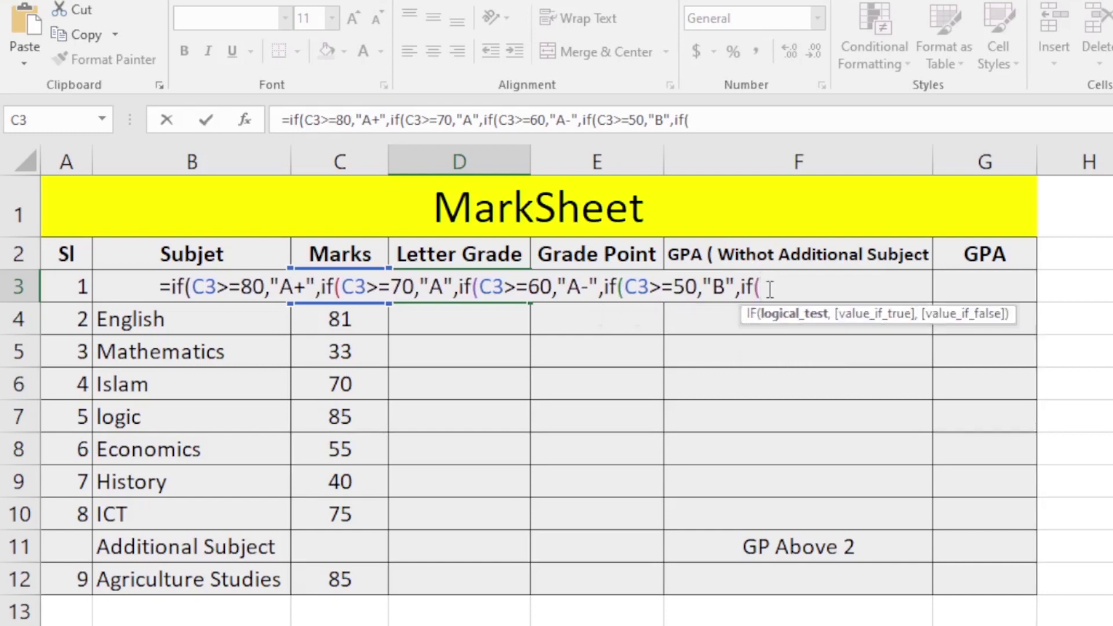
{"action": "type", "text": "c3"}
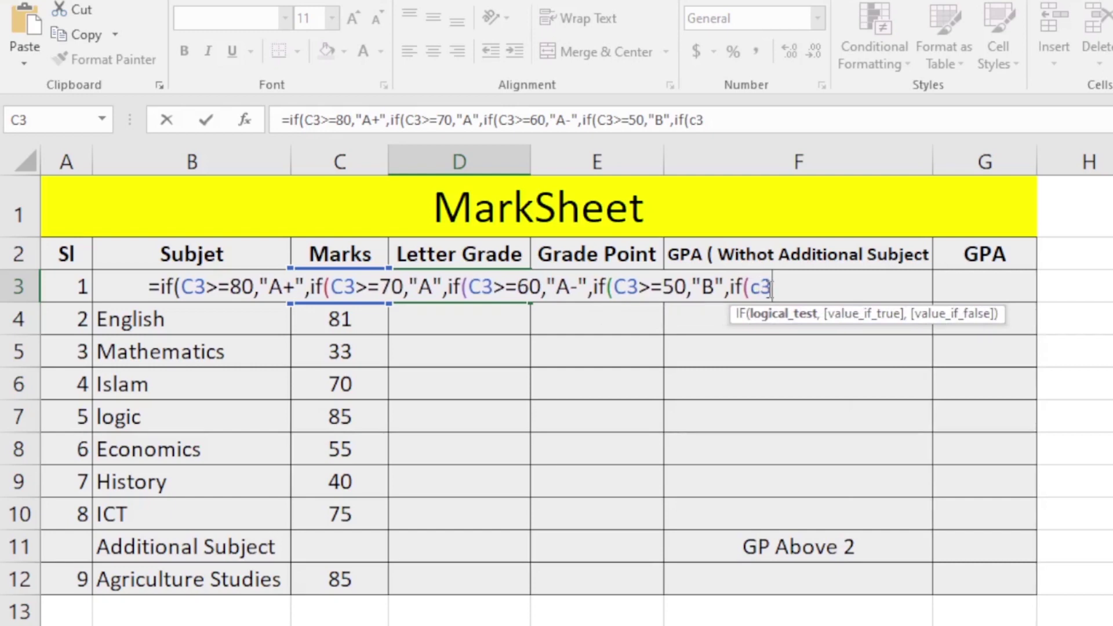
{"action": "type", "text": ">"}
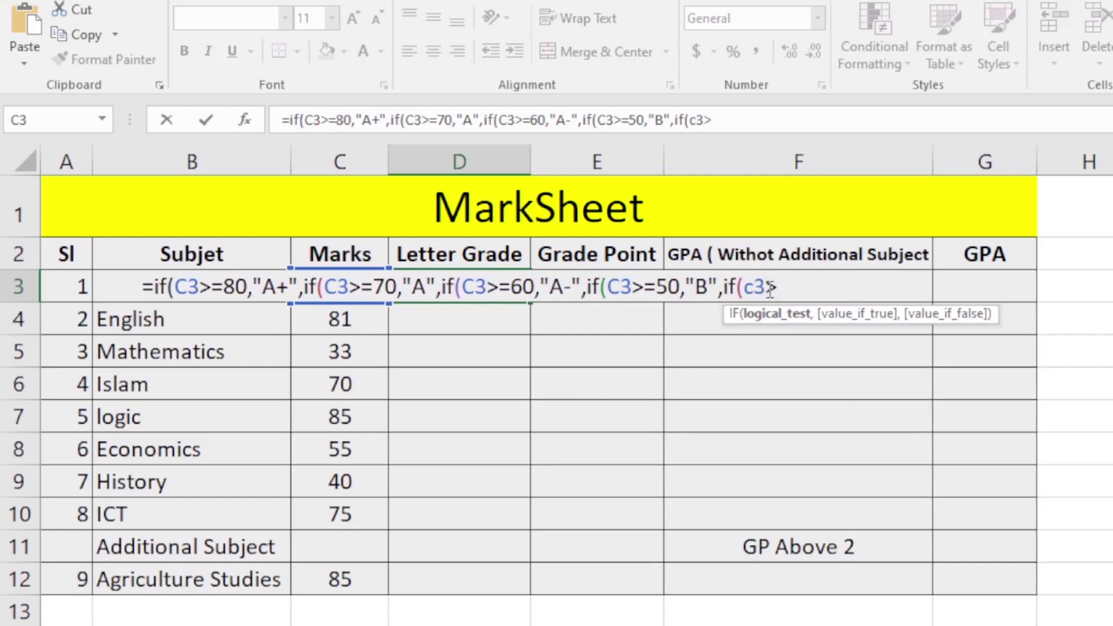
{"action": "type", "text": "="}
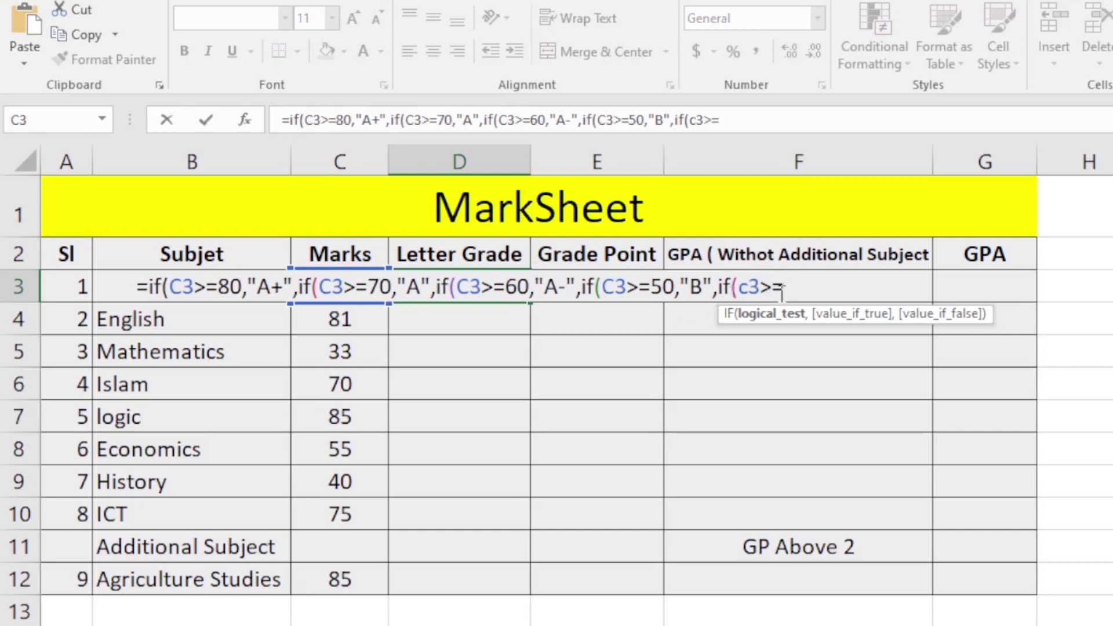
{"action": "type", "text": "40"}
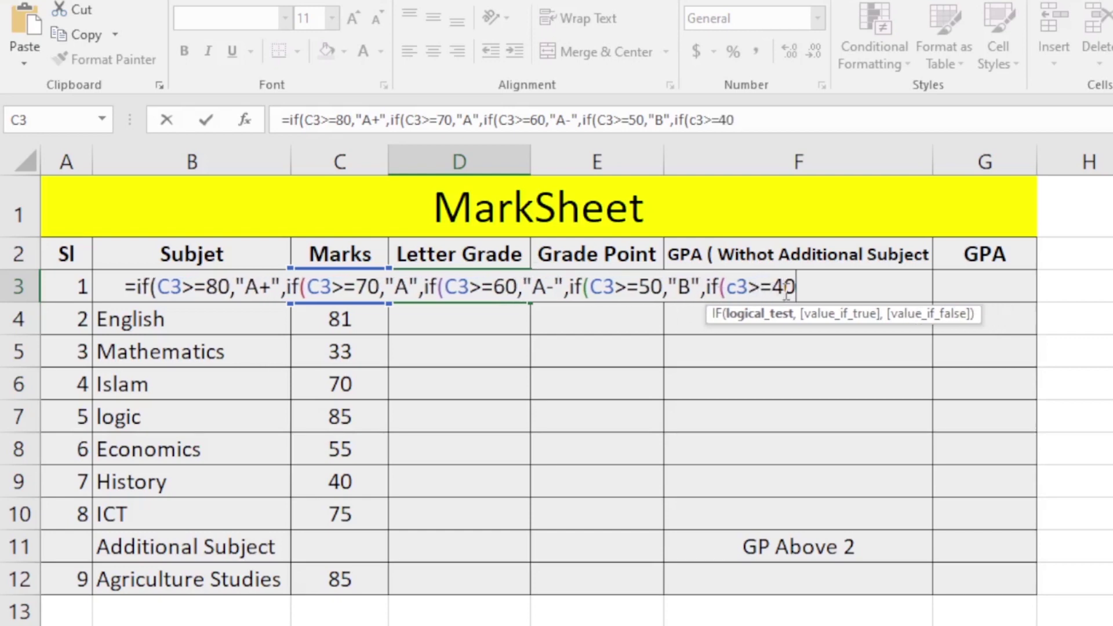
{"action": "type", "text": ","}
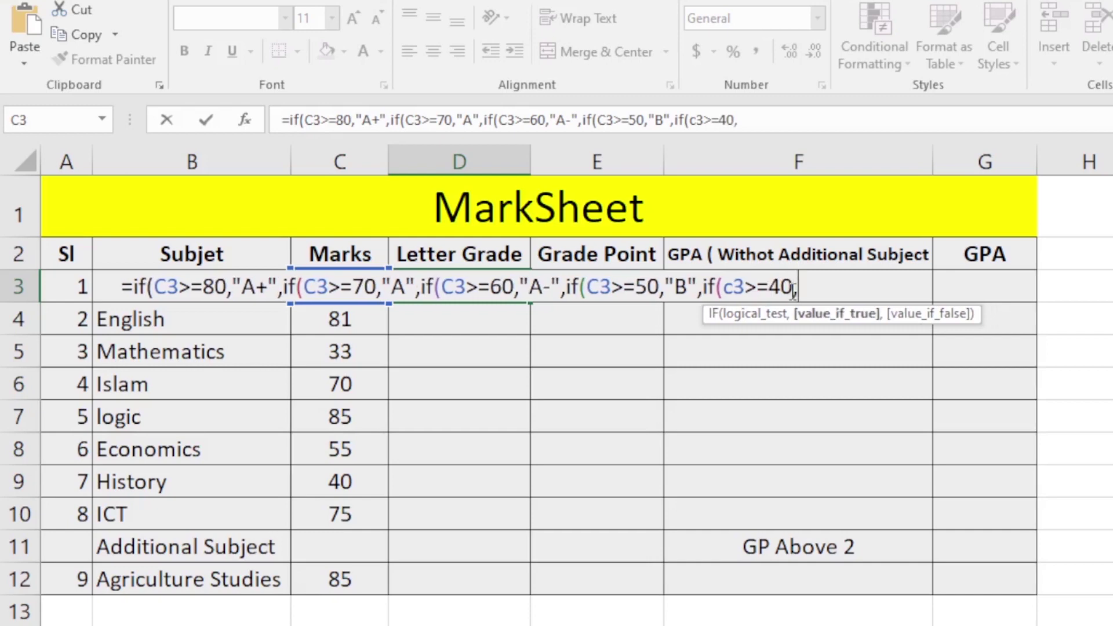
{"action": "type", "text": "\""}
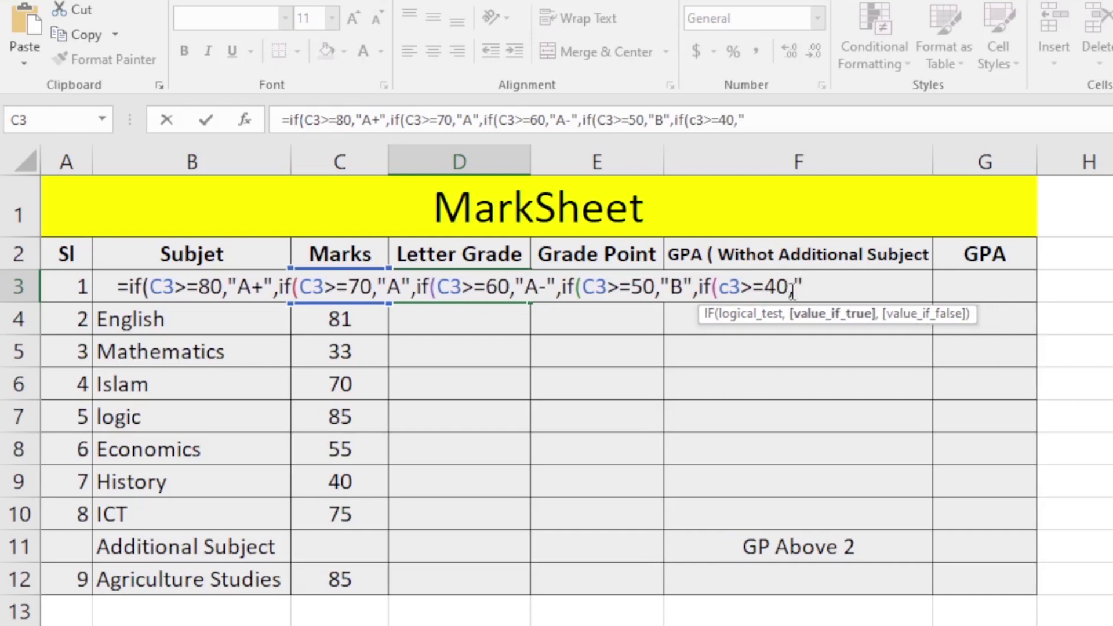
{"action": "type", "text": "C"}
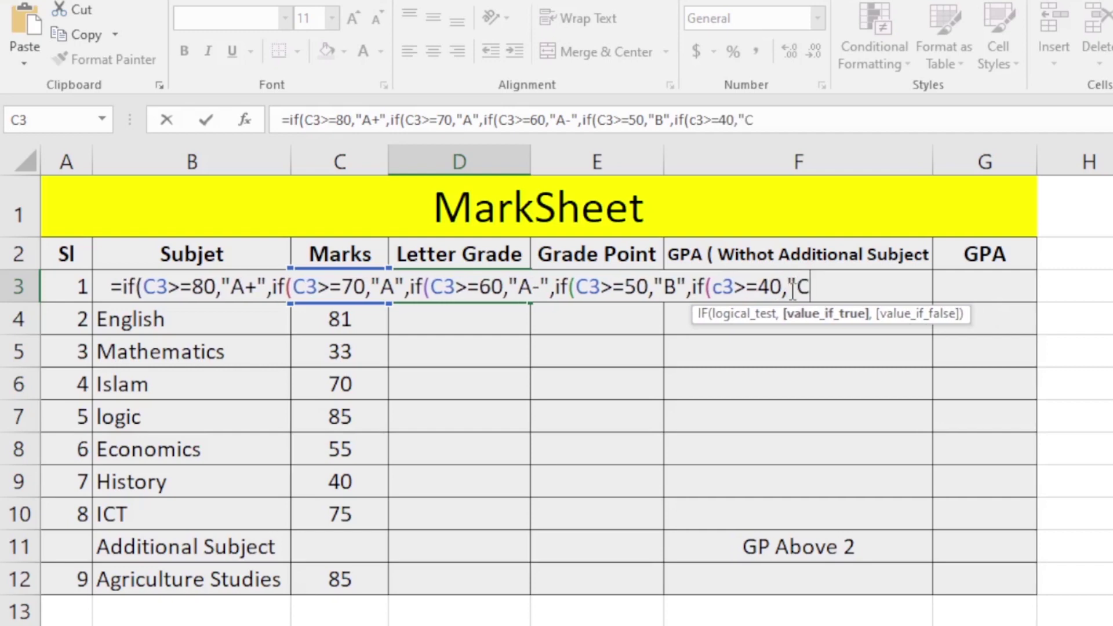
{"action": "type", "text": "\""}
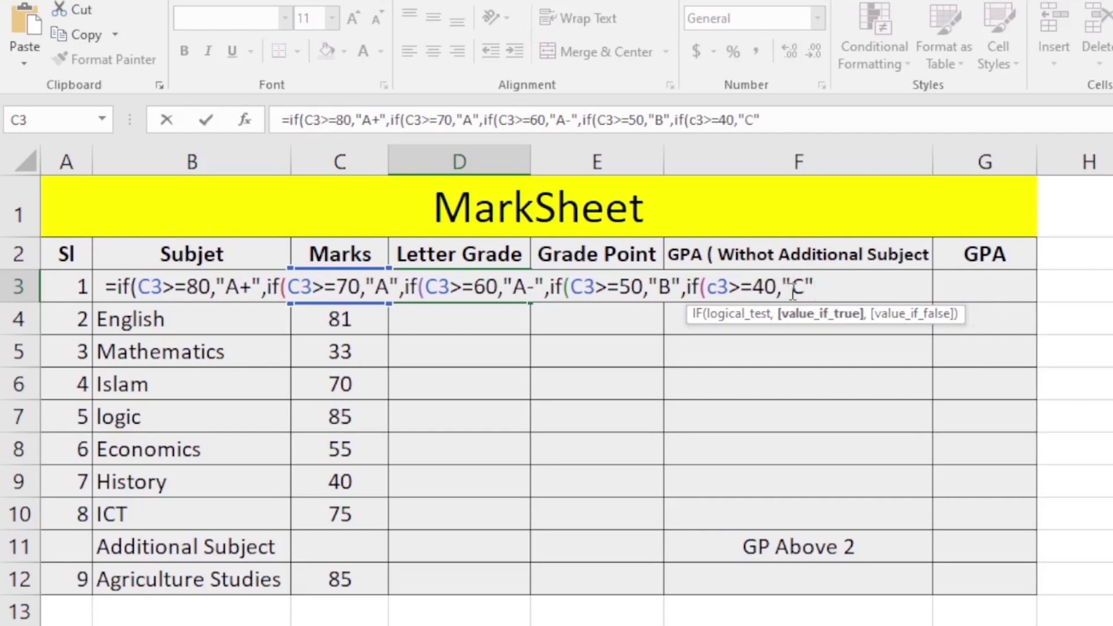
{"action": "type", "text": ","}
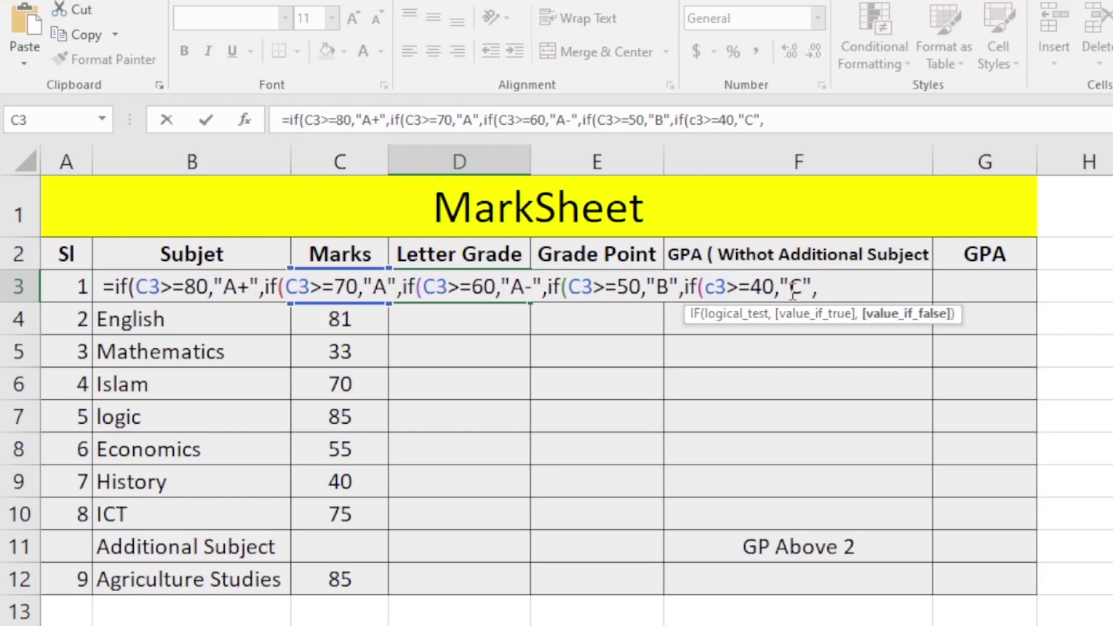
Paste another IF clause and change it to C3>=33 giving "D"
{"action": "type", "text": "if(C3>=80,\"A+\","}
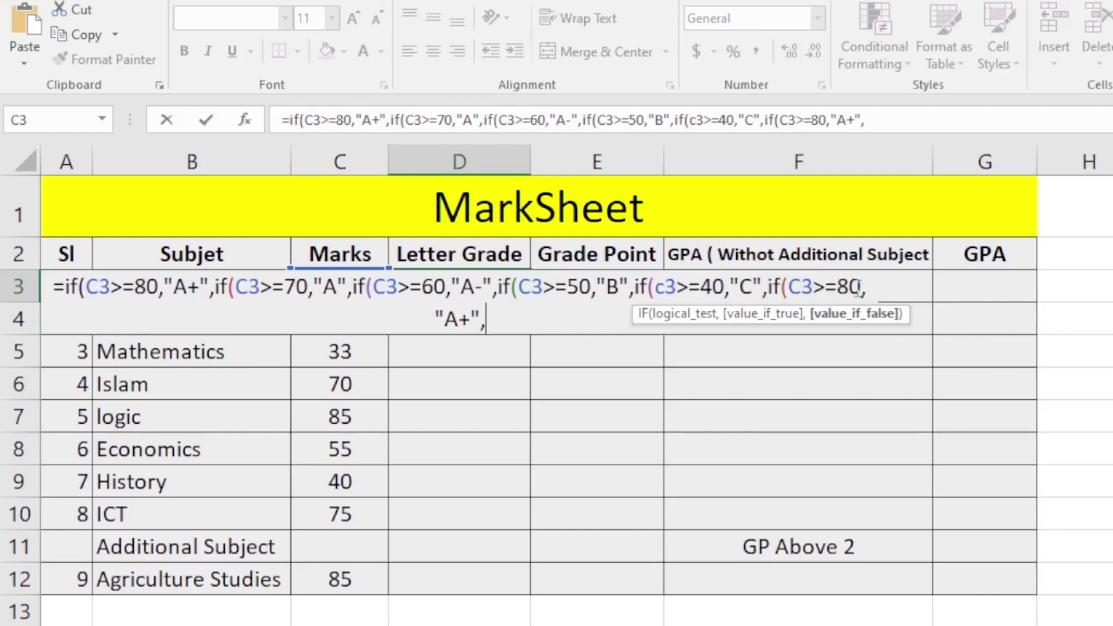
{"action": "left_click_drag", "start_coordinate": [862, 287], "coordinate": [840, 284]}
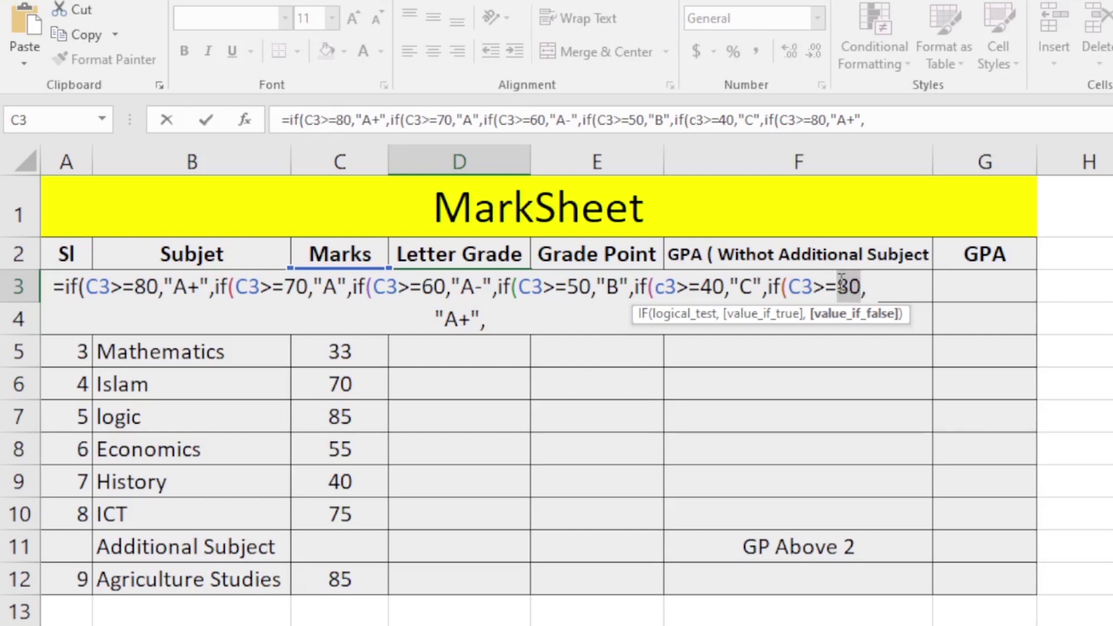
{"action": "type", "text": "33"}
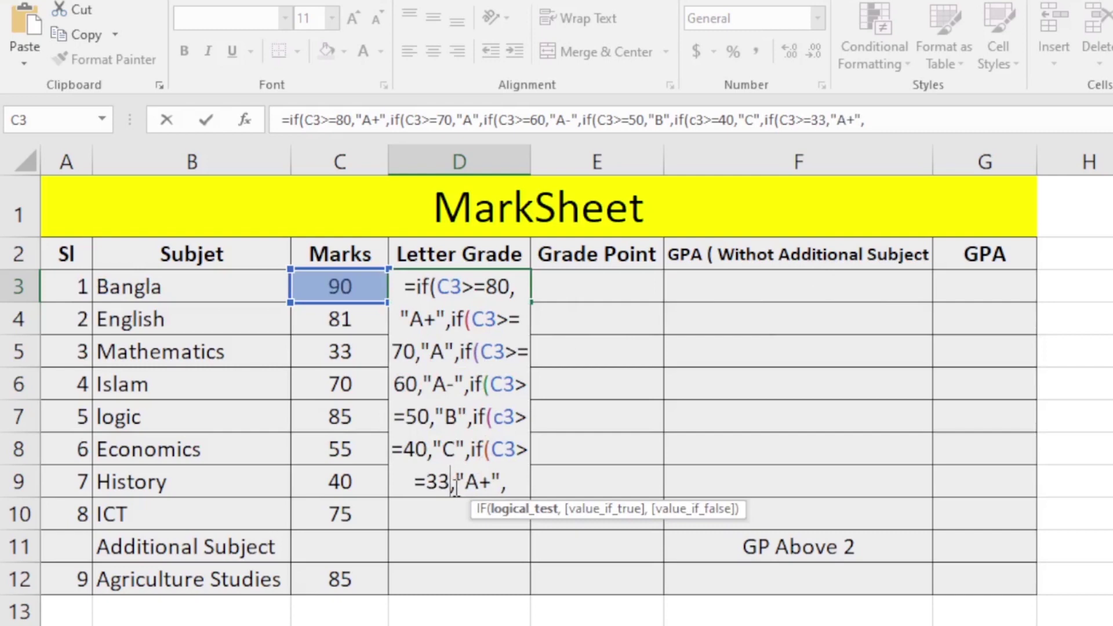
{"action": "left_click_drag", "start_coordinate": [490, 481], "coordinate": [473, 480]}
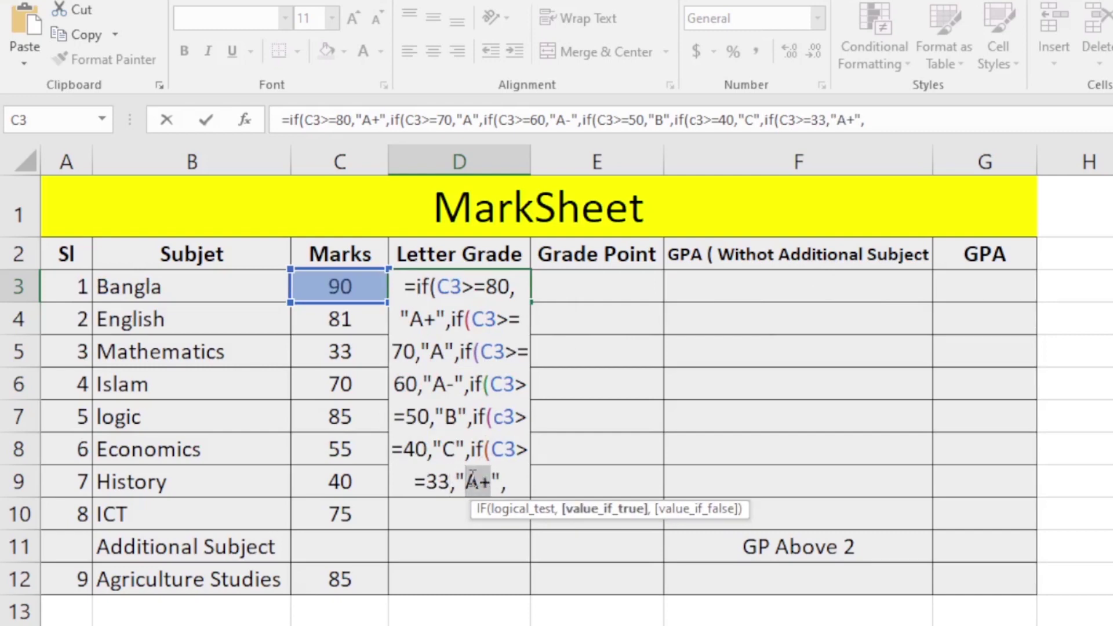
{"action": "type", "text": "D"}
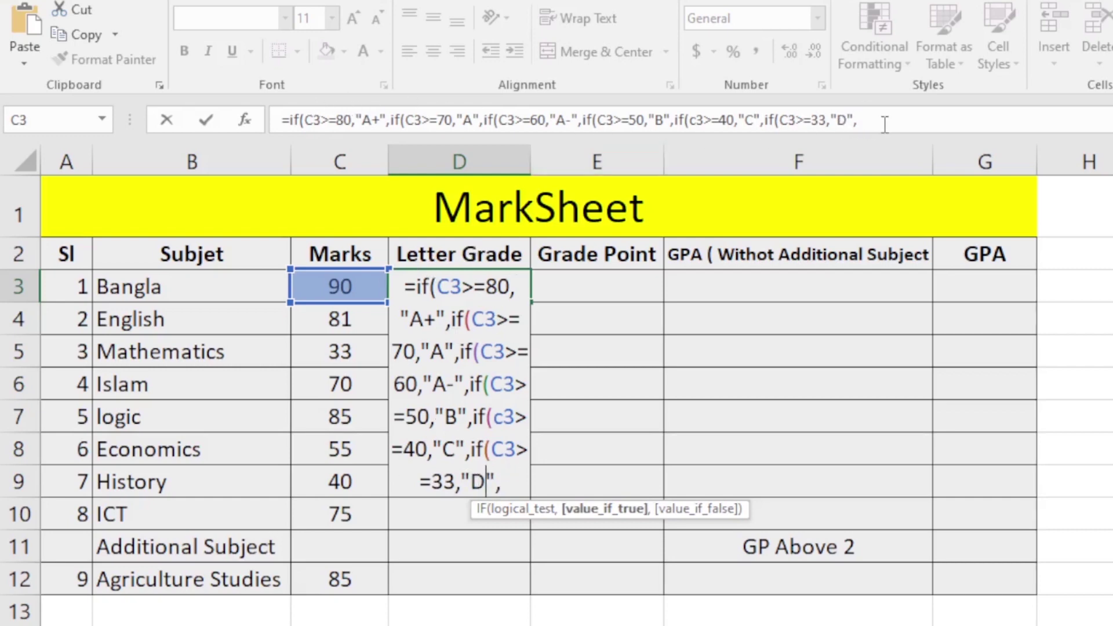
{"action": "left_click", "coordinate": [504, 487]}
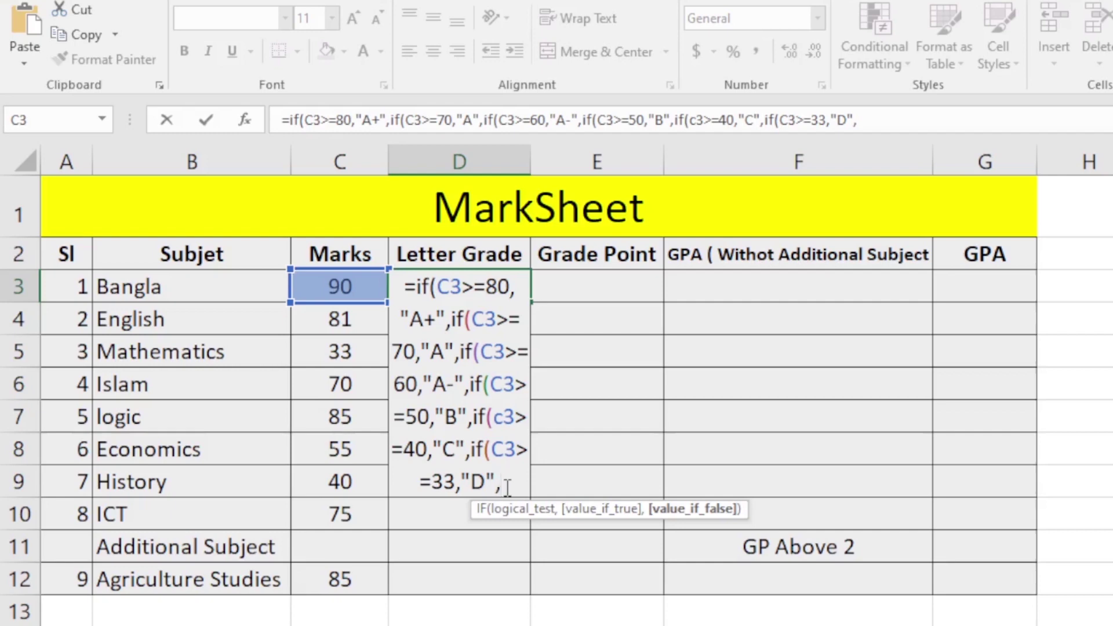
Add the final test if(c3<=33,"F" and close all the nested IFs with parentheses
{"action": "type", "text": "if"}
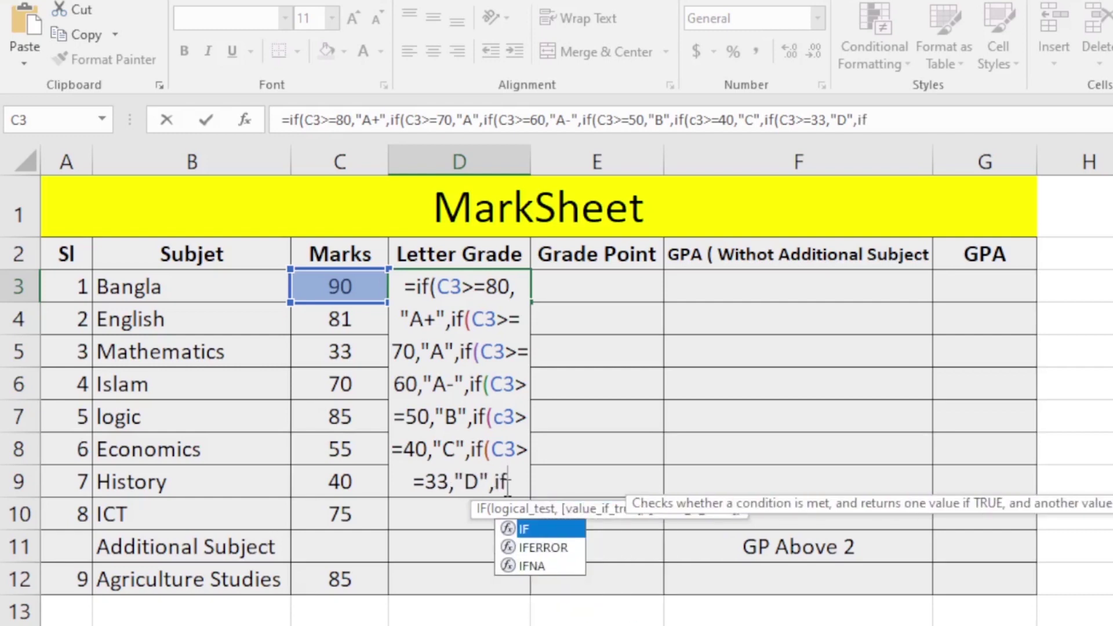
{"action": "type", "text": "("}
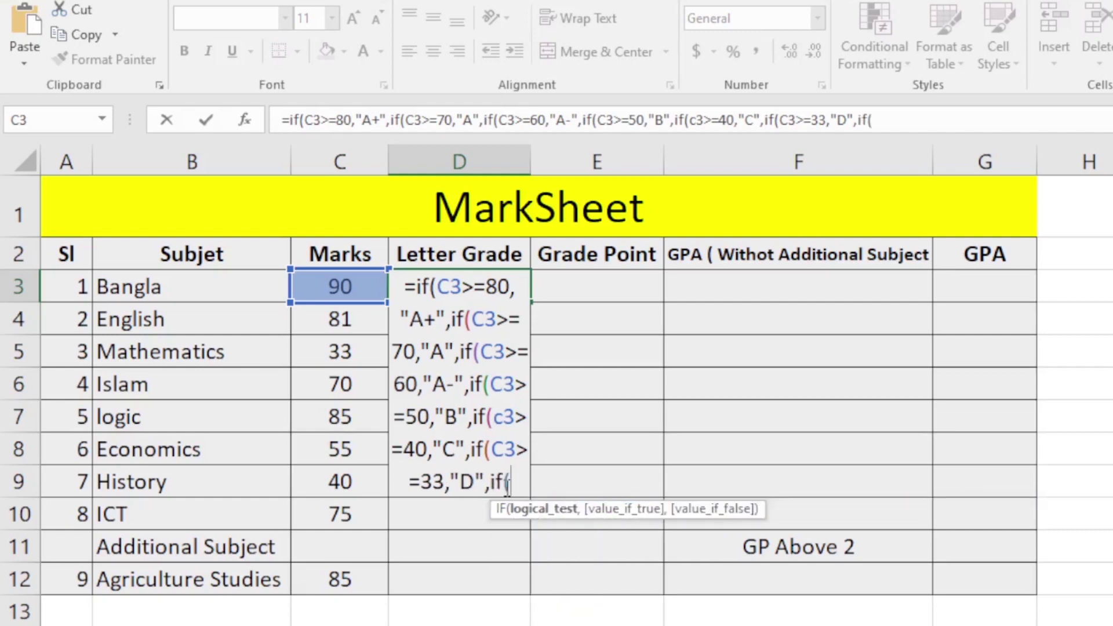
{"action": "type", "text": "c3"}
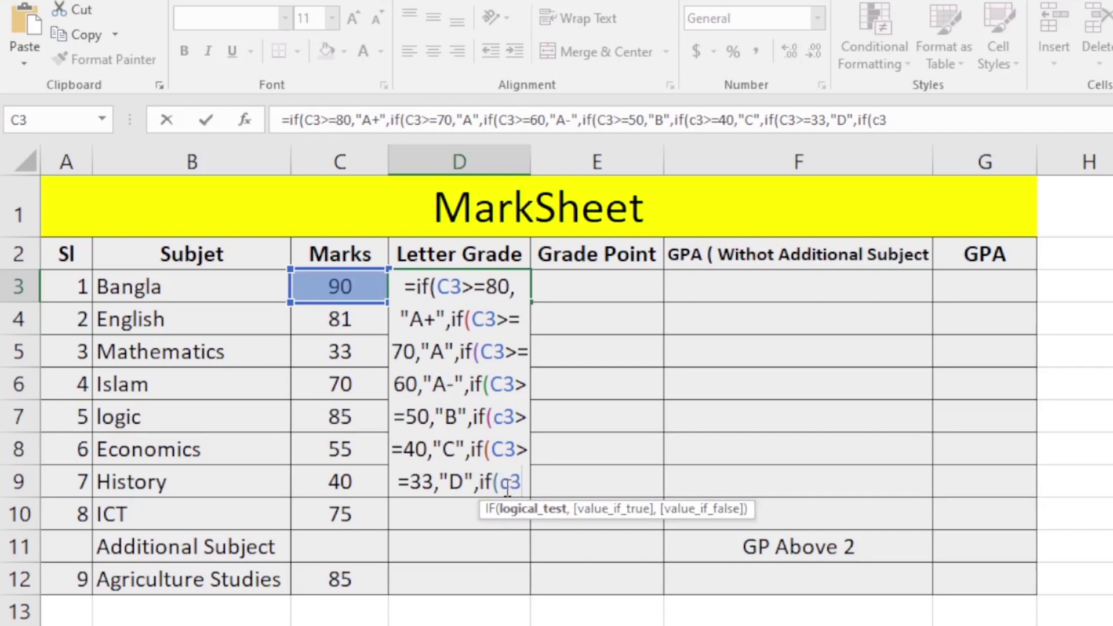
{"action": "type", "text": "<"}
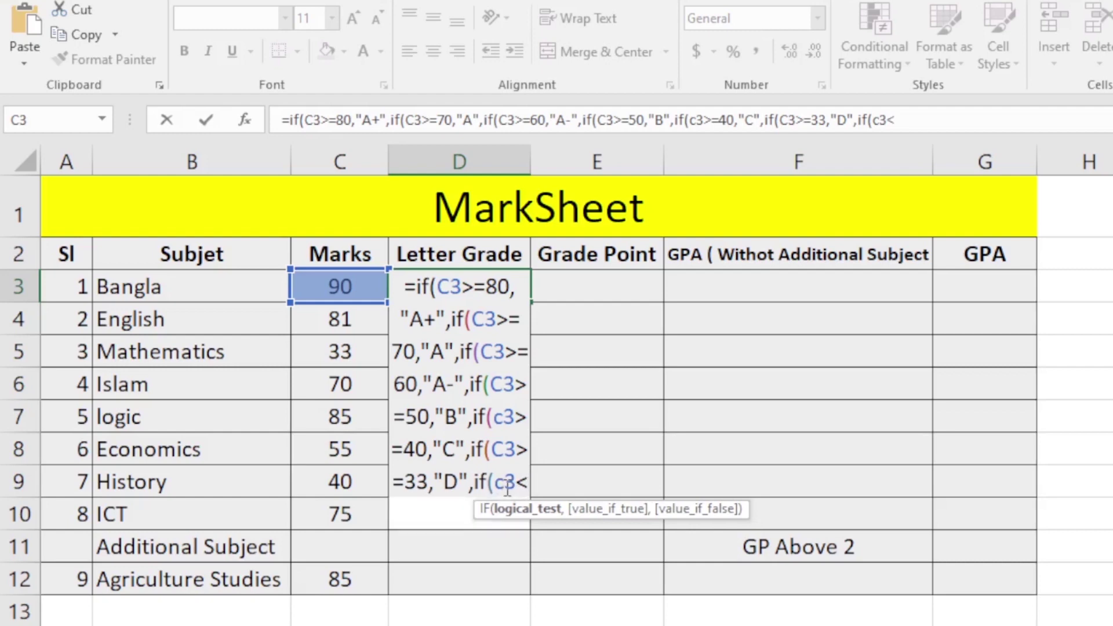
{"action": "type", "text": "="}
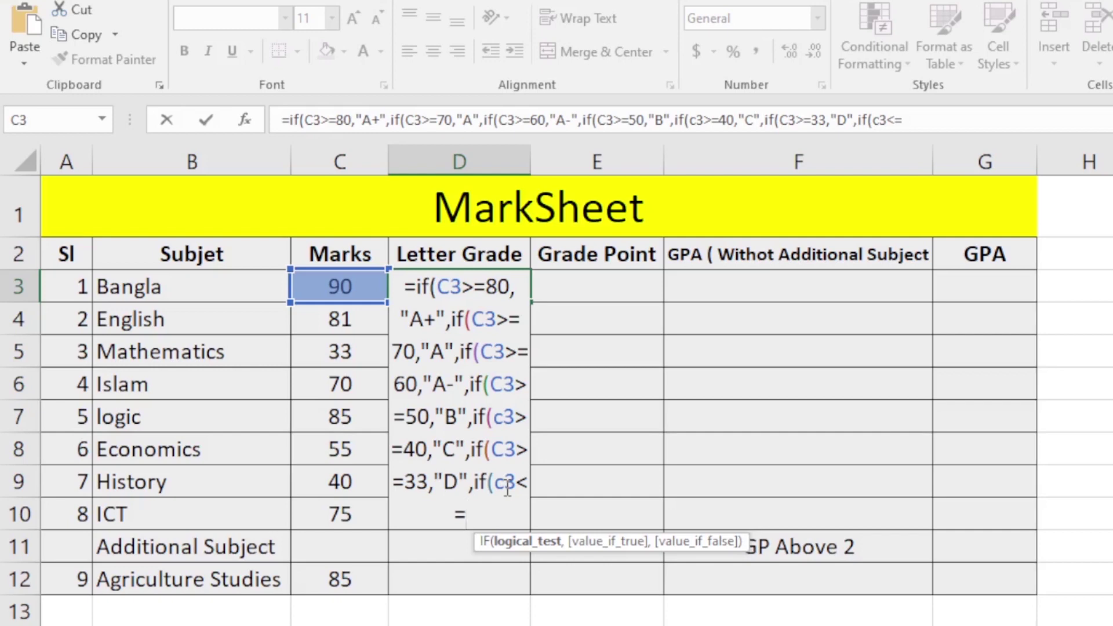
{"action": "type", "text": "33,"}
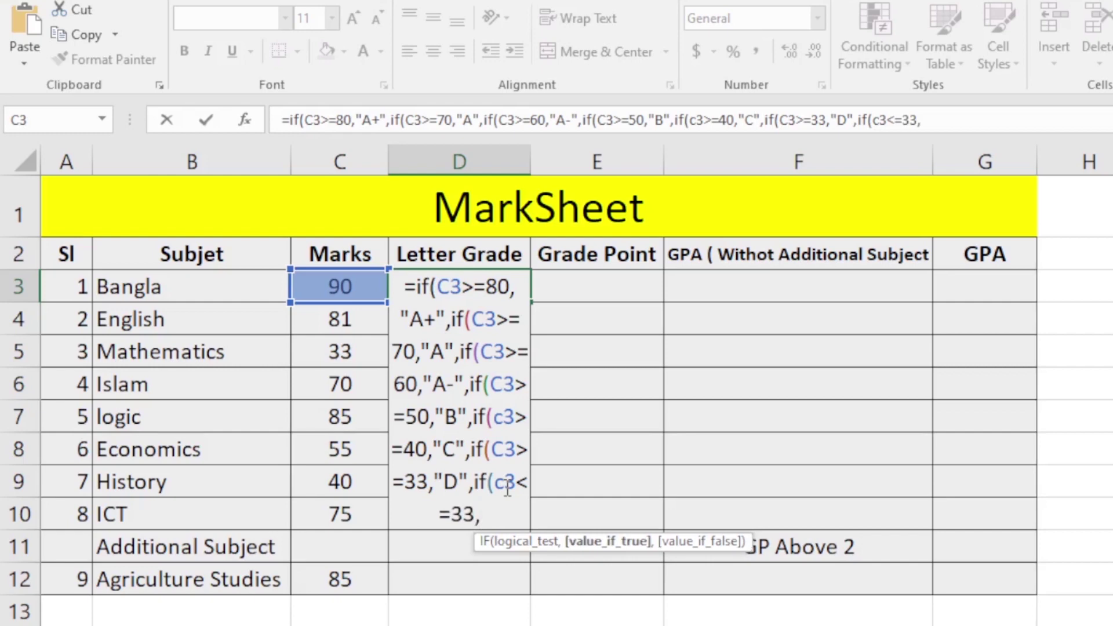
{"action": "type", "text": "F"}
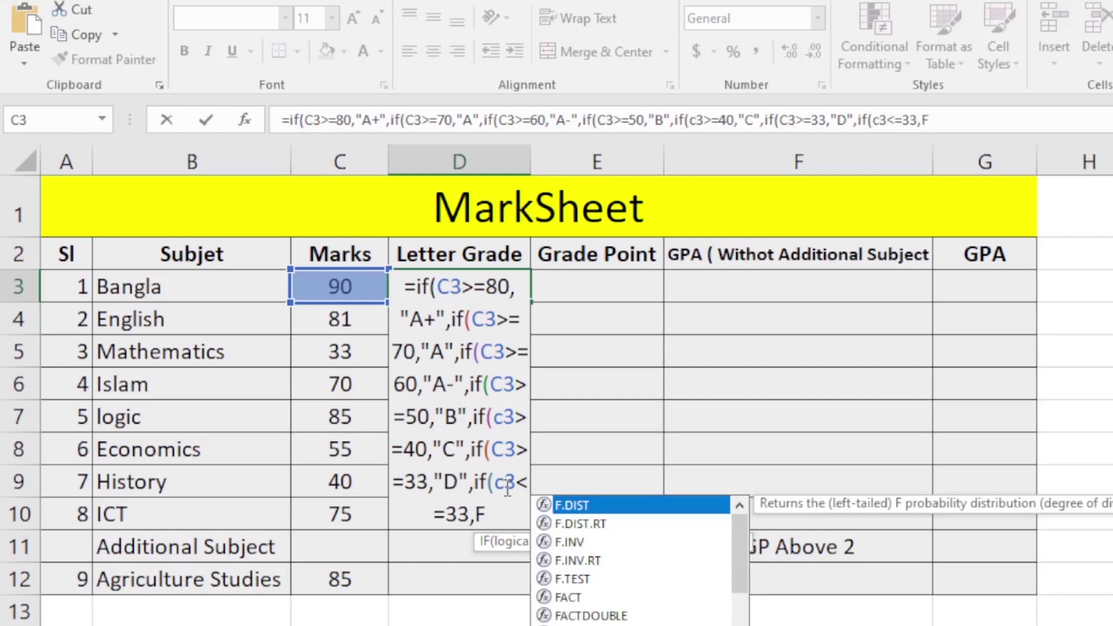
{"action": "type", "text": "\""}
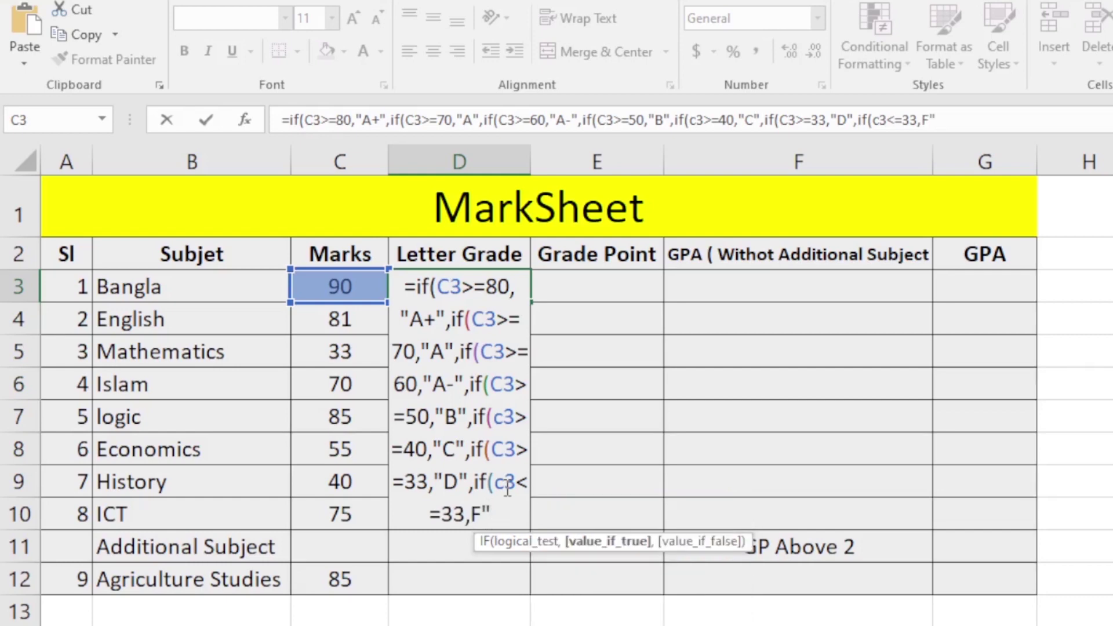
{"action": "type", "text": "\""}
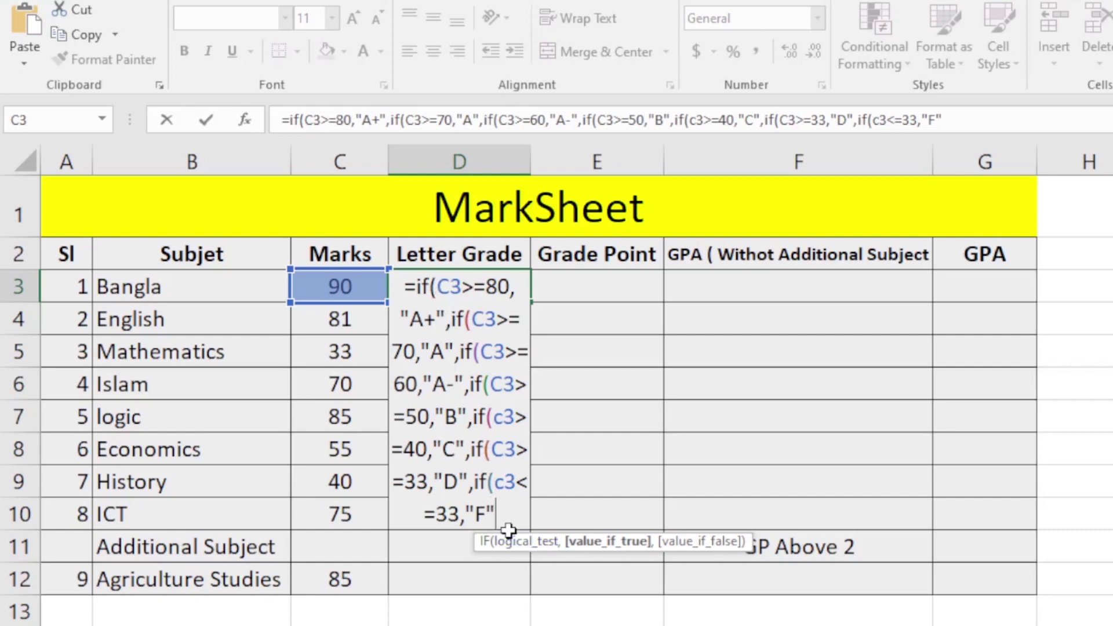
{"action": "type", "text": ")"}
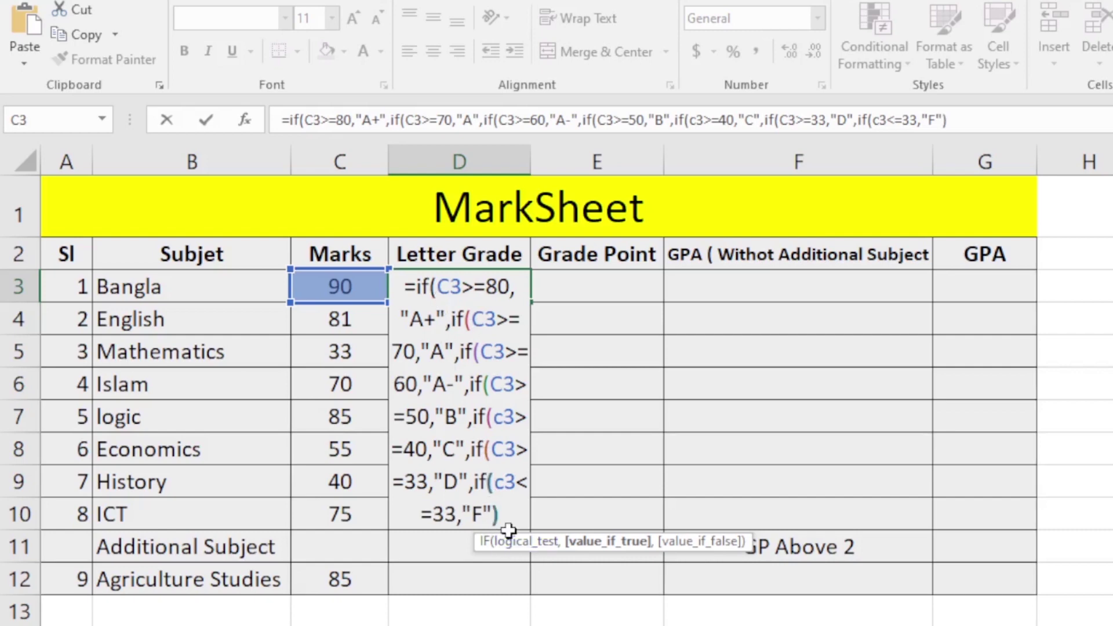
{"action": "type", "text": ")))))"}
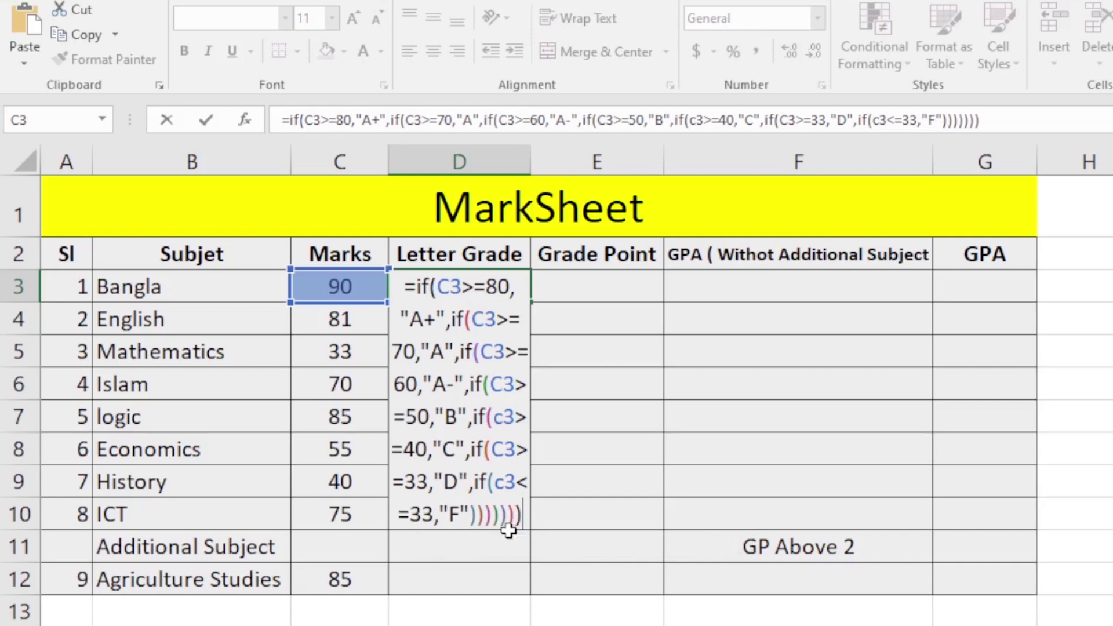
Commit the D3 grade formula and change Bangla's mark in C3 to 50, giving B
{"action": "key", "text": "Return"}
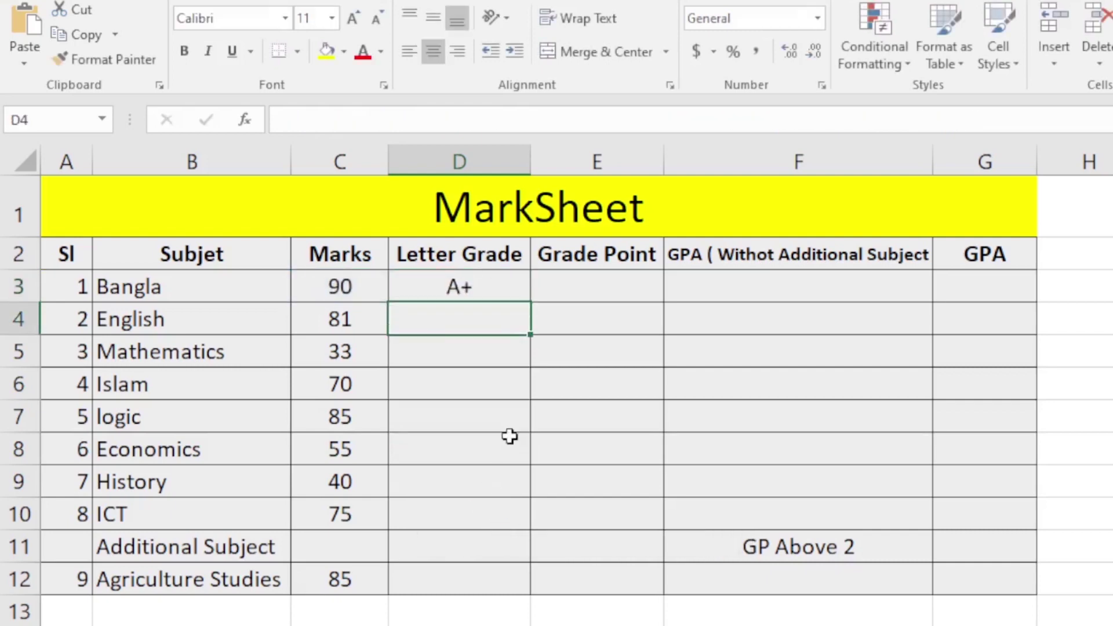
{"action": "left_click", "coordinate": [502, 276]}
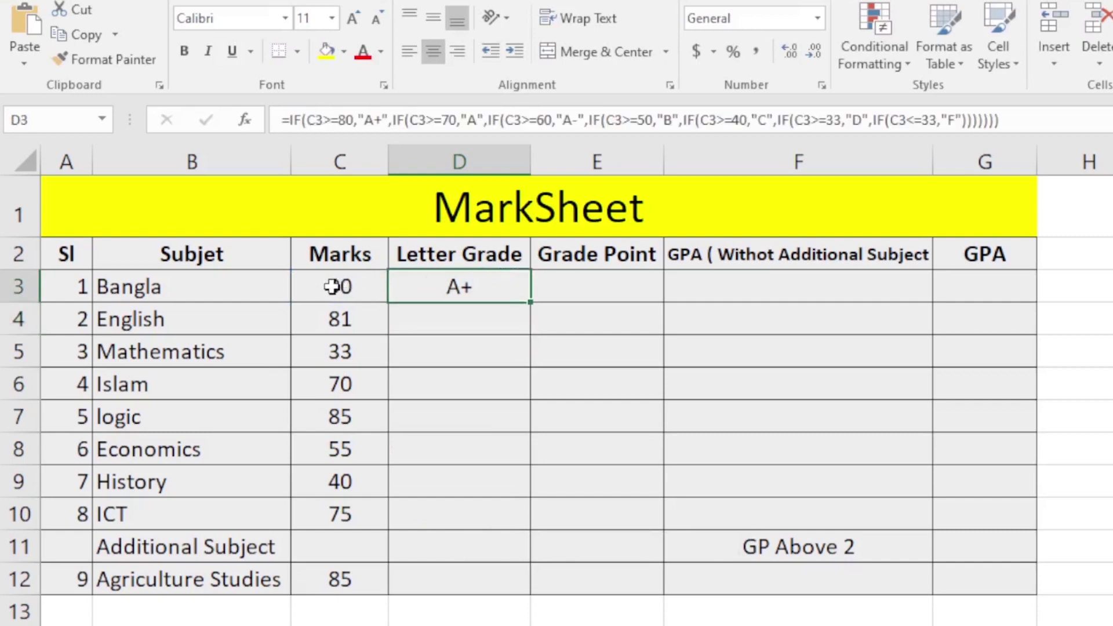
{"action": "left_click", "coordinate": [335, 286]}
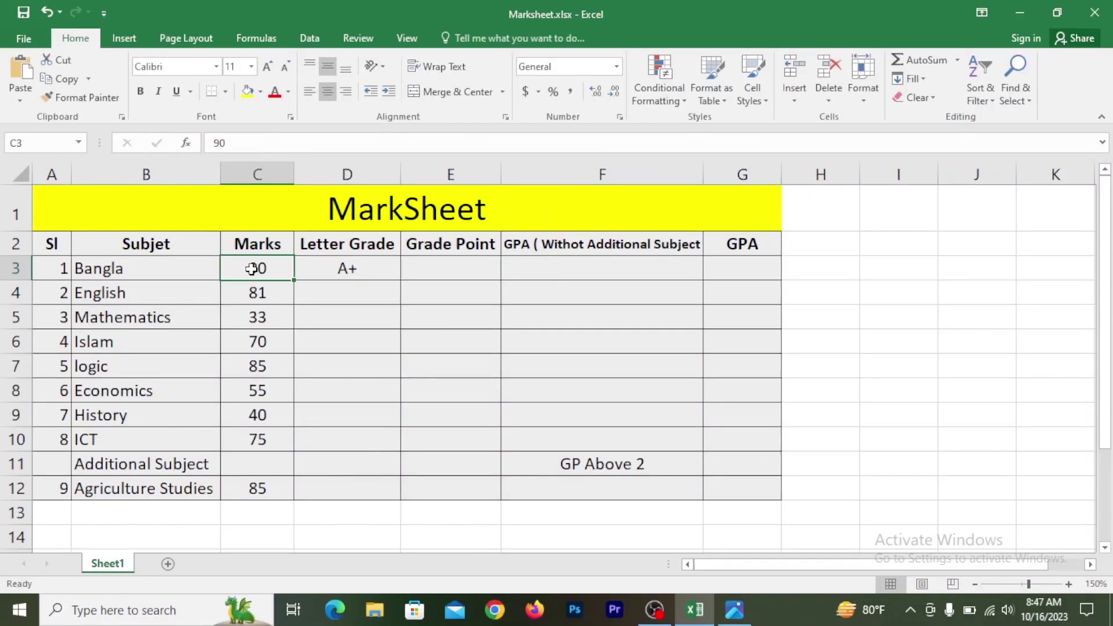
{"action": "type", "text": "50"}
{"action": "key", "text": "Return"}
{"action": "left_click", "coordinate": [371, 262]}
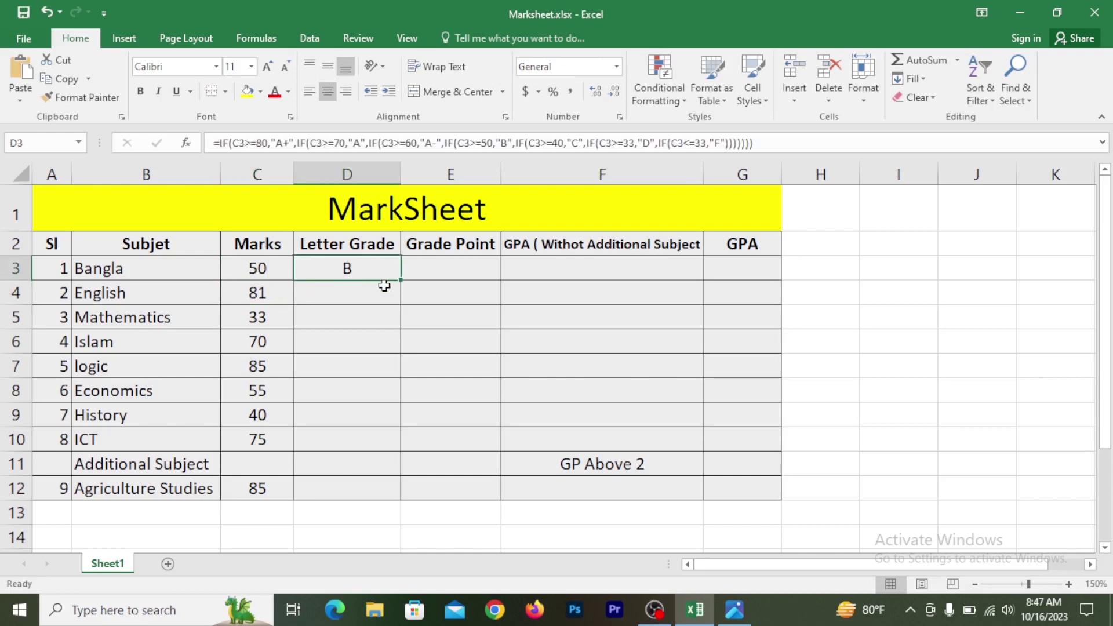
Fill the grade formula down to D10, giving B, A+, D, A, A+, B, C, A
{"action": "left_click_drag", "start_coordinate": [400, 281], "coordinate": [377, 451]}
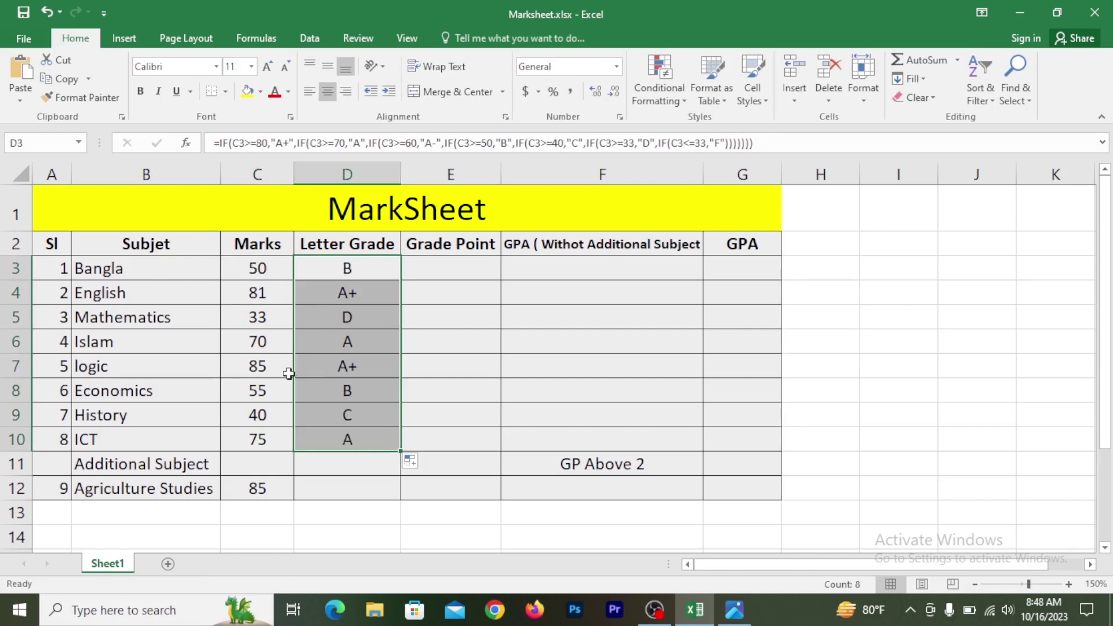
{"action": "left_click", "coordinate": [321, 496]}
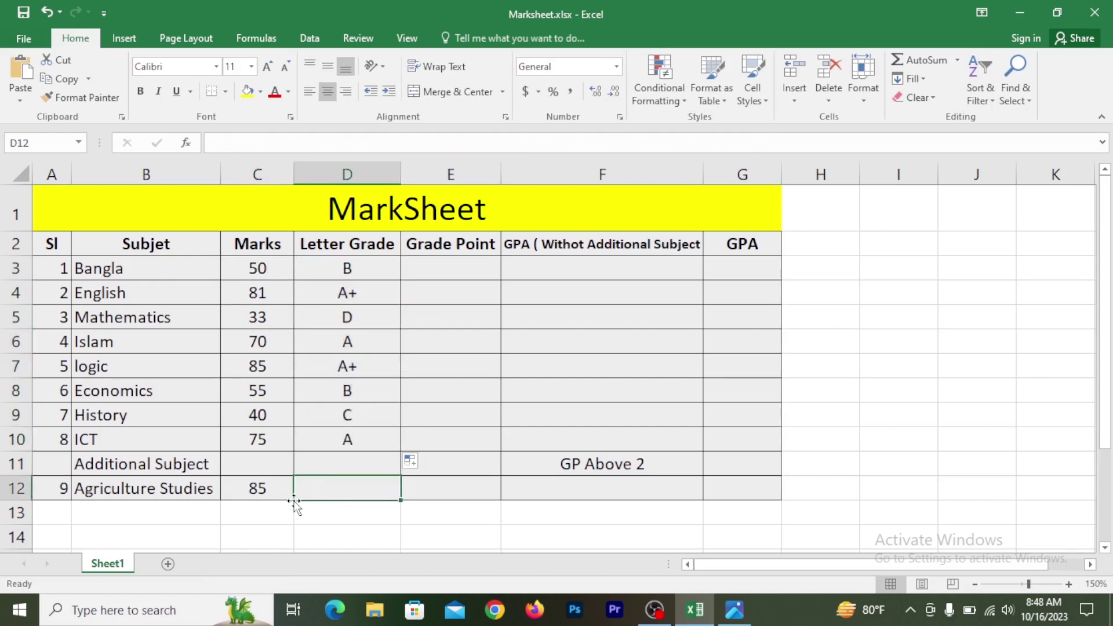
{"action": "left_click_drag", "start_coordinate": [346, 268], "coordinate": [349, 433]}
{"action": "left_click", "coordinate": [436, 275]}
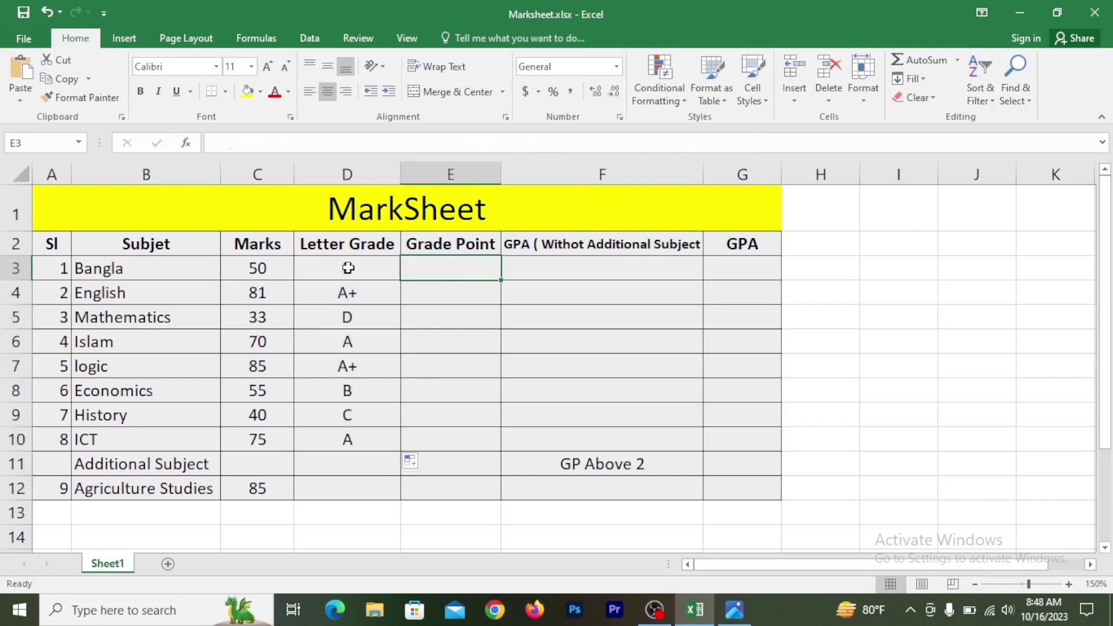
{"action": "left_click_drag", "start_coordinate": [348, 268], "coordinate": [340, 440]}
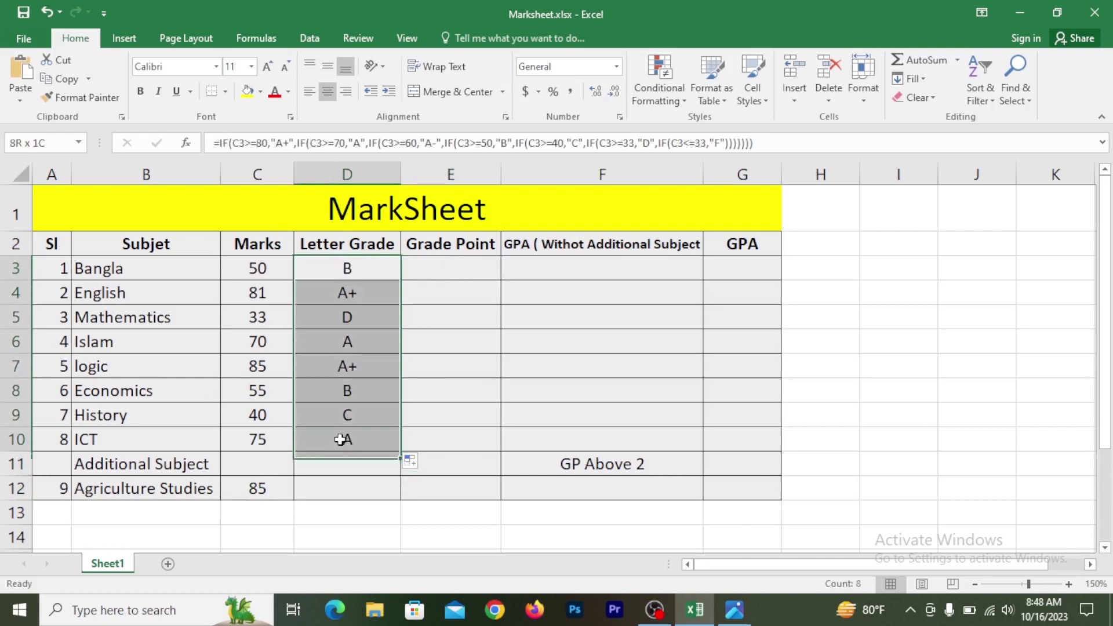
{"action": "left_click", "coordinate": [463, 272]}
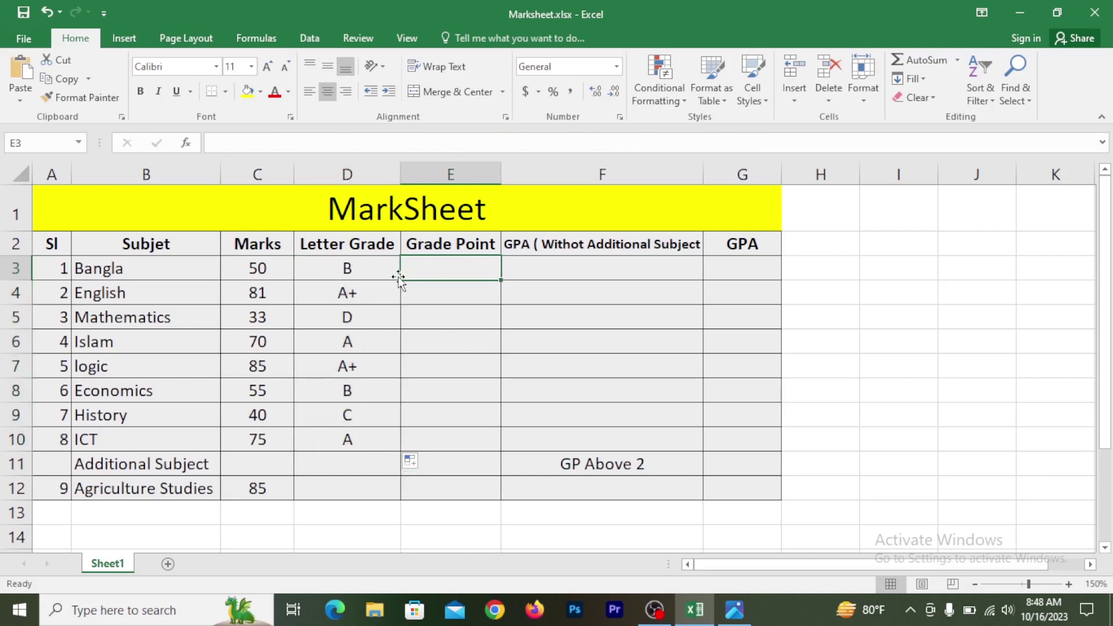
{"action": "left_click", "coordinate": [371, 270]}
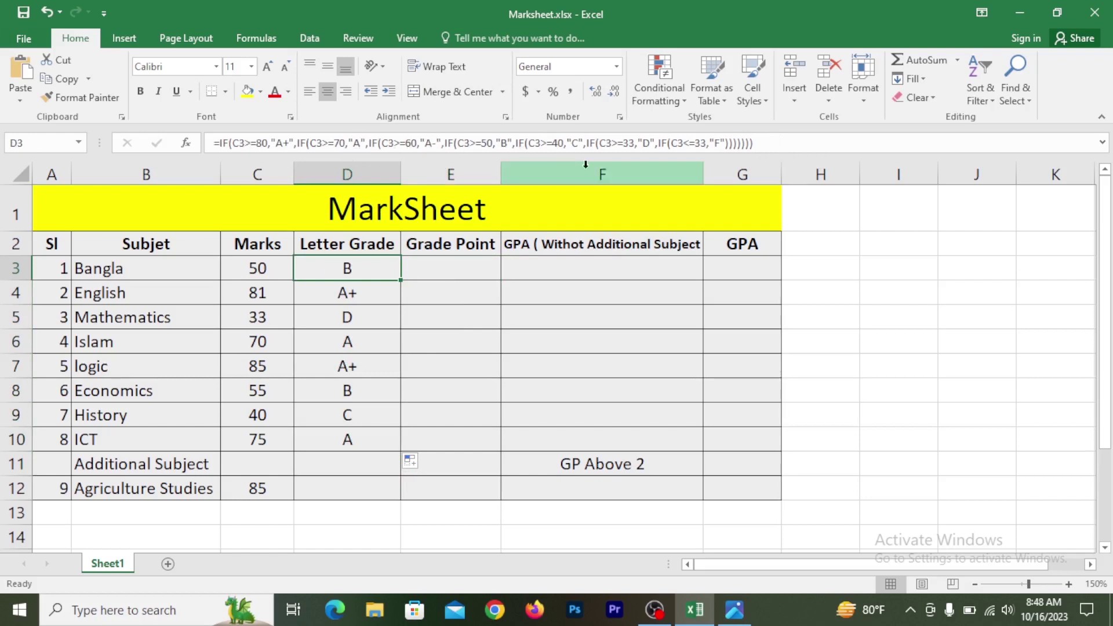
{"action": "left_click", "coordinate": [818, 143]}
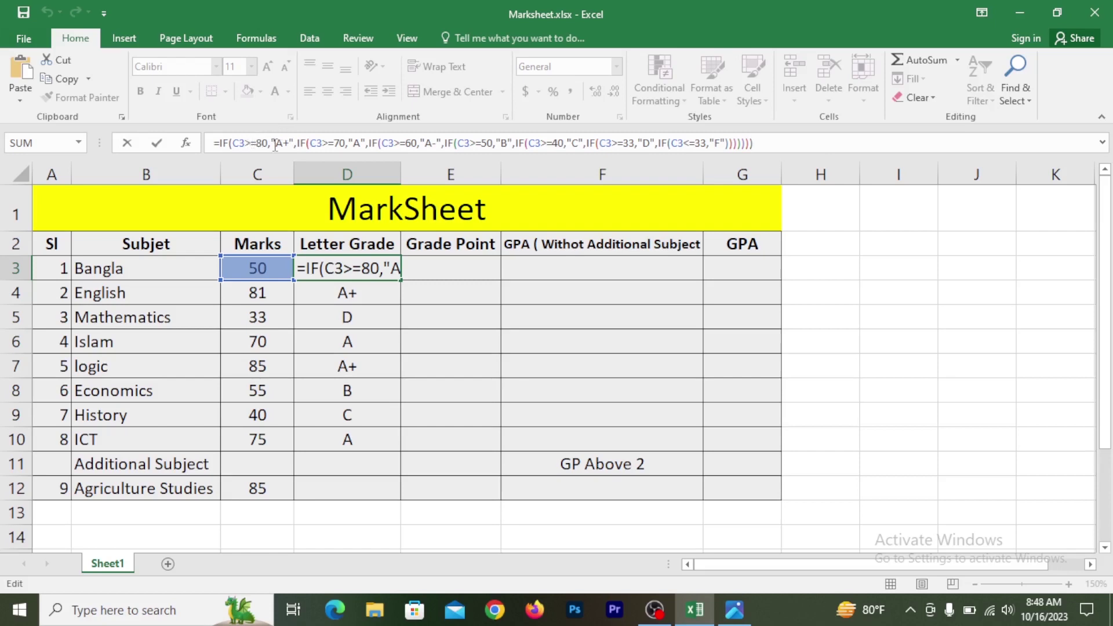
{"action": "left_click_drag", "start_coordinate": [766, 143], "coordinate": [209, 144]}
{"action": "key", "text": "ctrl+c"}
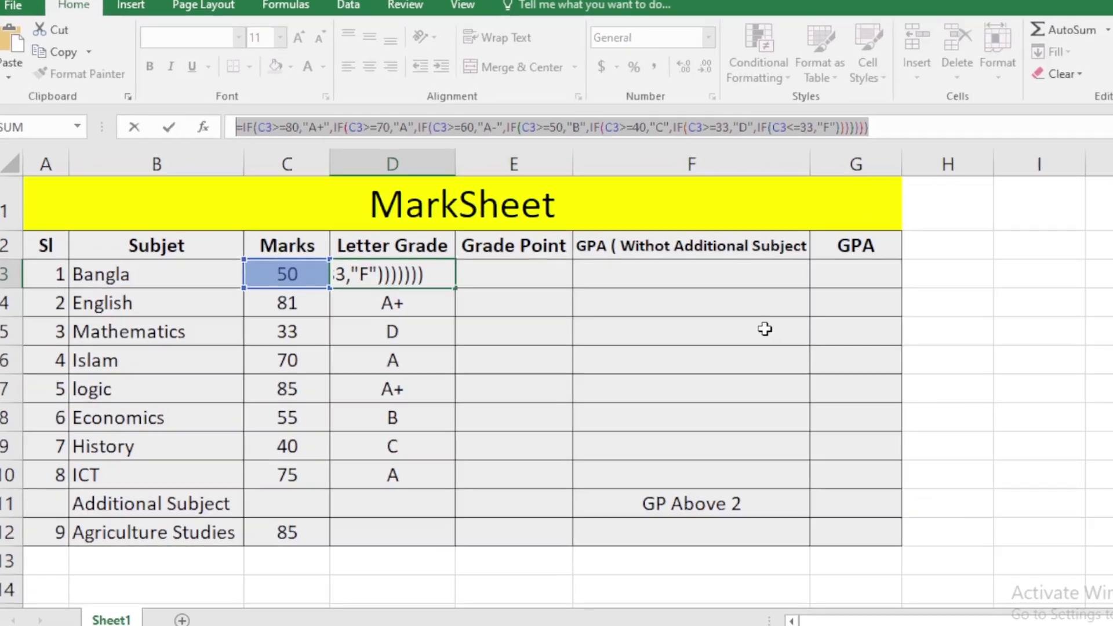
{"action": "key", "text": "Return"}
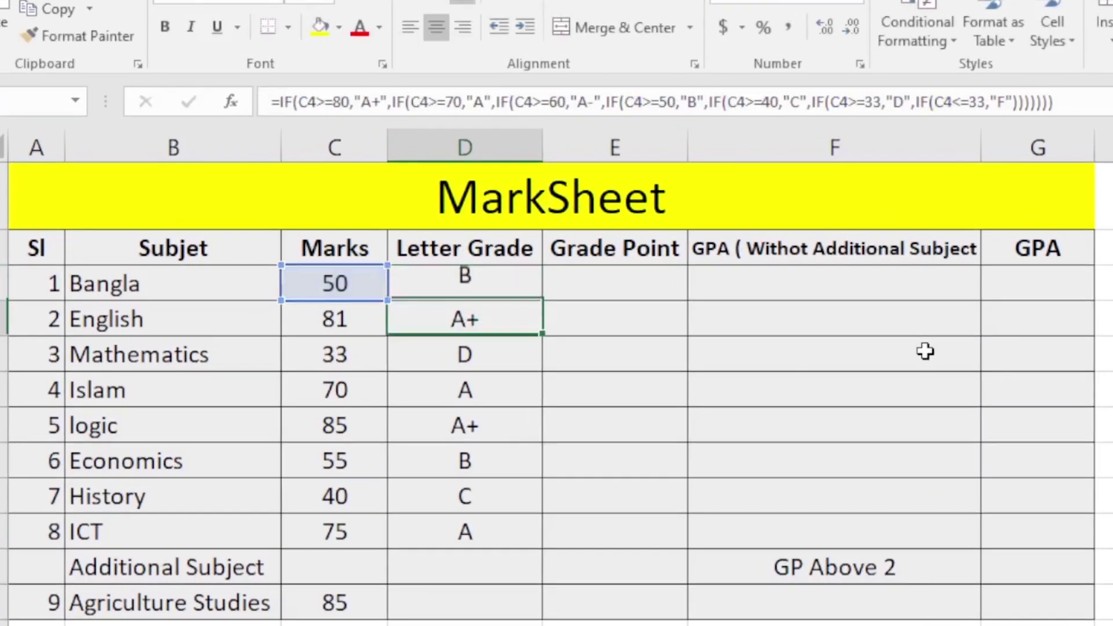
{"action": "left_click", "coordinate": [484, 289]}
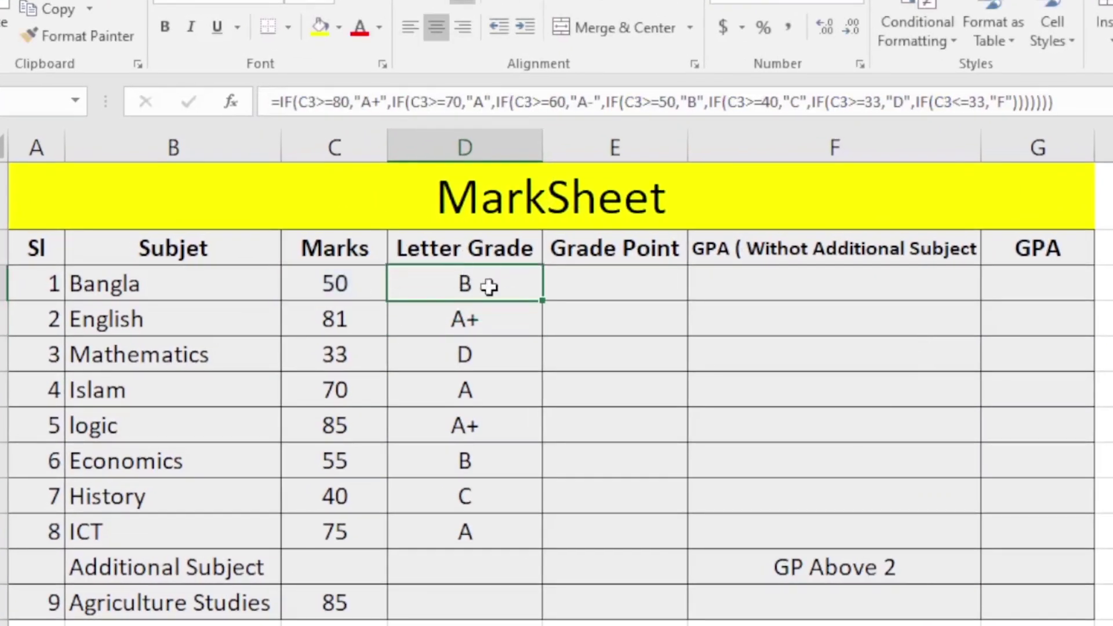
{"action": "left_click", "coordinate": [602, 285]}
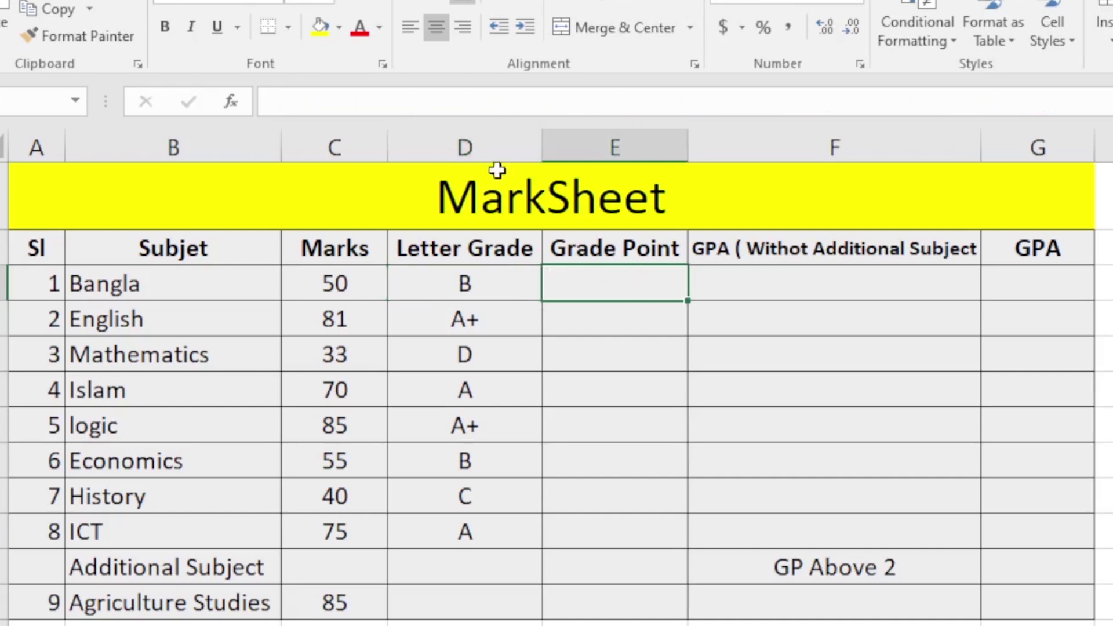
Paste the grade formula into E3 and change the A+, A and A- results to 5.00, 4.00 and 3.50
{"action": "key", "text": "ctrl+v"}
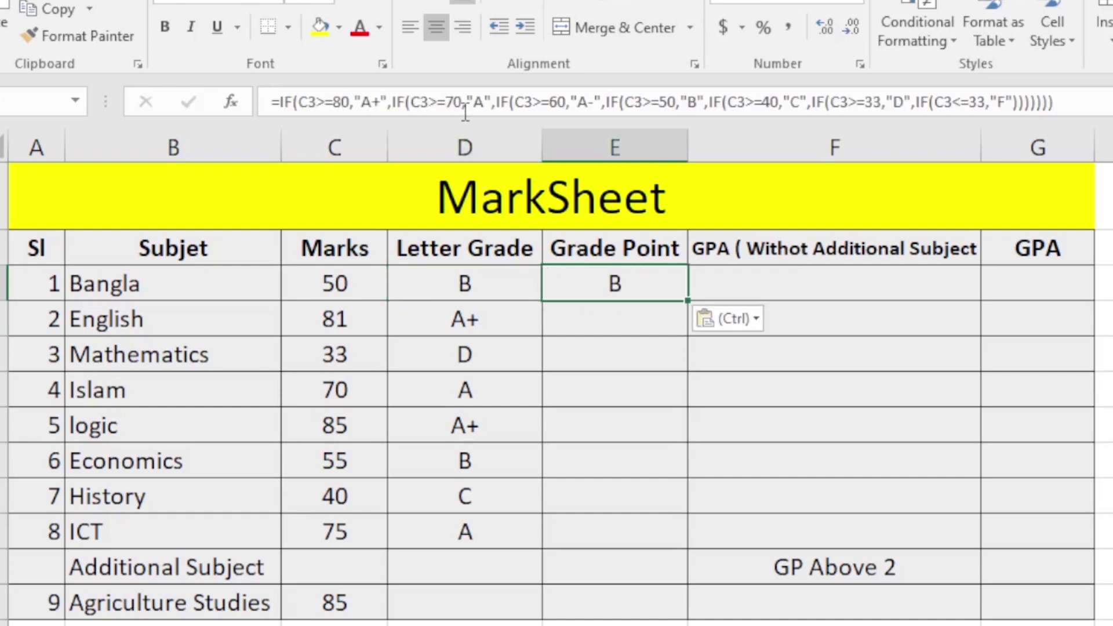
{"action": "left_click", "coordinate": [349, 103]}
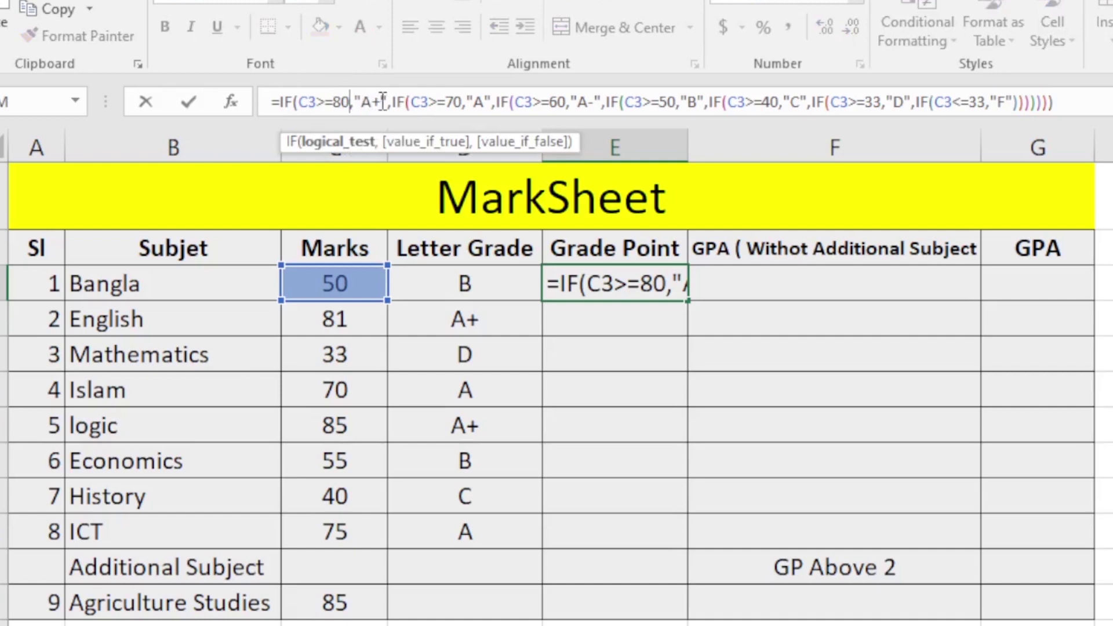
{"action": "left_click_drag", "start_coordinate": [384, 100], "coordinate": [363, 100]}
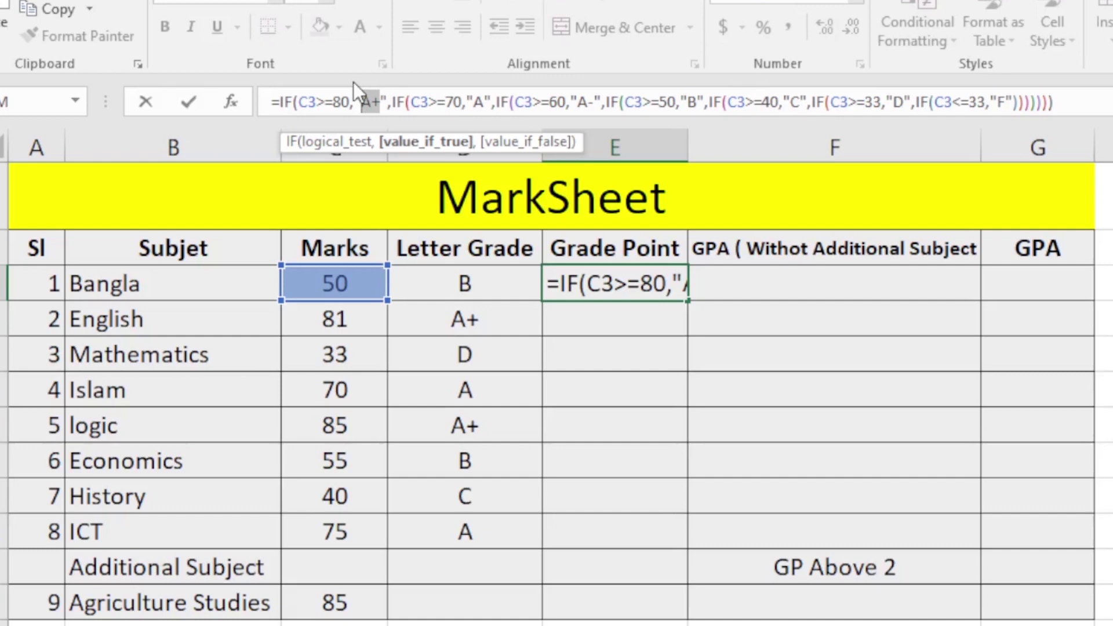
{"action": "type", "text": "5.00"}
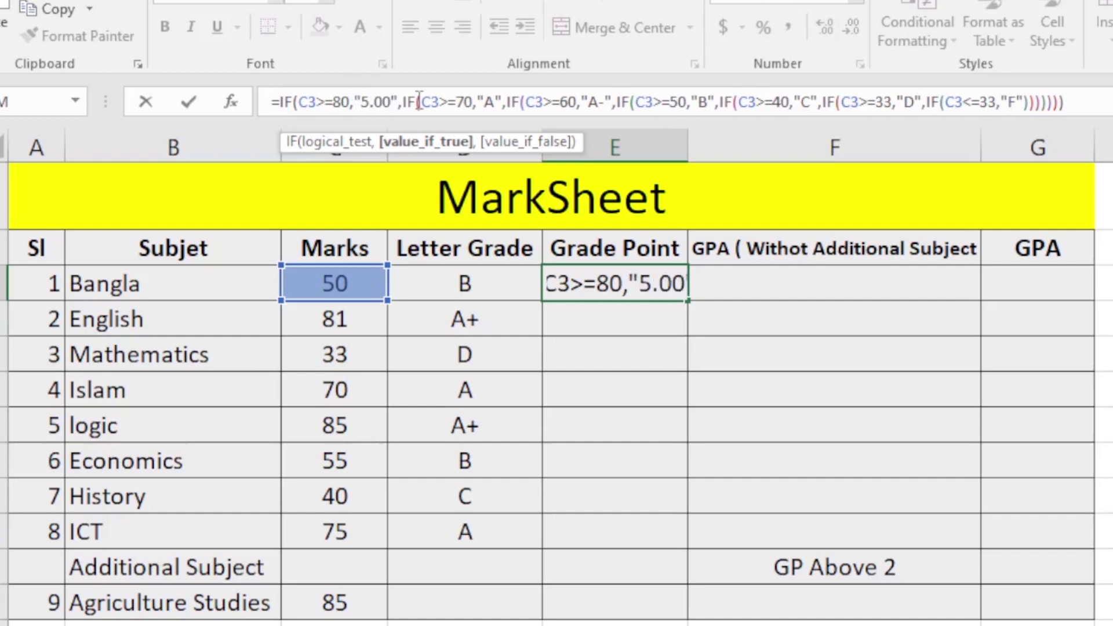
{"action": "double_click", "coordinate": [488, 102]}
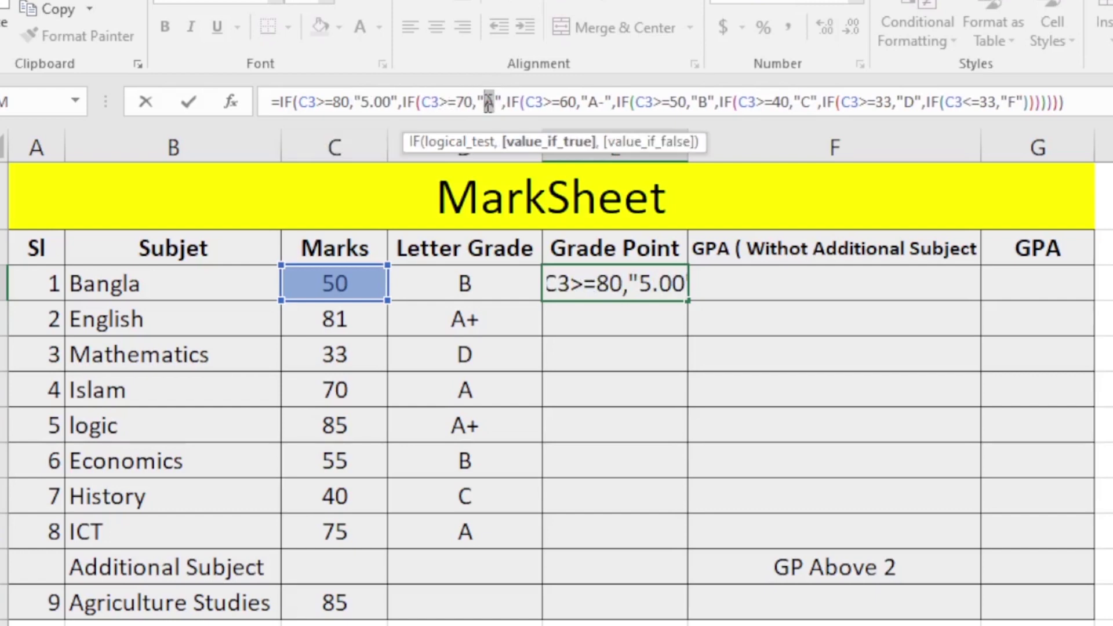
{"action": "type", "text": "4.00"}
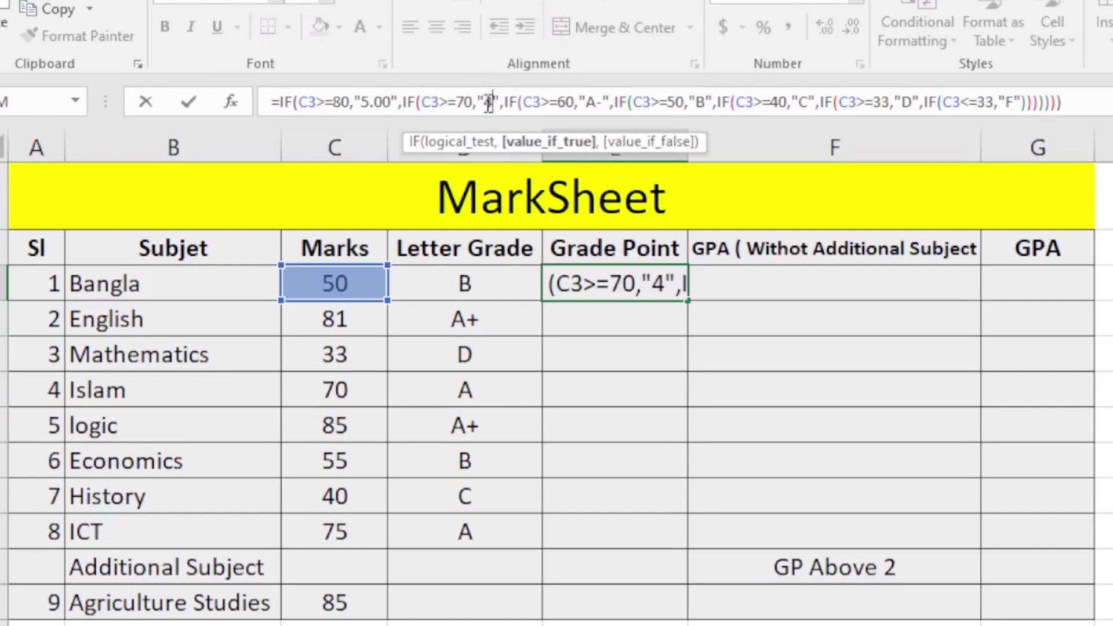
{"action": "left_click", "coordinate": [624, 102]}
{"action": "left_click_drag", "start_coordinate": [623, 102], "coordinate": [609, 102]}
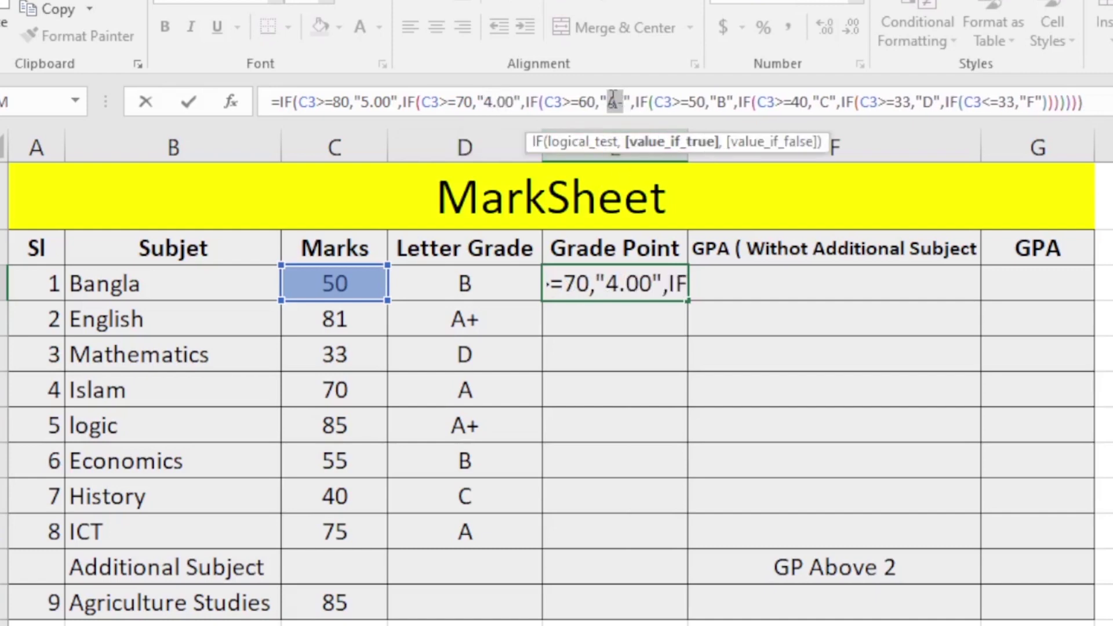
{"action": "type", "text": "3.50"}
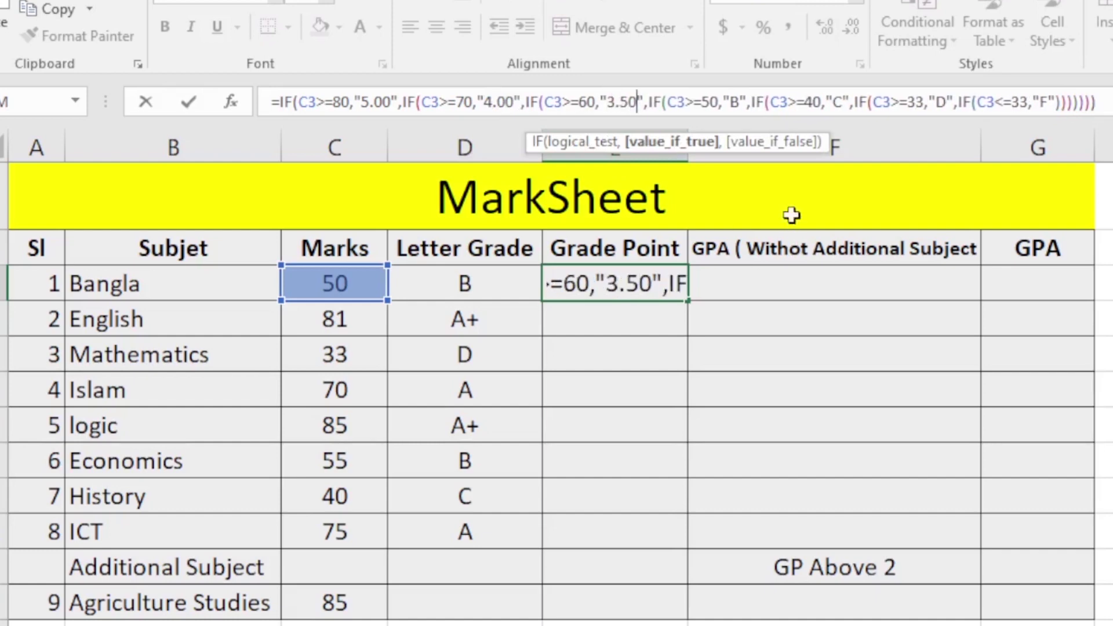
Change the B, C, D and F results to 3.00, 2.00, 1.00 and 0.00
{"action": "left_click_drag", "start_coordinate": [741, 102], "coordinate": [732, 102]}
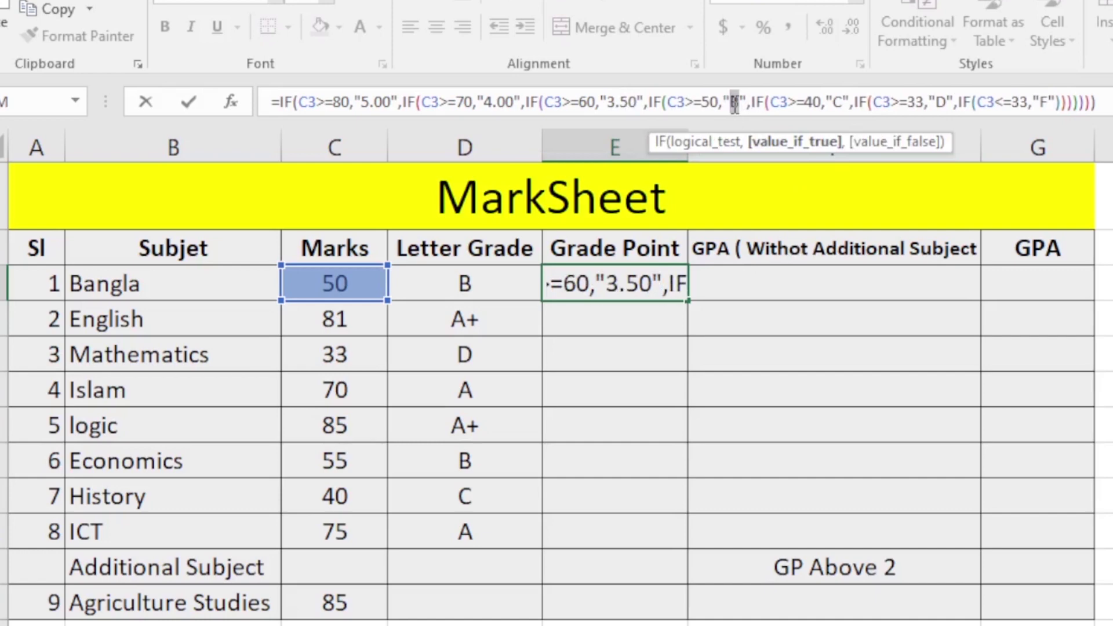
{"action": "type", "text": "3.00"}
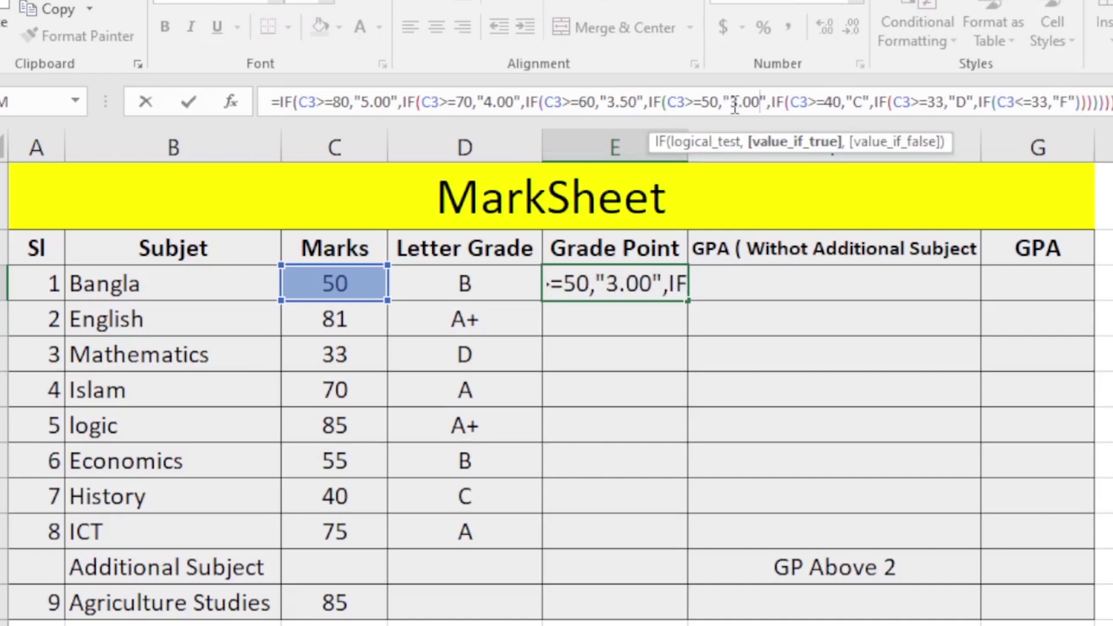
{"action": "left_click_drag", "start_coordinate": [864, 103], "coordinate": [856, 103]}
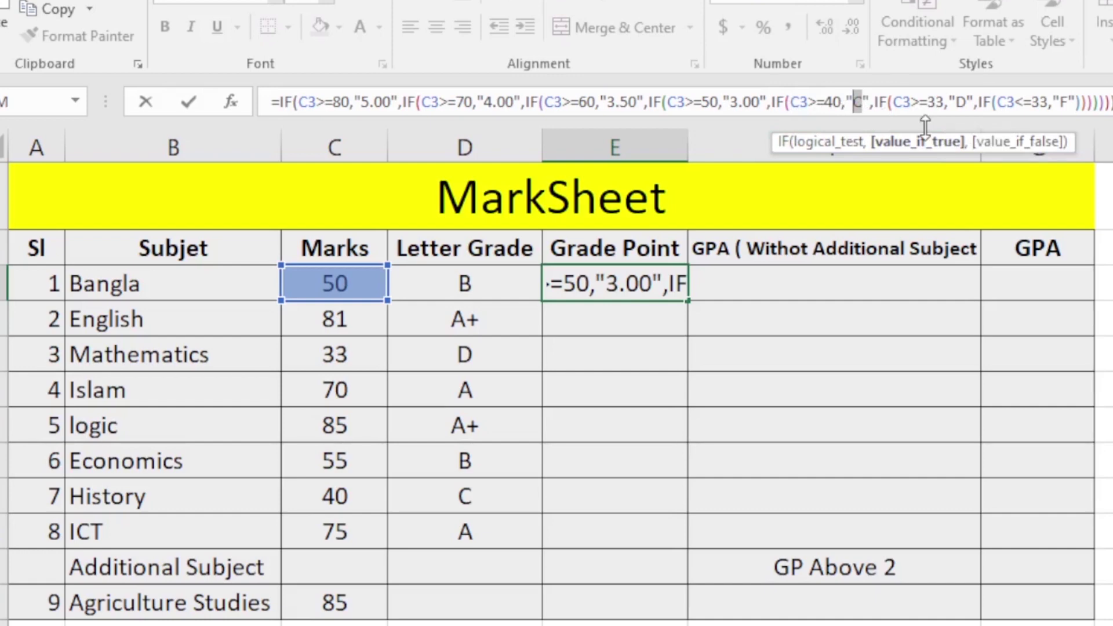
{"action": "type", "text": "2.00"}
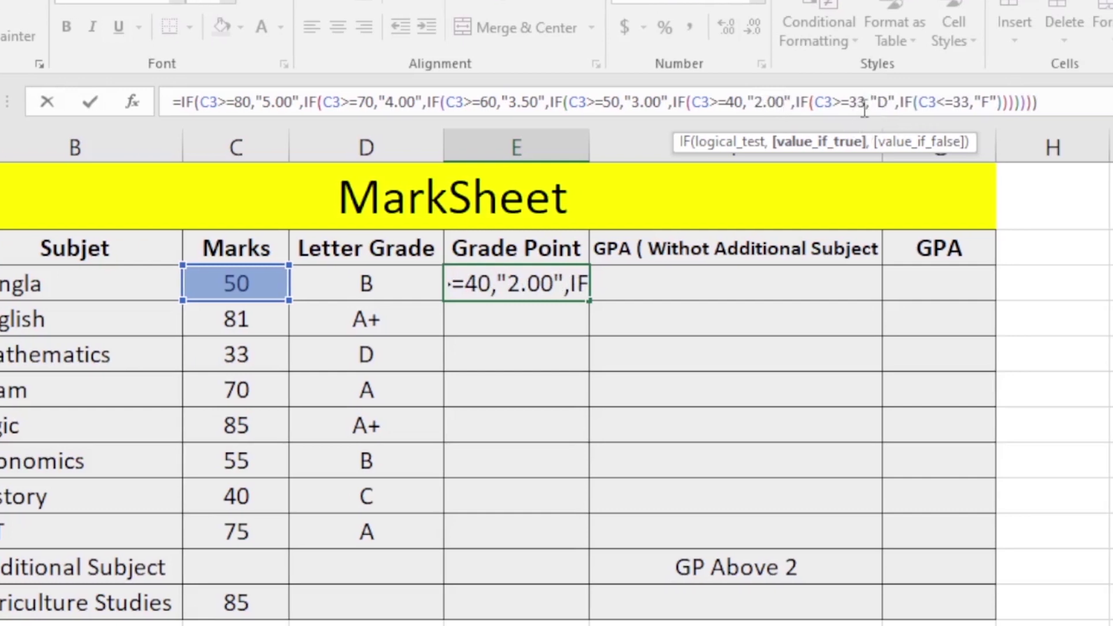
{"action": "double_click", "coordinate": [883, 102]}
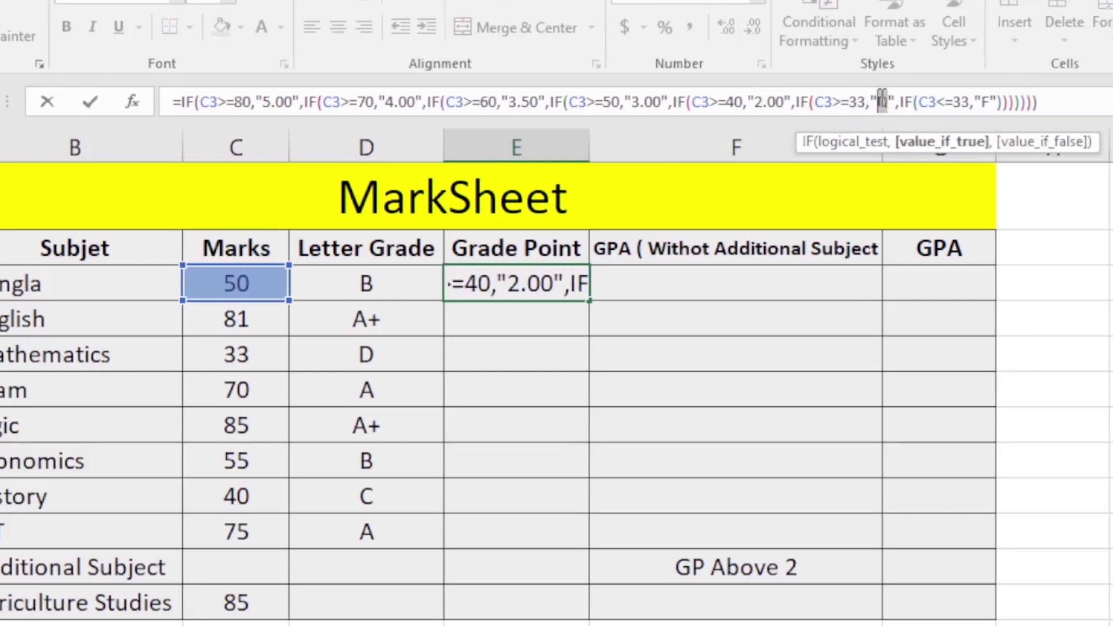
{"action": "type", "text": "1.00"}
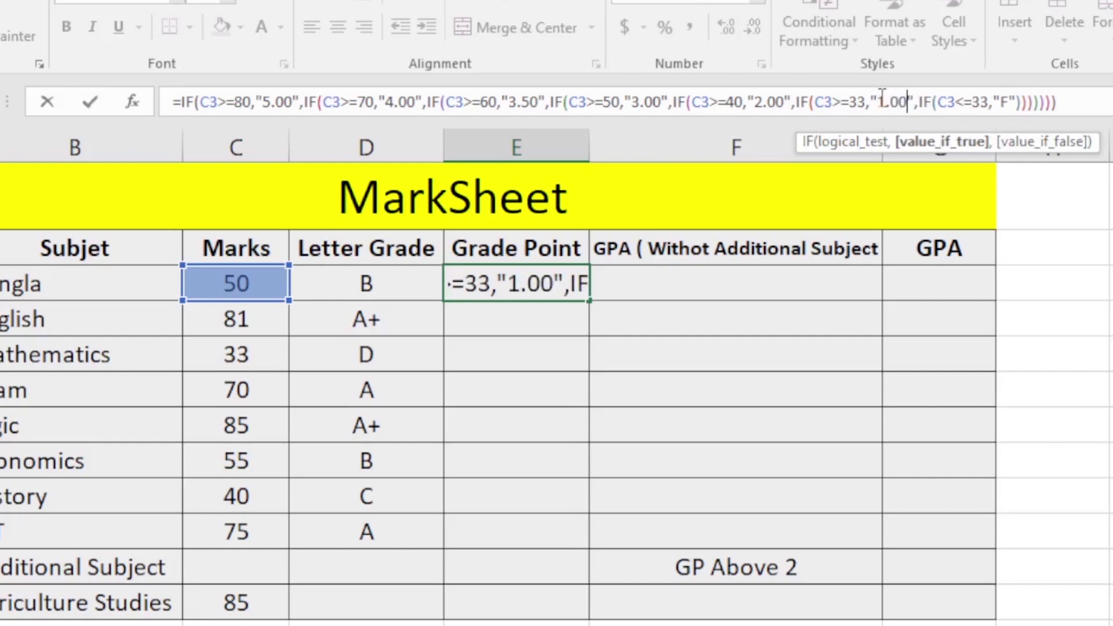
{"action": "double_click", "coordinate": [1004, 102]}
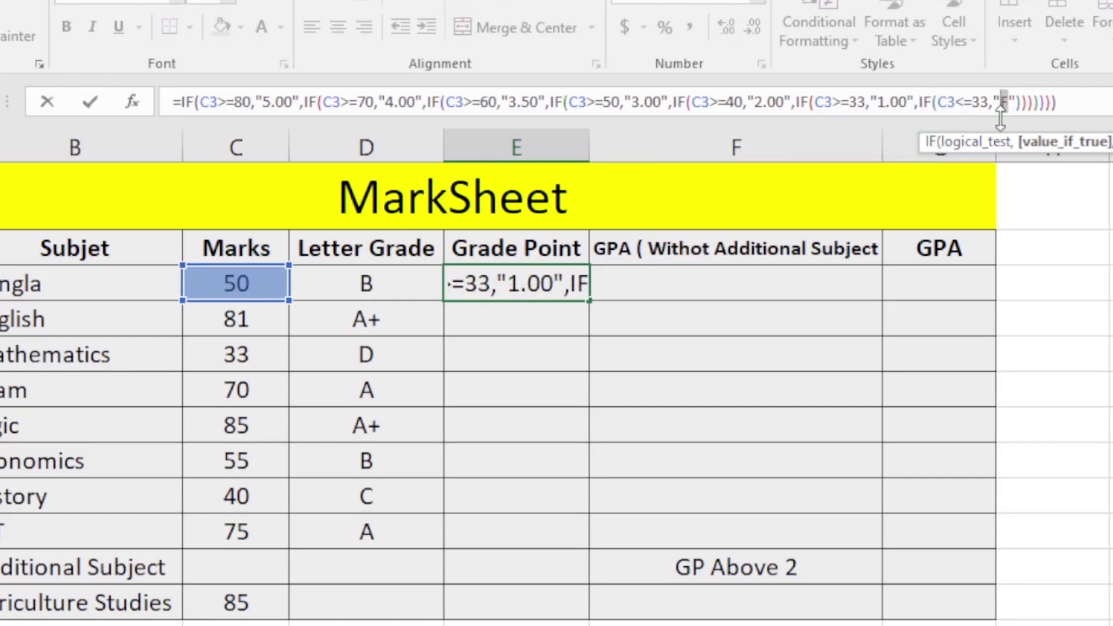
{"action": "type", "text": "0.00"}
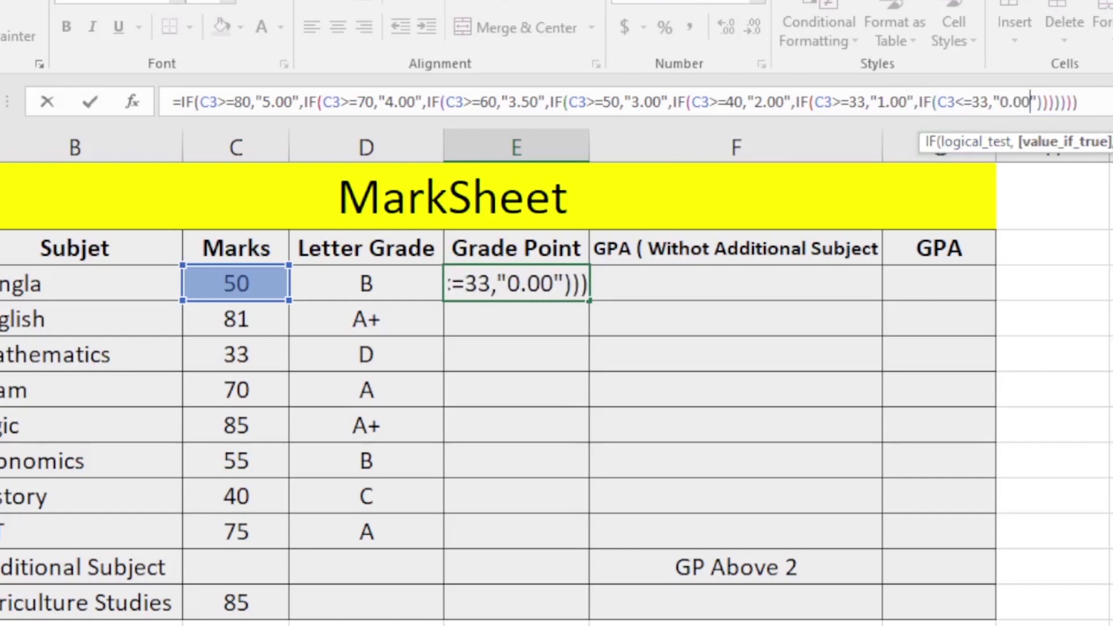
Commit E3's formula, fill it down to E10, then inspect the empty row 12 grade cells
{"action": "key", "text": "Return"}
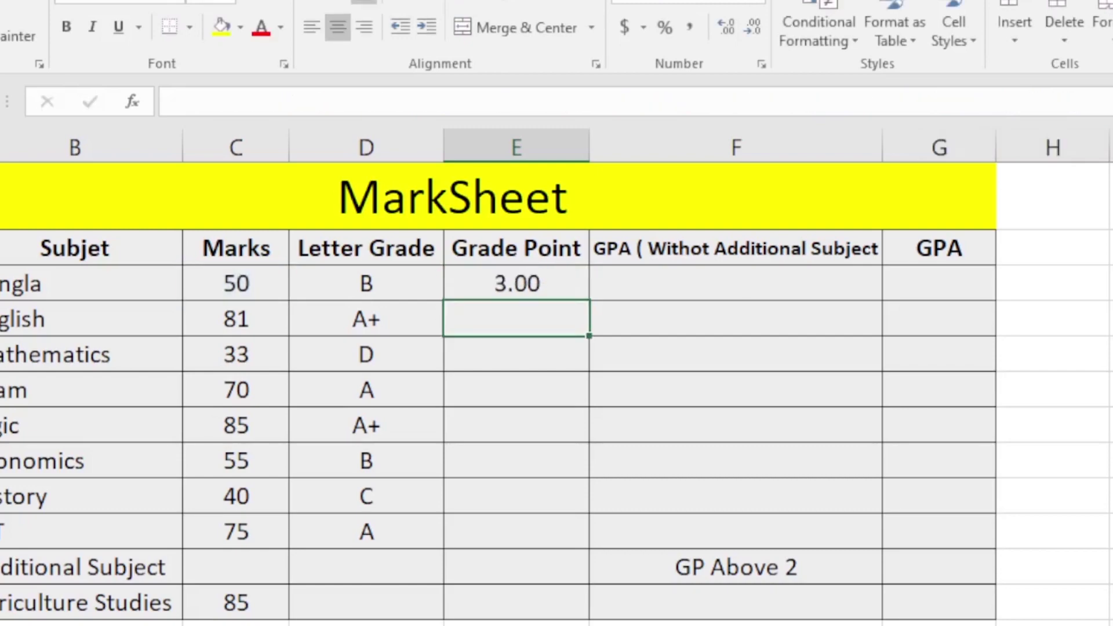
{"action": "left_click", "coordinate": [556, 290]}
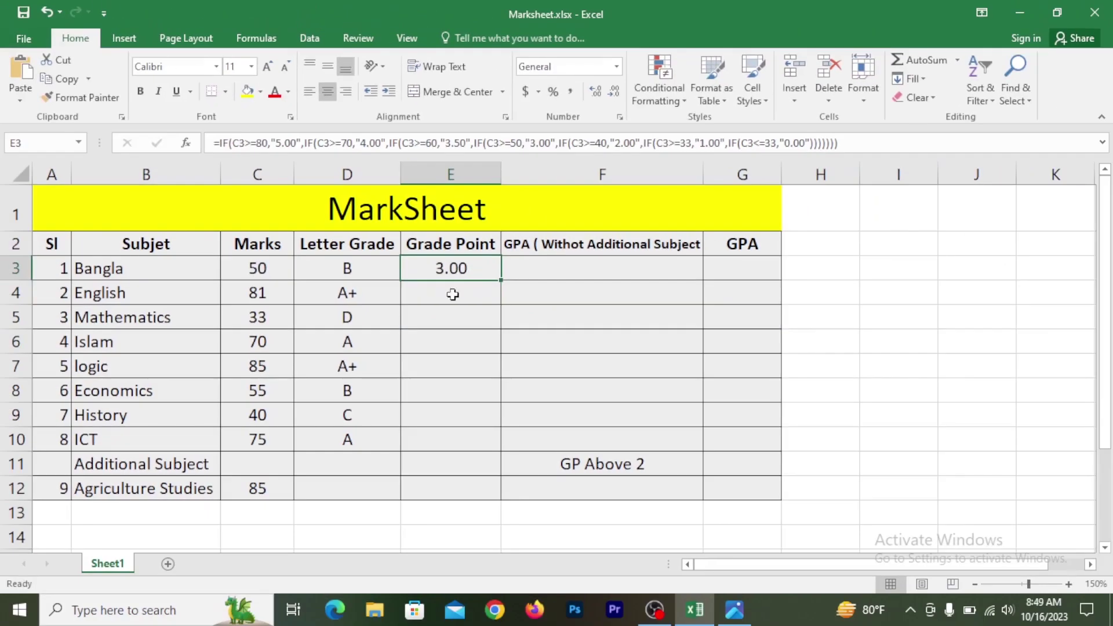
{"action": "left_click_drag", "start_coordinate": [501, 281], "coordinate": [471, 451]}
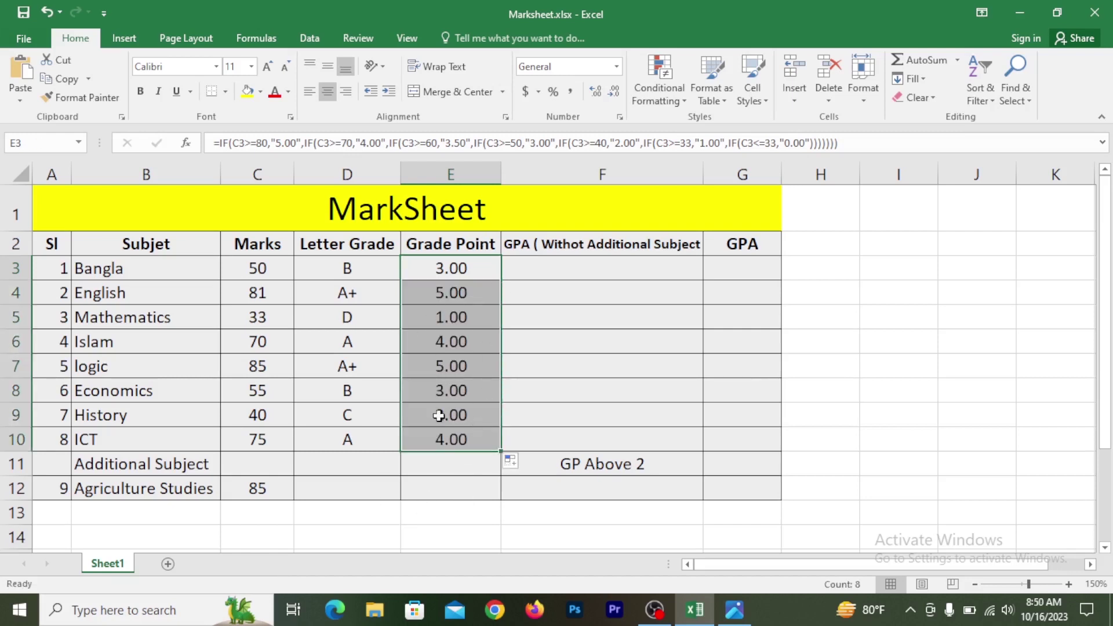
{"action": "left_click", "coordinate": [519, 429]}
{"action": "left_click", "coordinate": [262, 491]}
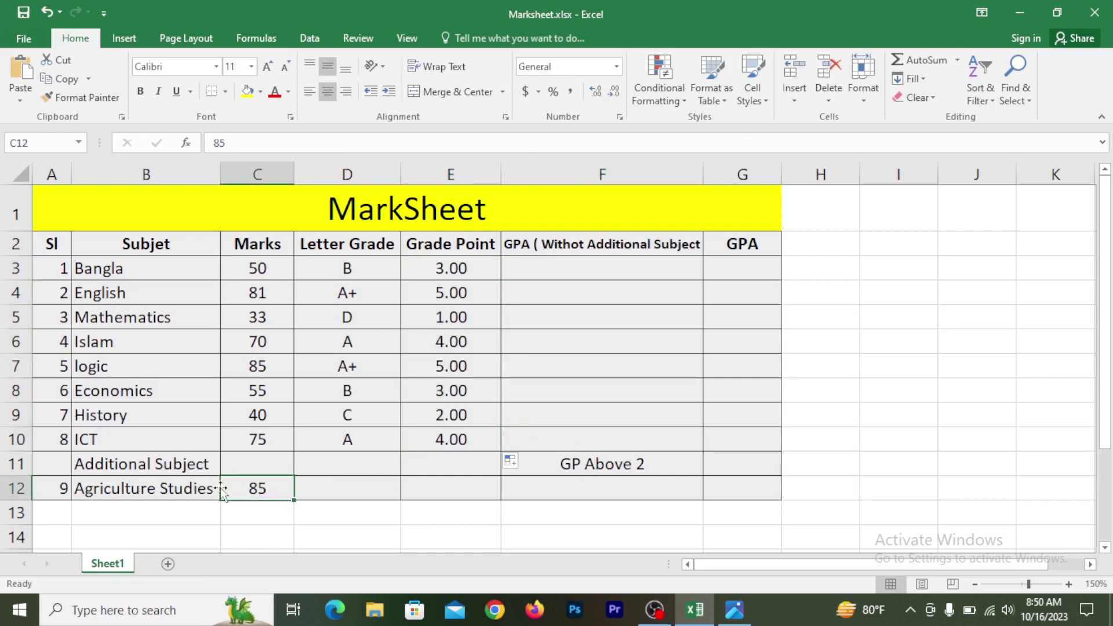
{"action": "left_click", "coordinate": [308, 488]}
{"action": "left_click", "coordinate": [424, 491]}
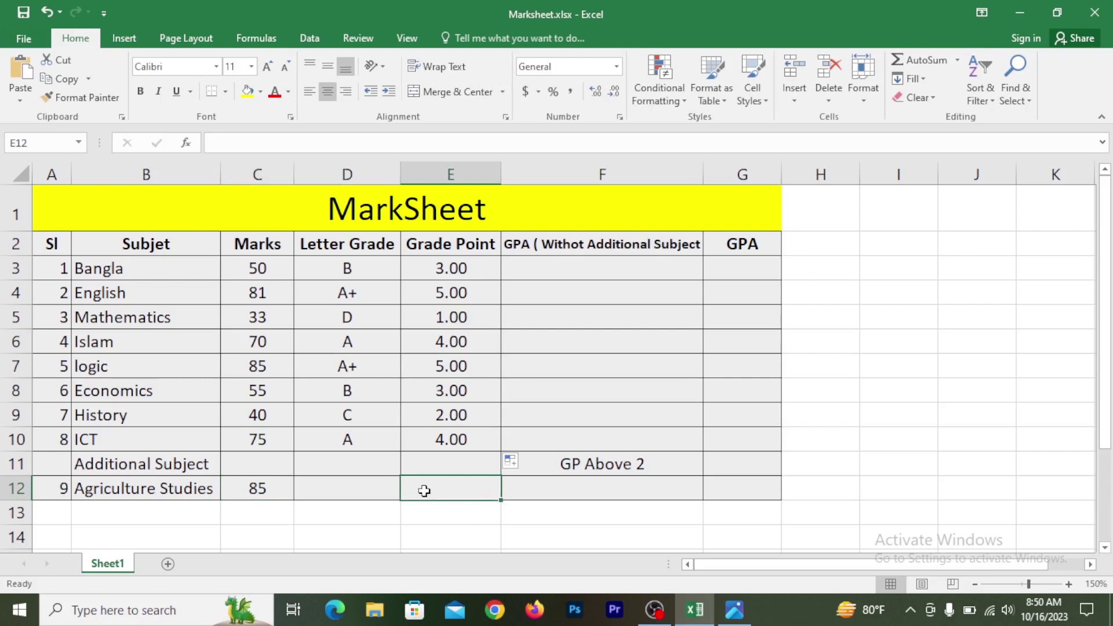
Copy History's grade formulas from D9:E9 into Agriculture Studies' D12:E12
{"action": "left_click_drag", "start_coordinate": [354, 363], "coordinate": [455, 364]}
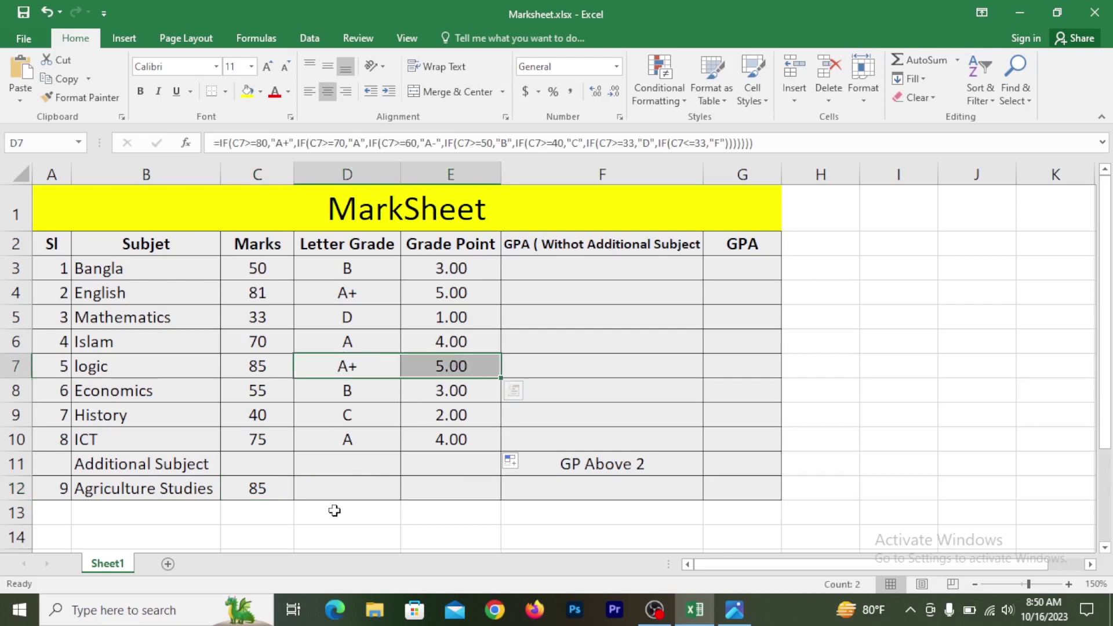
{"action": "left_click", "coordinate": [329, 415]}
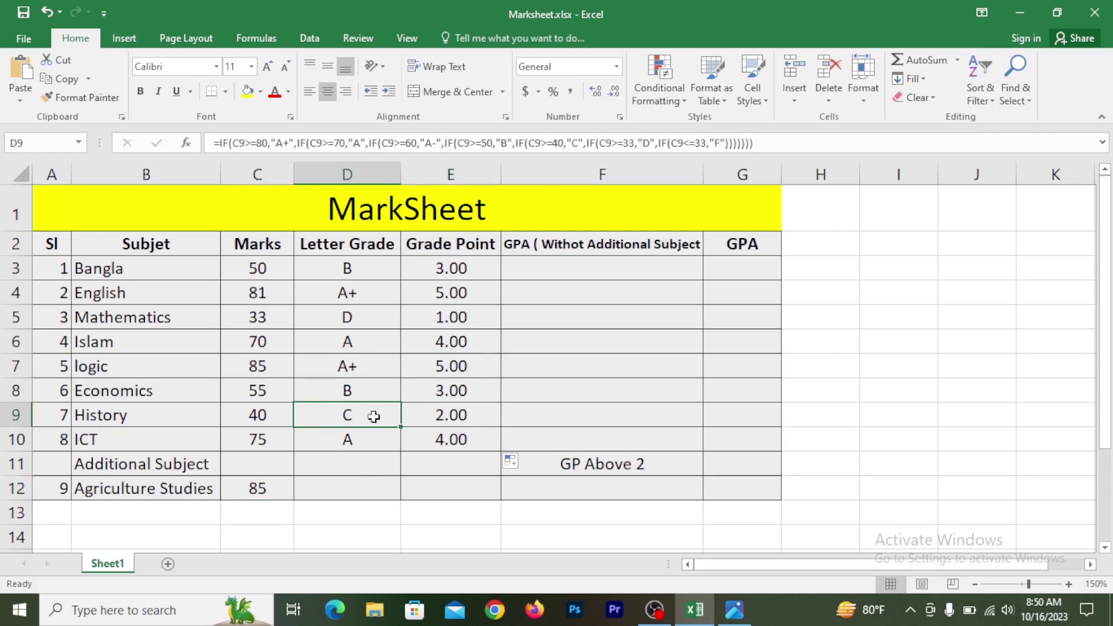
{"action": "left_click_drag", "start_coordinate": [374, 416], "coordinate": [449, 419]}
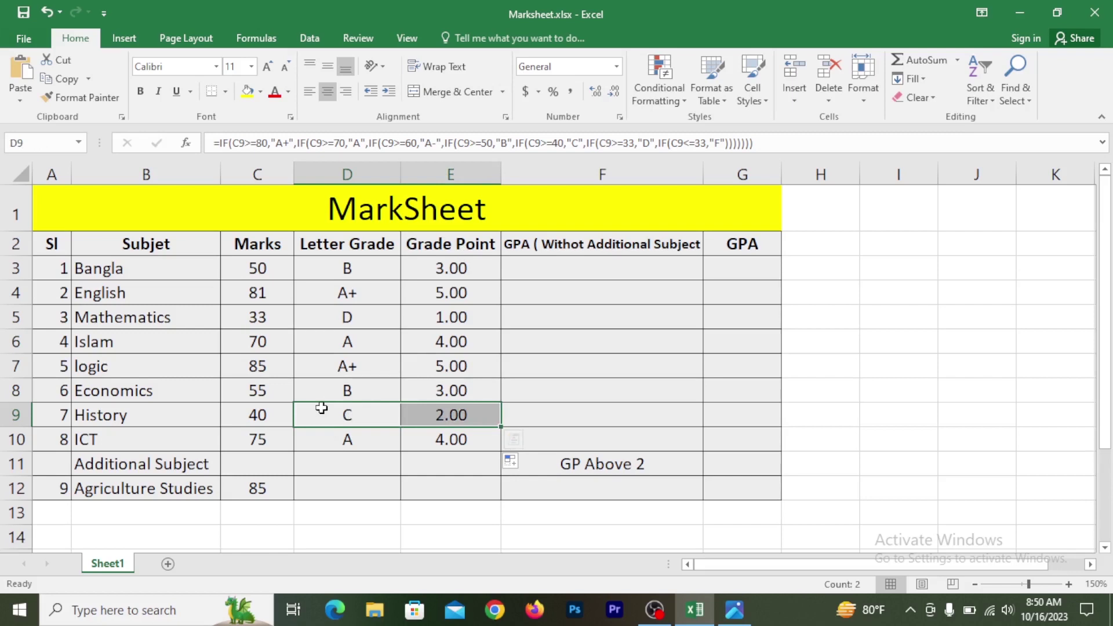
{"action": "key", "text": "ctrl+c"}
{"action": "left_click", "coordinate": [370, 496]}
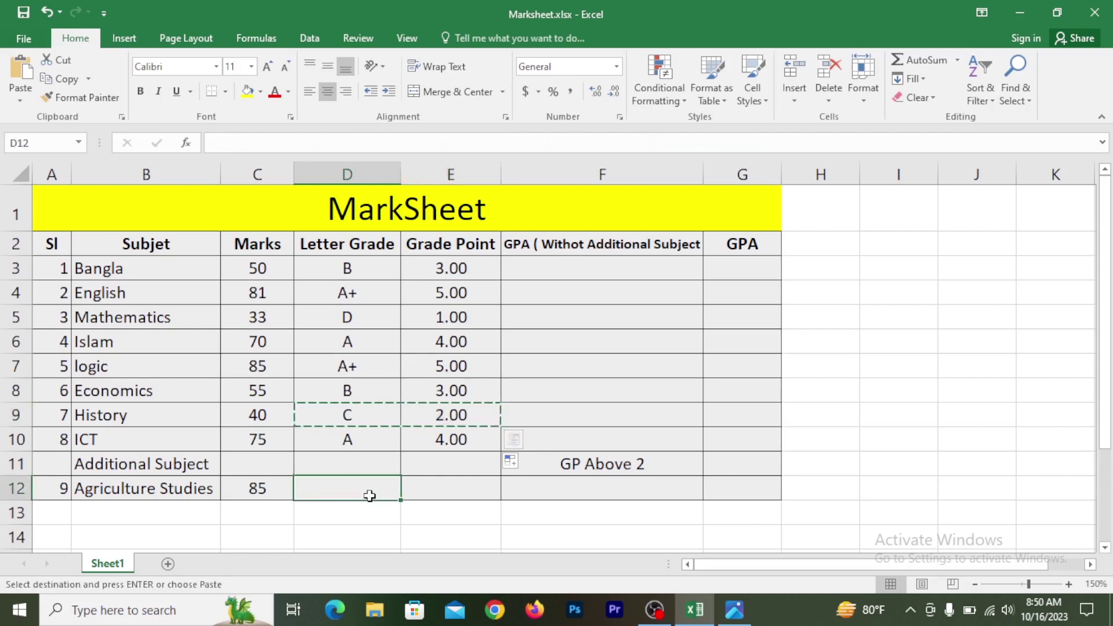
{"action": "left_click_drag", "start_coordinate": [369, 496], "coordinate": [442, 495]}
{"action": "key", "text": "ctrl+v"}
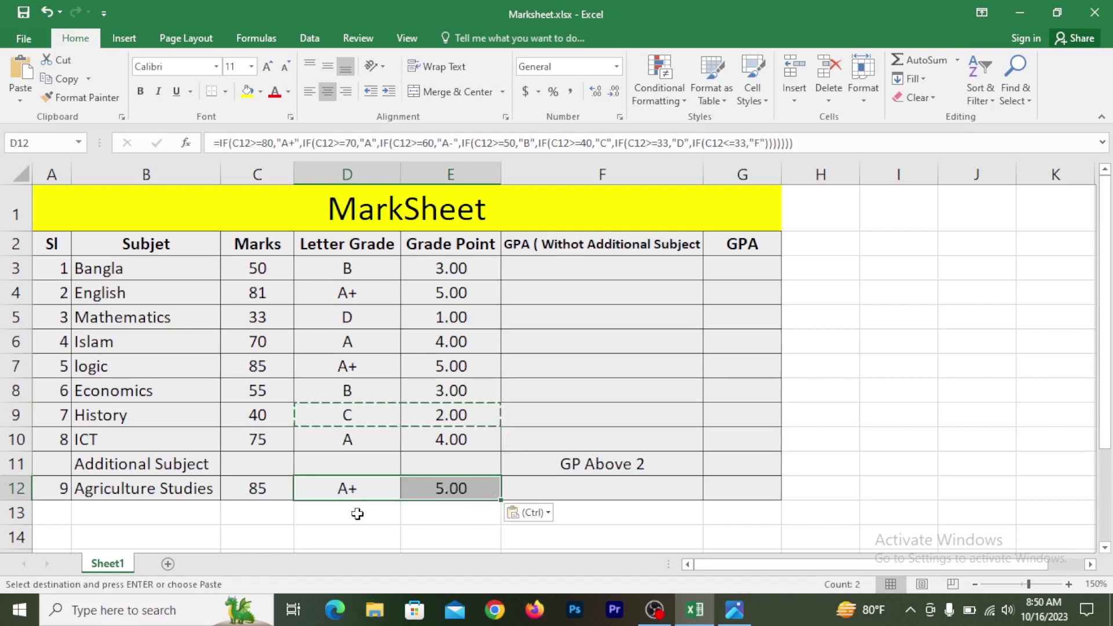
{"action": "left_click", "coordinate": [341, 488]}
{"action": "left_click", "coordinate": [447, 488]}
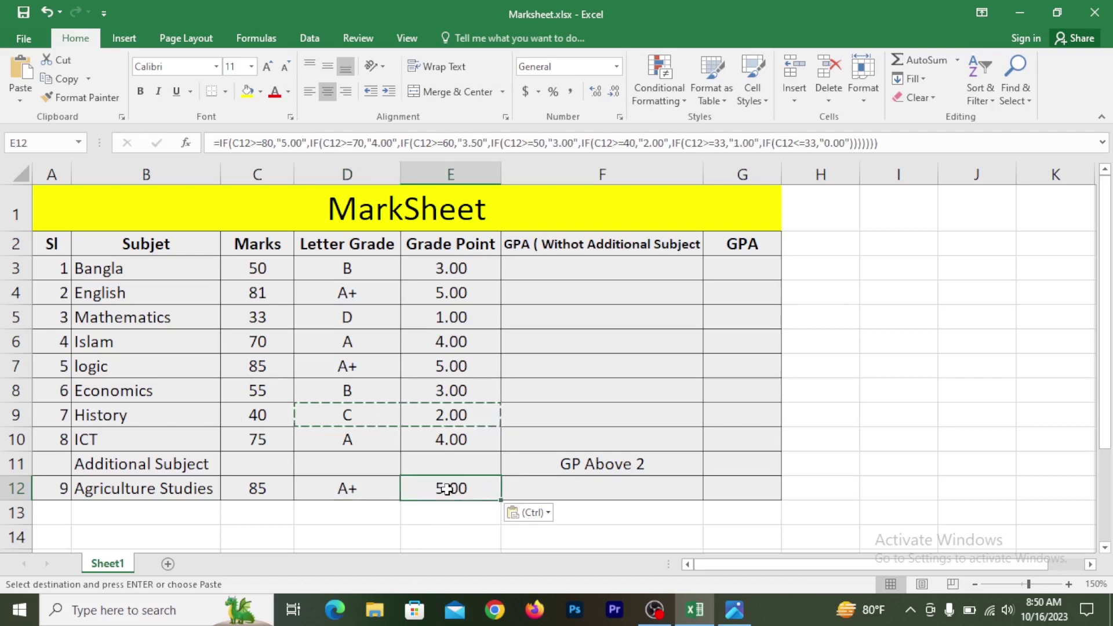
Test the Agriculture Studies mark with 70, restore it to 85, and review Bangla's formulas
{"action": "left_click", "coordinate": [272, 486]}
{"action": "key", "text": "Escape"}
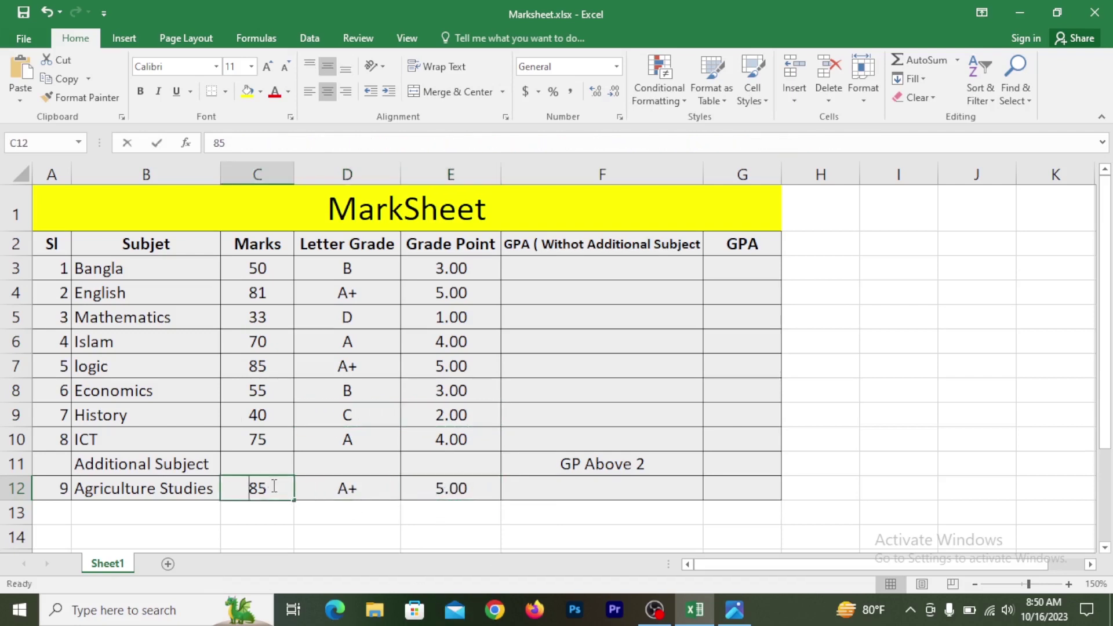
{"action": "type", "text": "8"}
{"action": "key", "text": "BackSpace"}
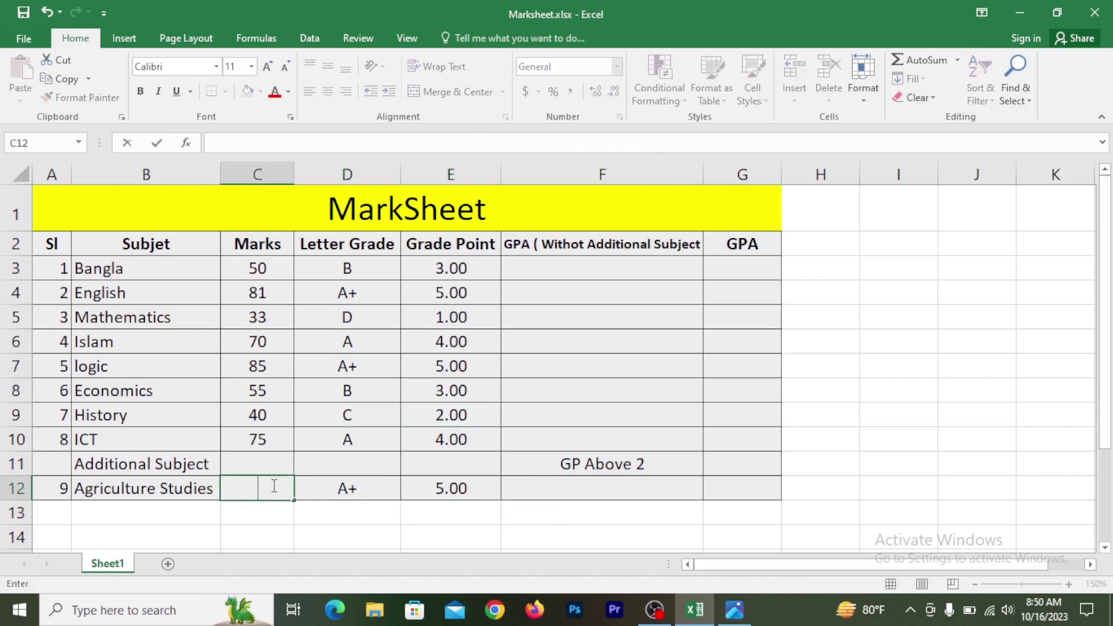
{"action": "type", "text": "70"}
{"action": "key", "text": "Return"}
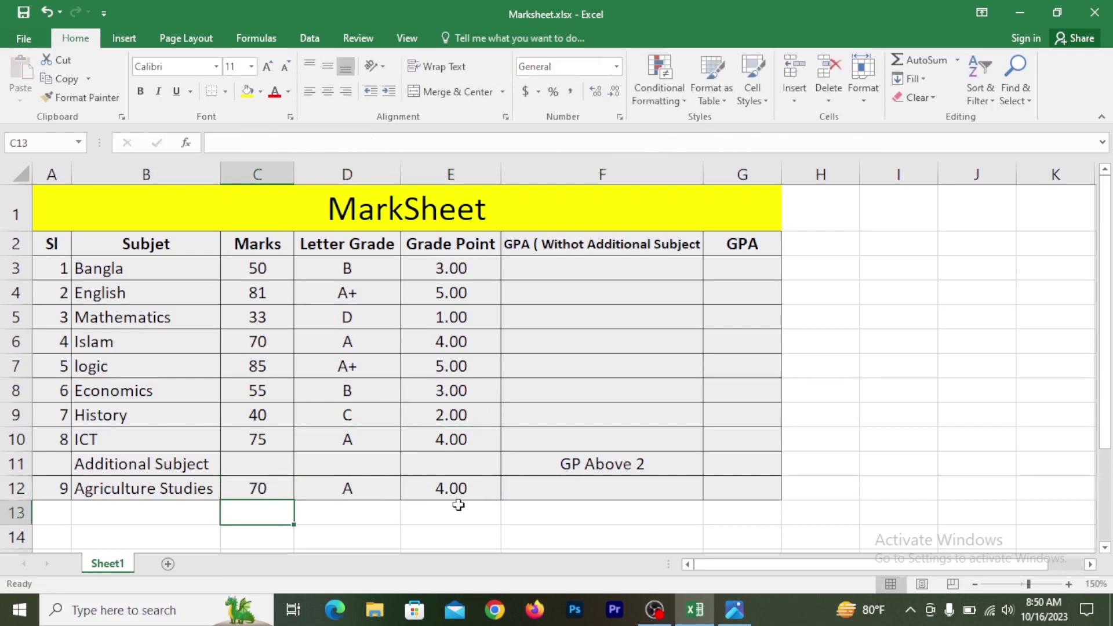
{"action": "left_click", "coordinate": [257, 489]}
{"action": "type", "text": "85"}
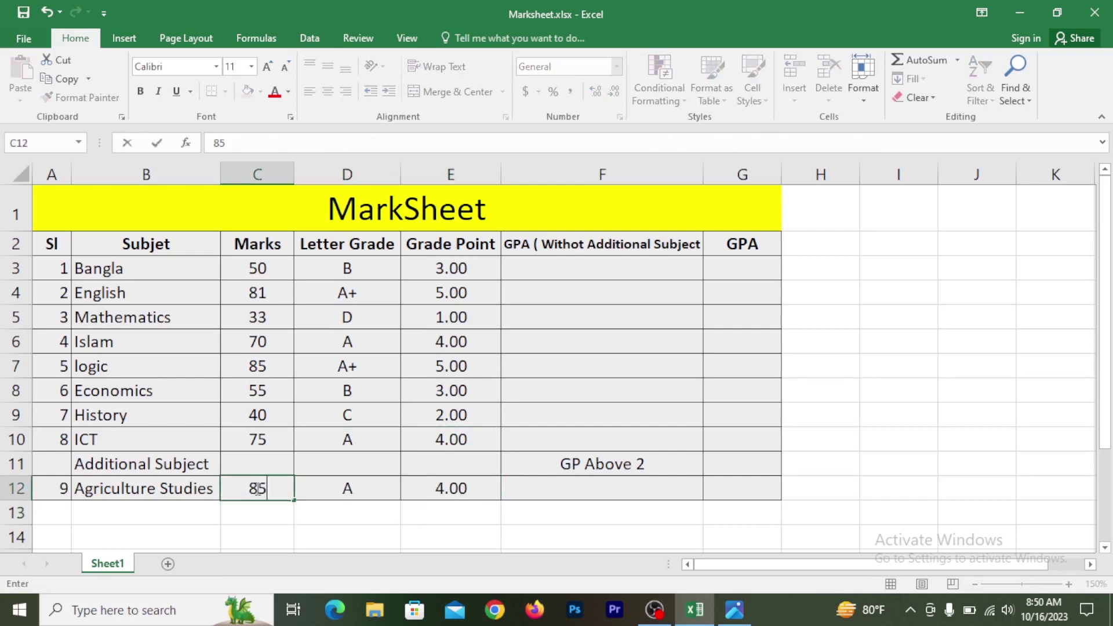
{"action": "key", "text": "Return"}
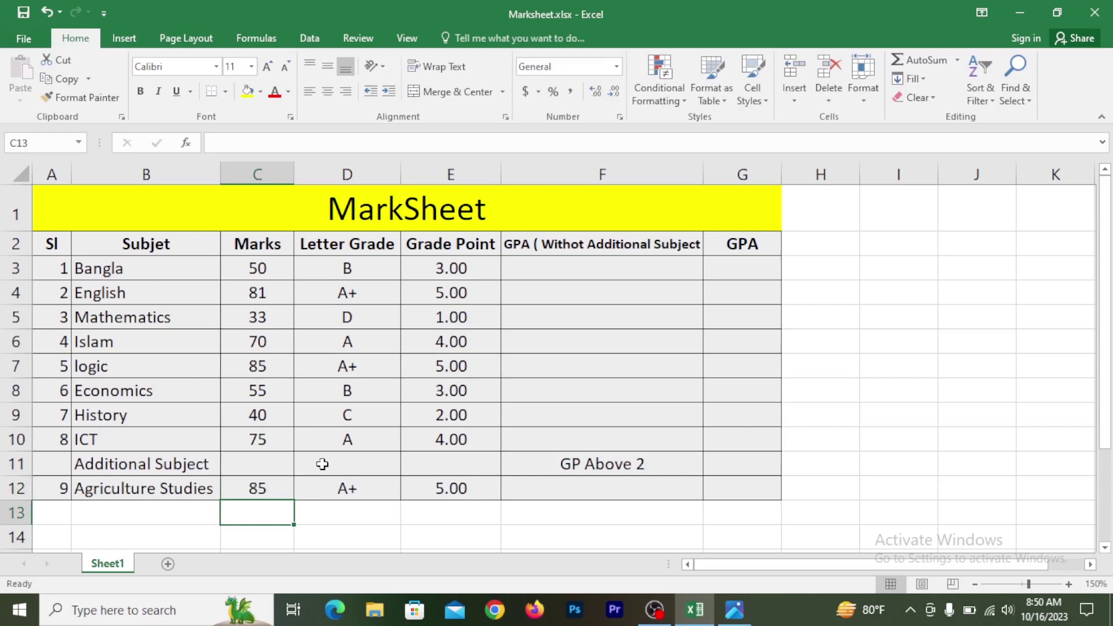
{"action": "left_click", "coordinate": [353, 269]}
{"action": "left_click", "coordinate": [439, 262]}
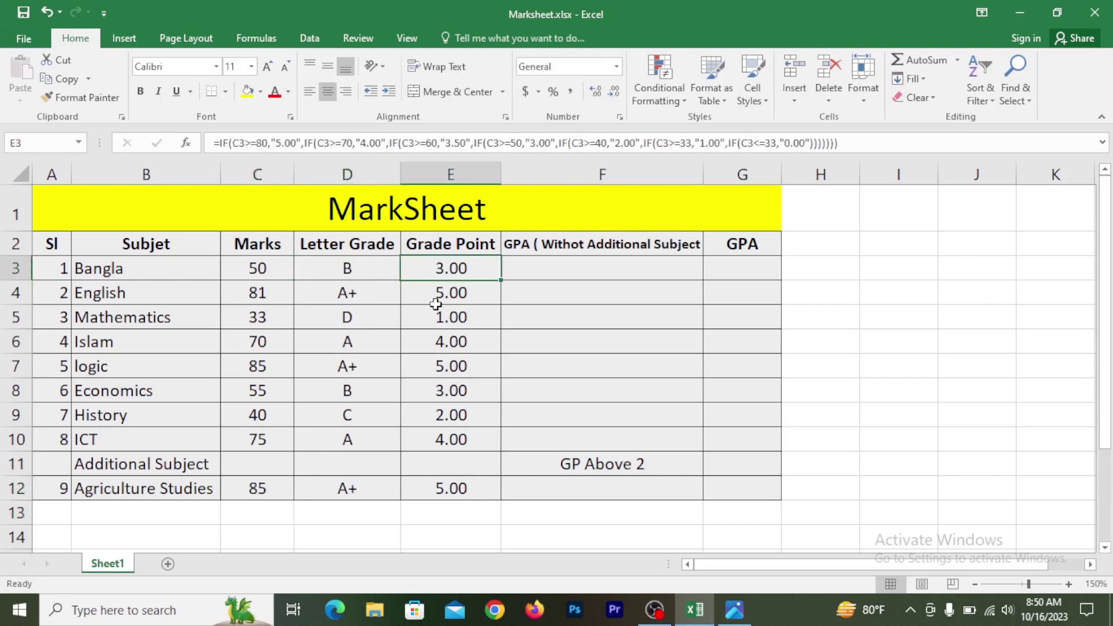
{"action": "left_click", "coordinate": [370, 259]}
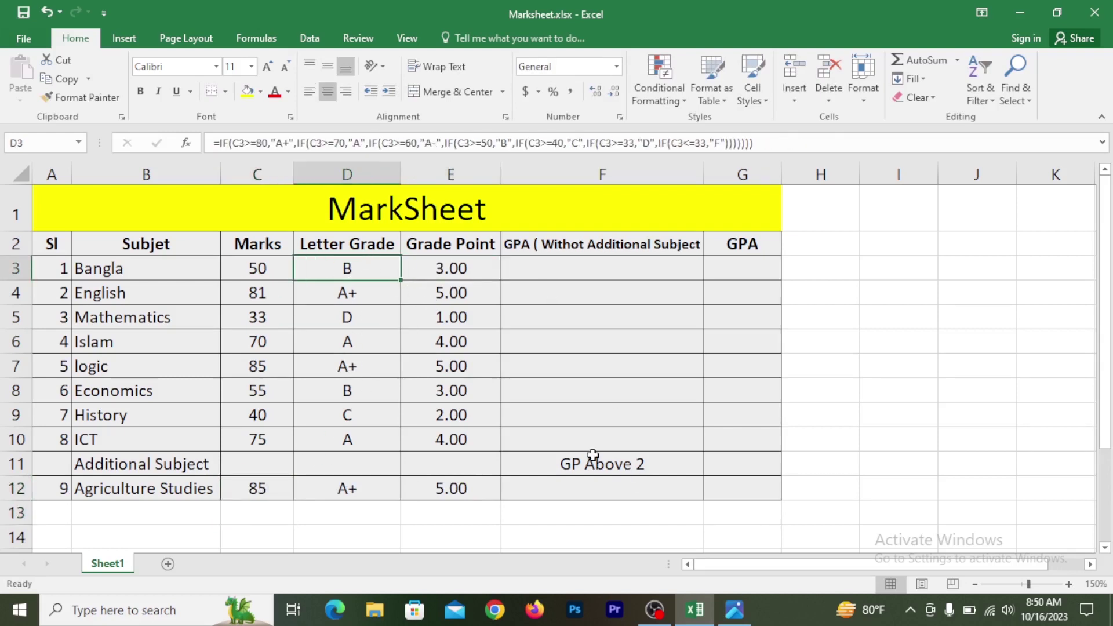
Start the GPA formula in F3 with =( and add grade points E3 through E7
{"action": "left_click", "coordinate": [513, 240]}
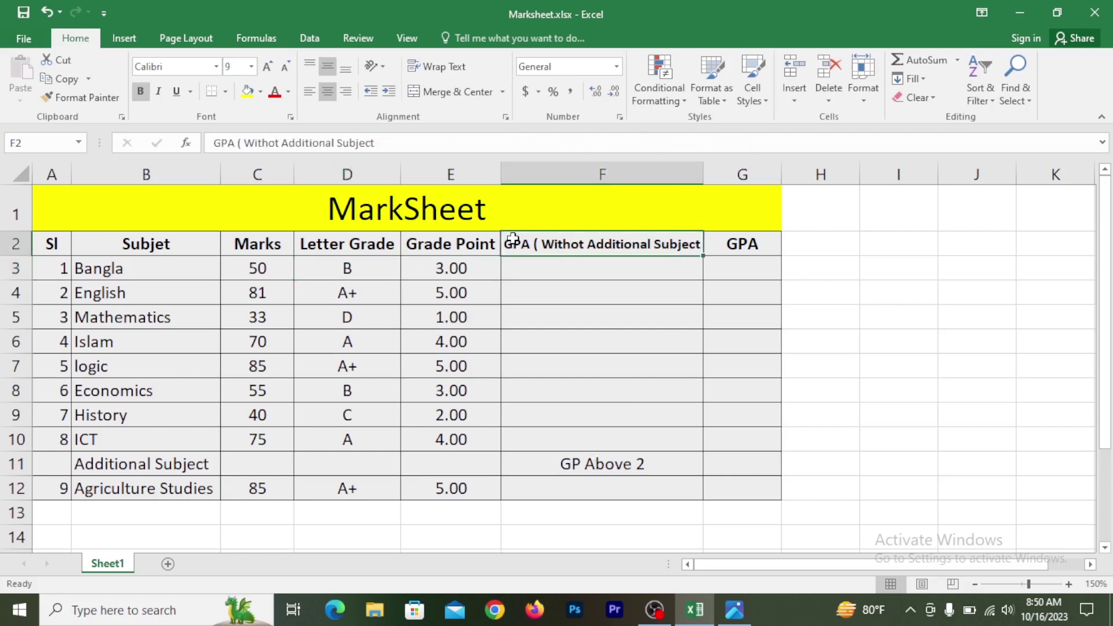
{"action": "left_click", "coordinate": [571, 272]}
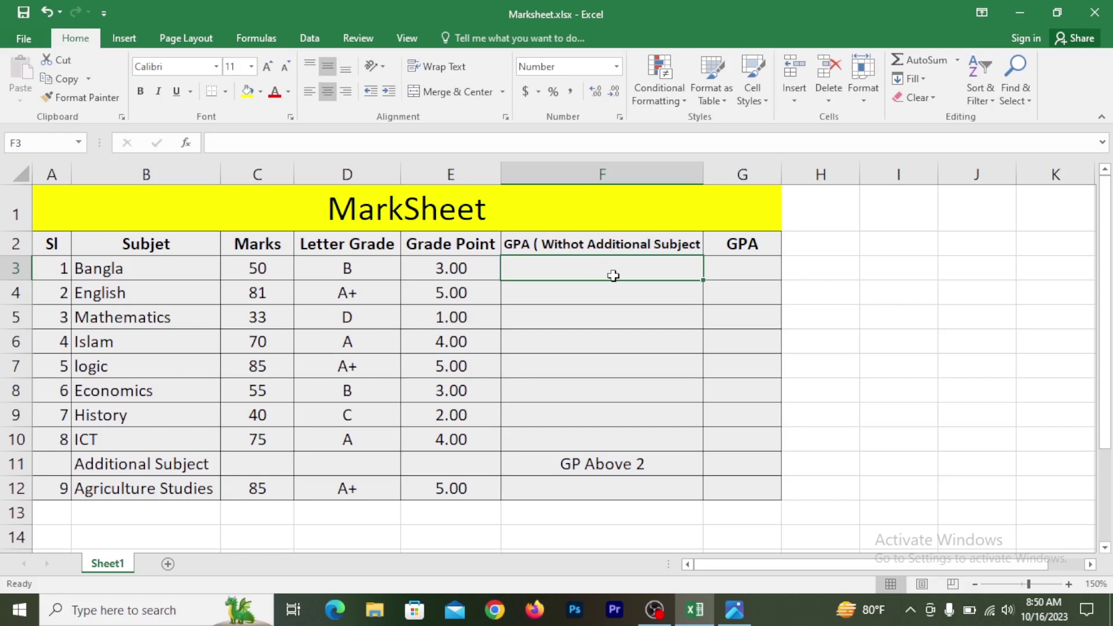
{"action": "type", "text": "0"}
{"action": "key", "text": "BackSpace"}
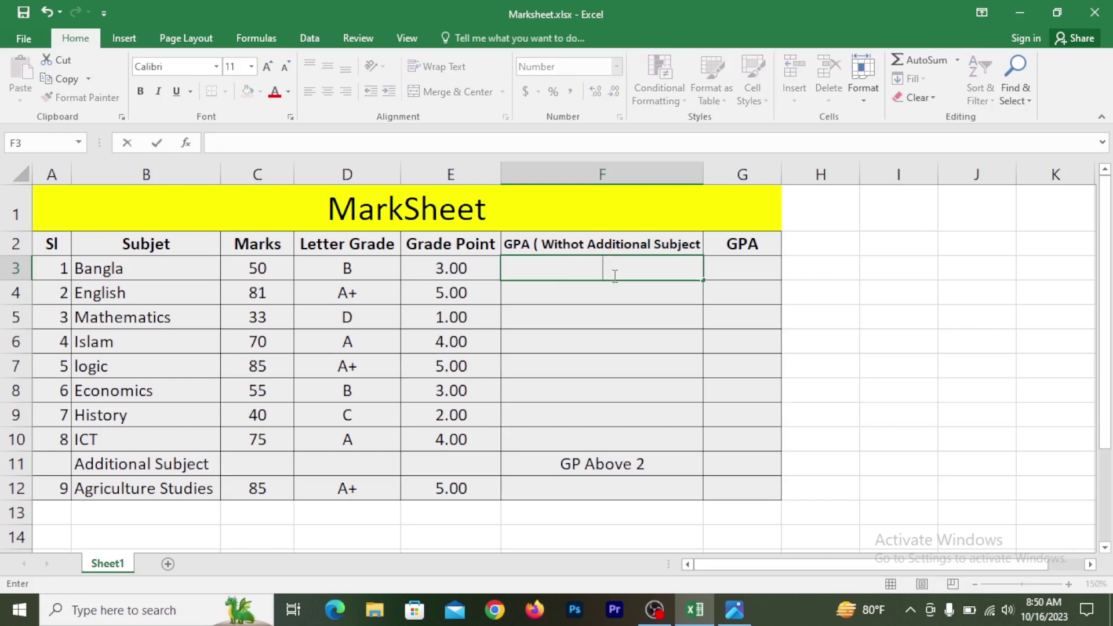
{"action": "type", "text": "="}
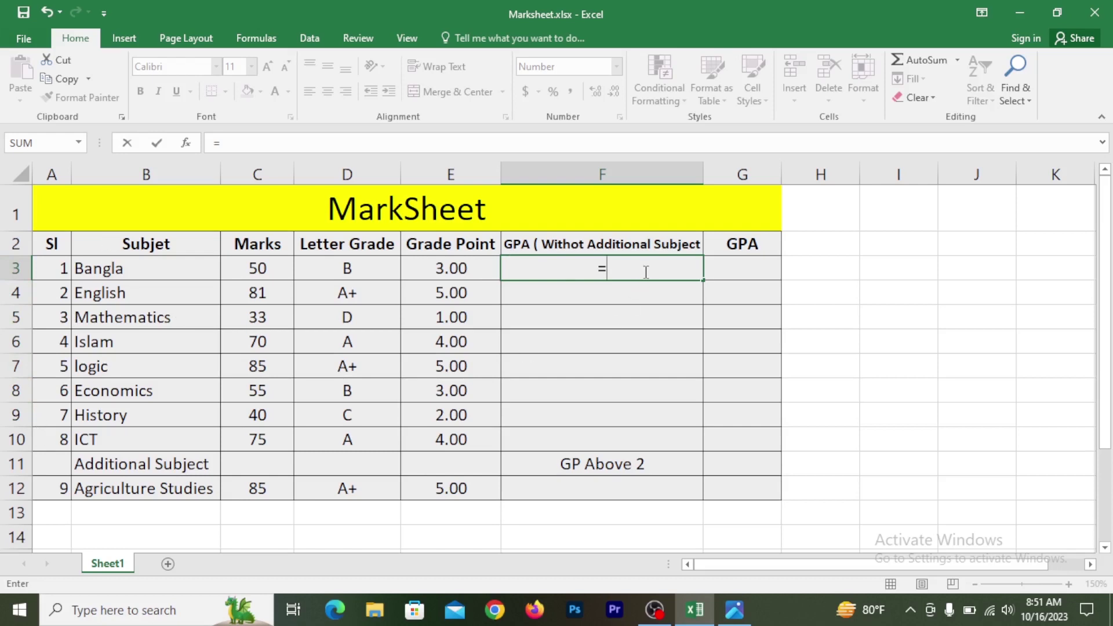
{"action": "type", "text": "("}
{"action": "left_click", "coordinate": [445, 265]}
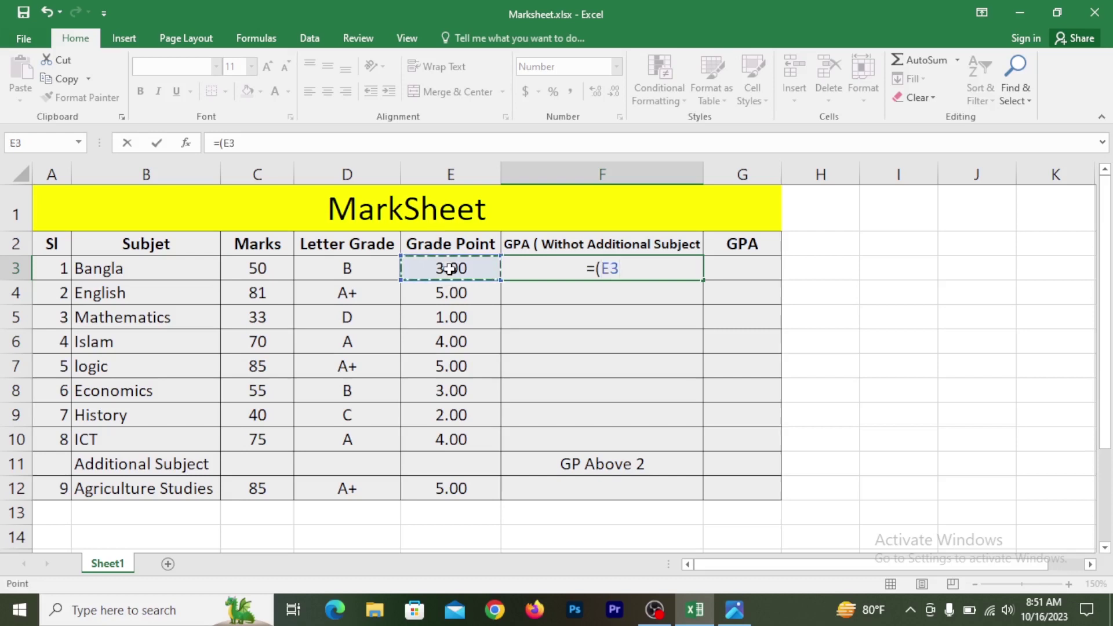
{"action": "type", "text": "+"}
{"action": "left_click", "coordinate": [455, 293]}
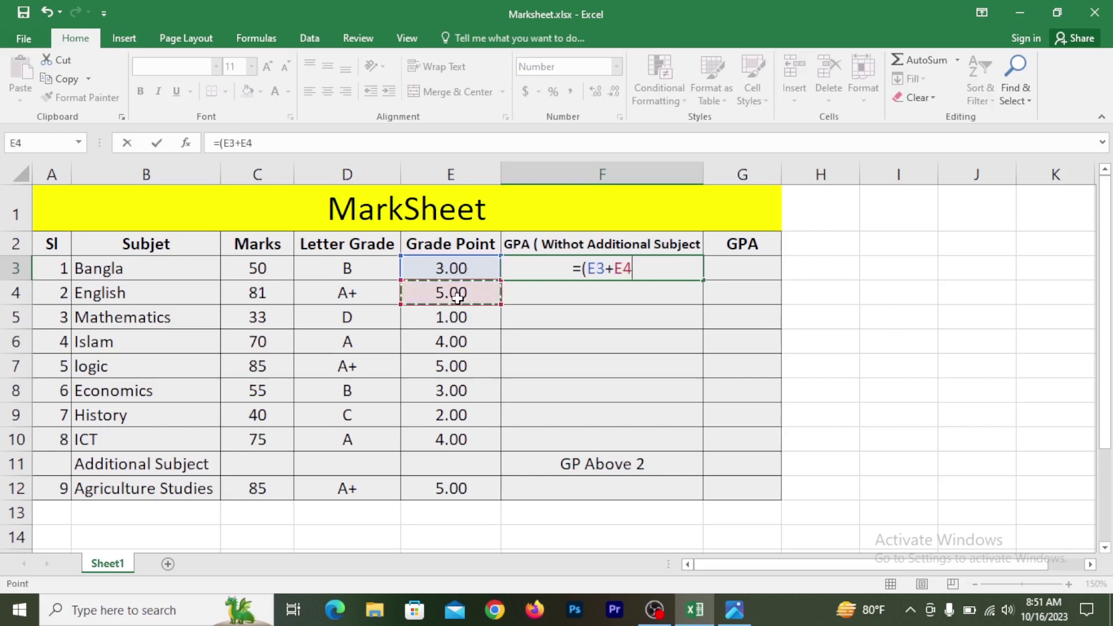
{"action": "type", "text": "+"}
{"action": "left_click", "coordinate": [456, 317]}
{"action": "type", "text": "+"}
{"action": "left_click", "coordinate": [455, 341]}
{"action": "type", "text": "+"}
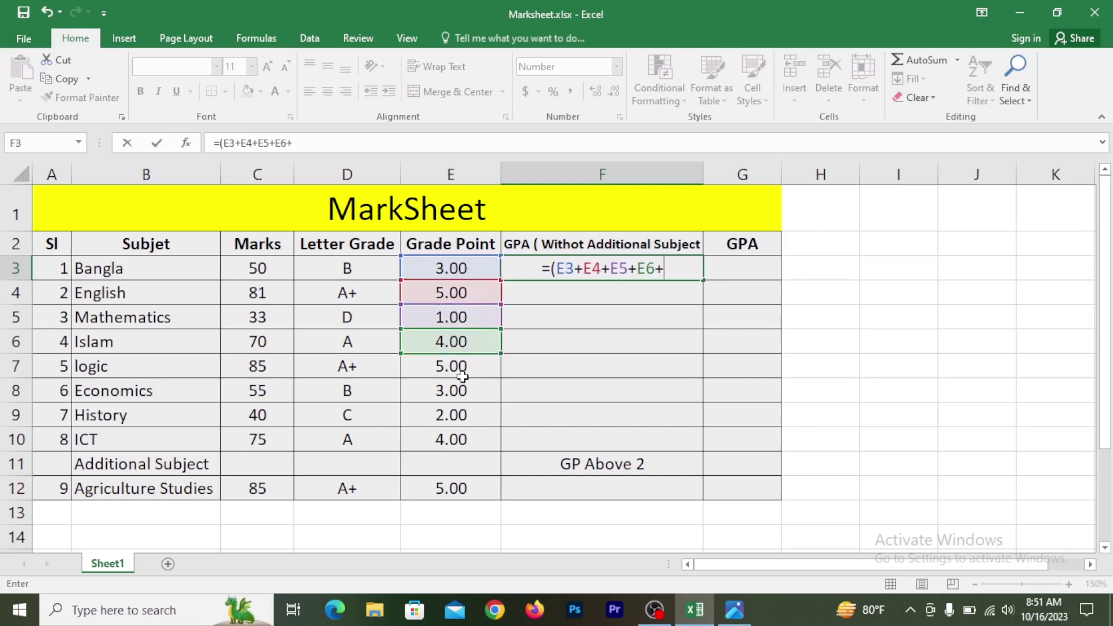
{"action": "left_click", "coordinate": [466, 367]}
Add E8, E9 and E10, close with )/8, and commit F3's average formula
{"action": "type", "text": "+"}
{"action": "left_click", "coordinate": [454, 391]}
{"action": "type", "text": "+"}
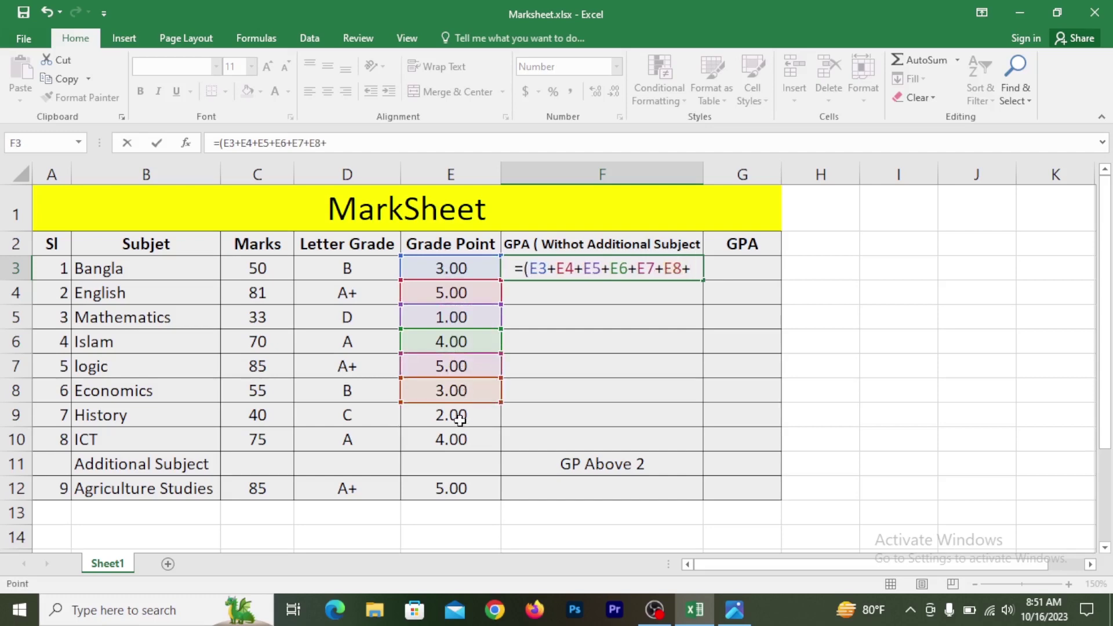
{"action": "left_click", "coordinate": [457, 418]}
{"action": "type", "text": "+"}
{"action": "left_click", "coordinate": [455, 440]}
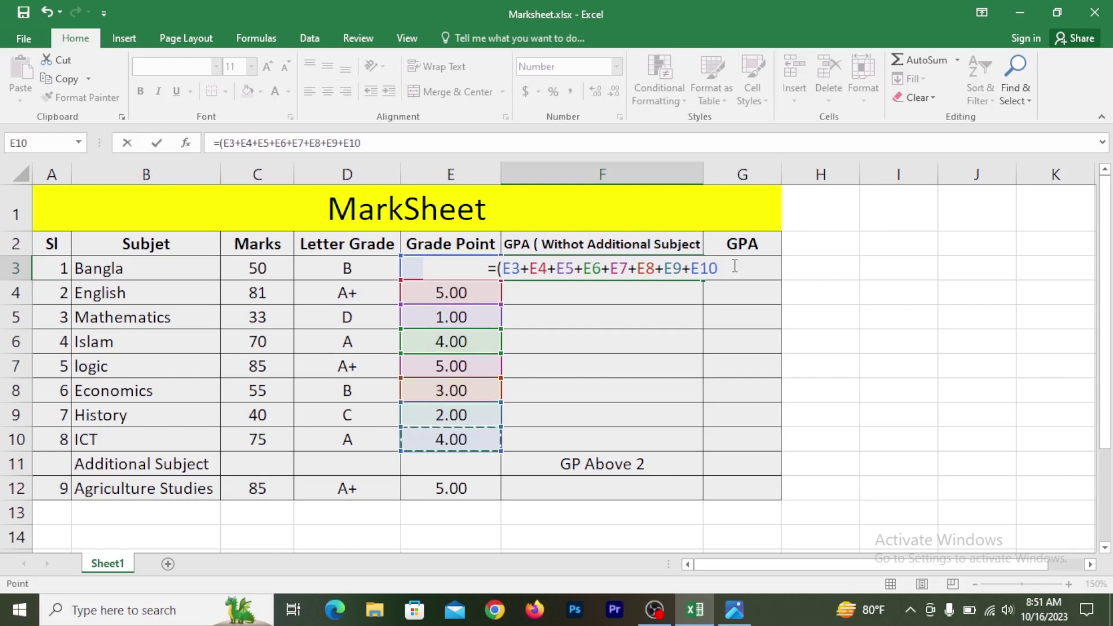
{"action": "type", "text": ")"}
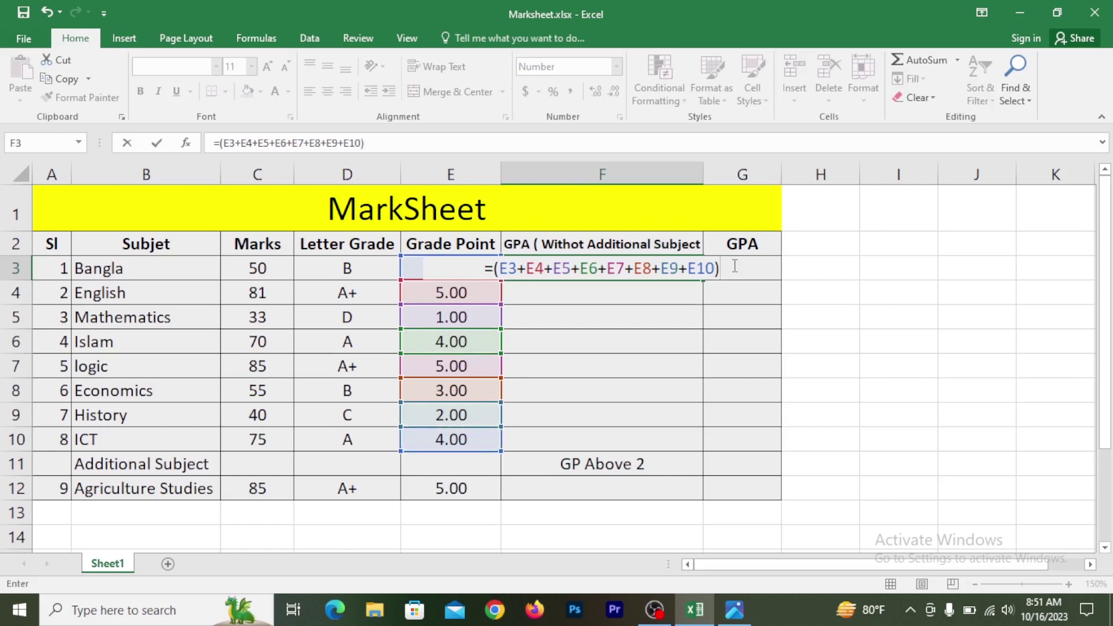
{"action": "type", "text": "/"}
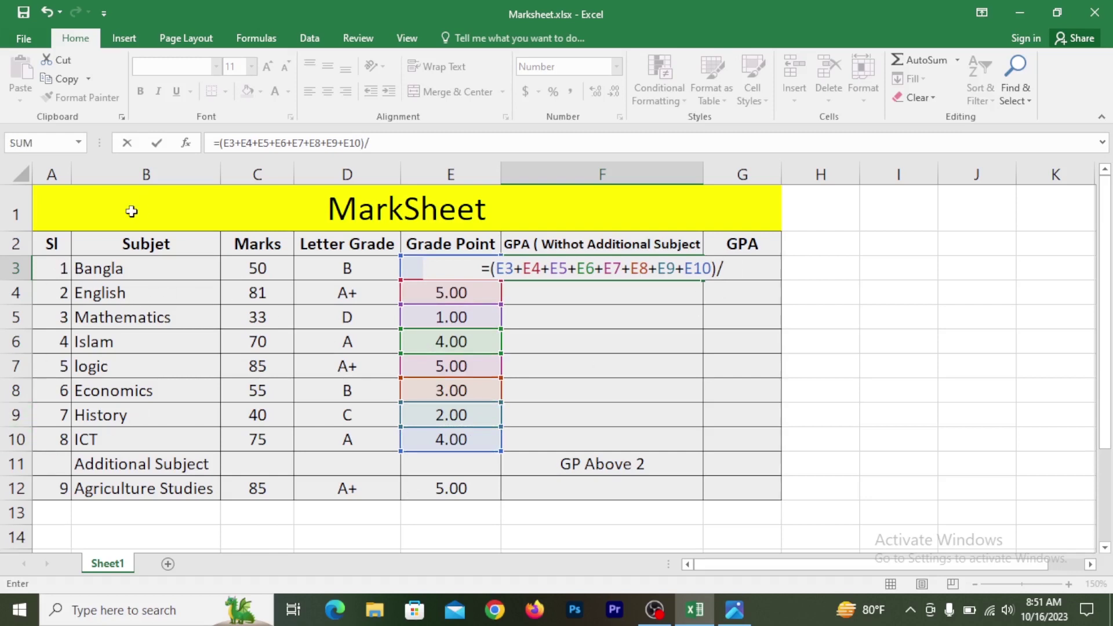
{"action": "type", "text": "8"}
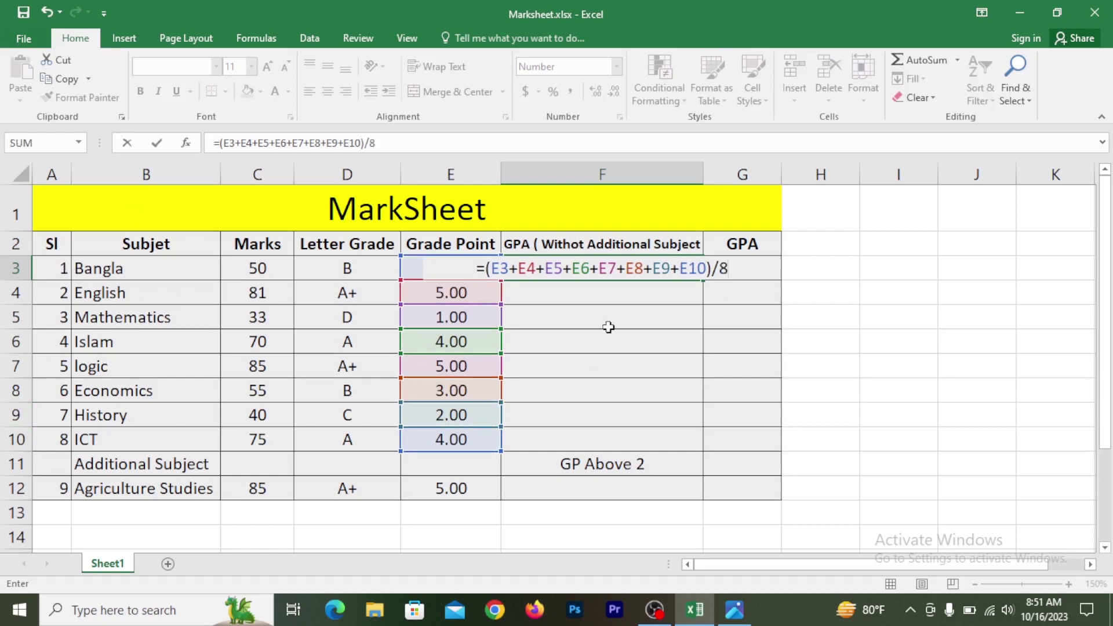
{"action": "key", "text": "Return"}
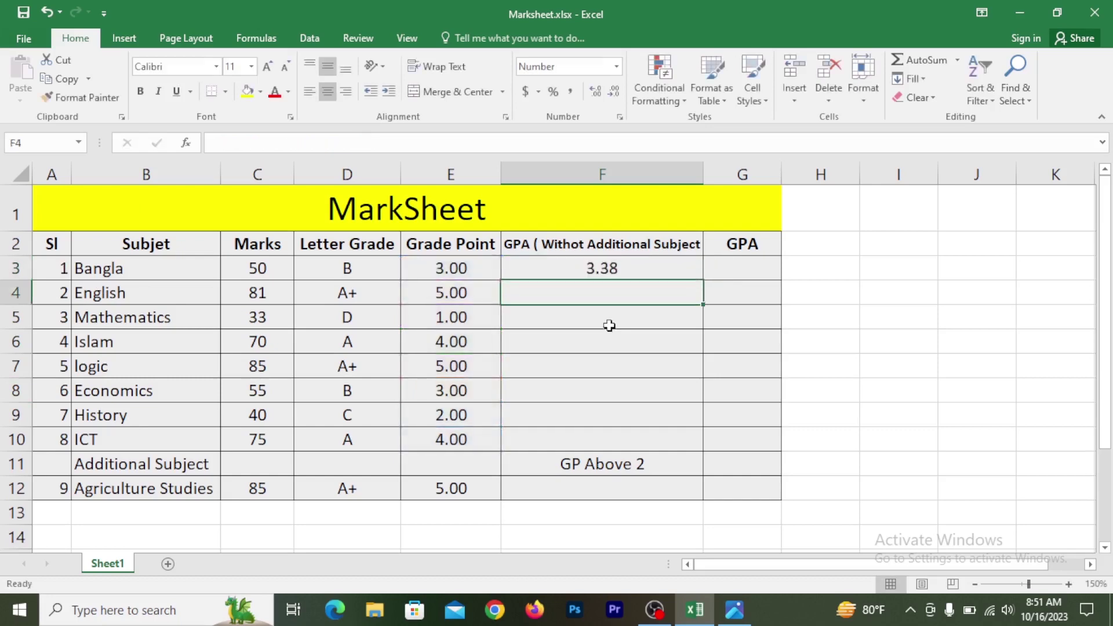
{"action": "left_click", "coordinate": [633, 261]}
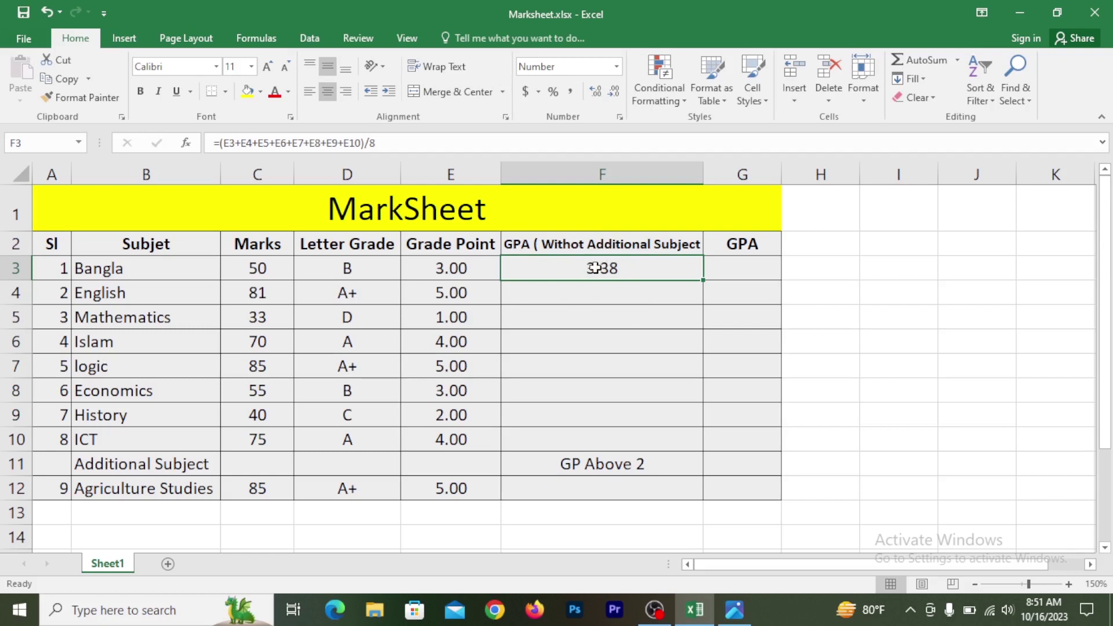
{"action": "left_click", "coordinate": [577, 464]}
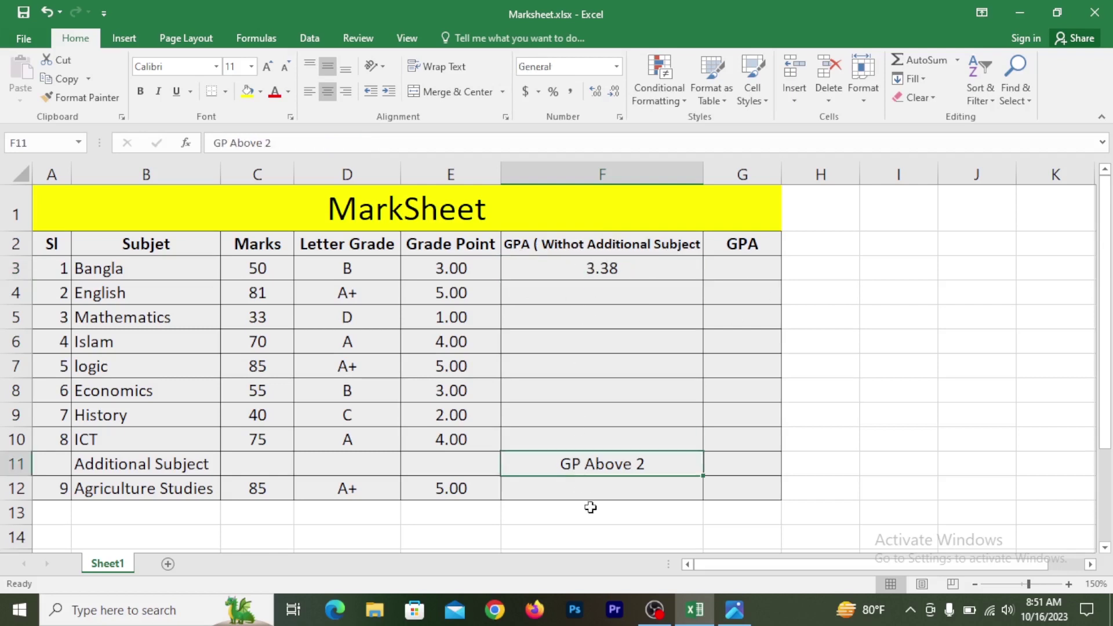
{"action": "left_click", "coordinate": [591, 494]}
{"action": "left_click", "coordinate": [595, 464]}
{"action": "left_click", "coordinate": [582, 500]}
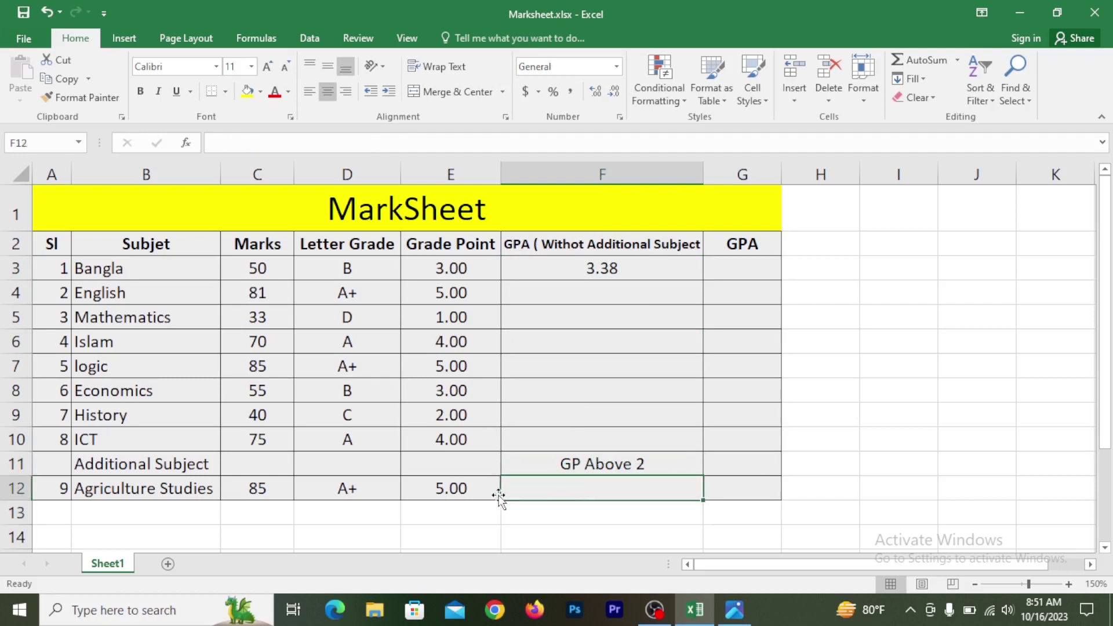
{"action": "left_click", "coordinate": [473, 491]}
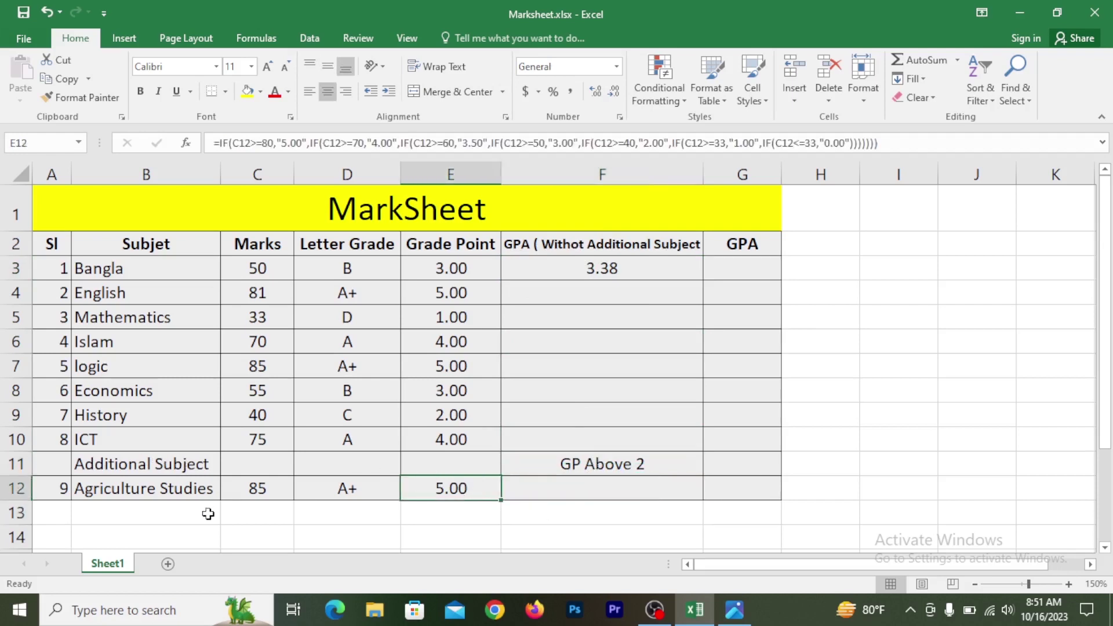
{"action": "left_click", "coordinate": [550, 485]}
{"action": "left_click", "coordinate": [498, 493]}
{"action": "left_click", "coordinate": [583, 486]}
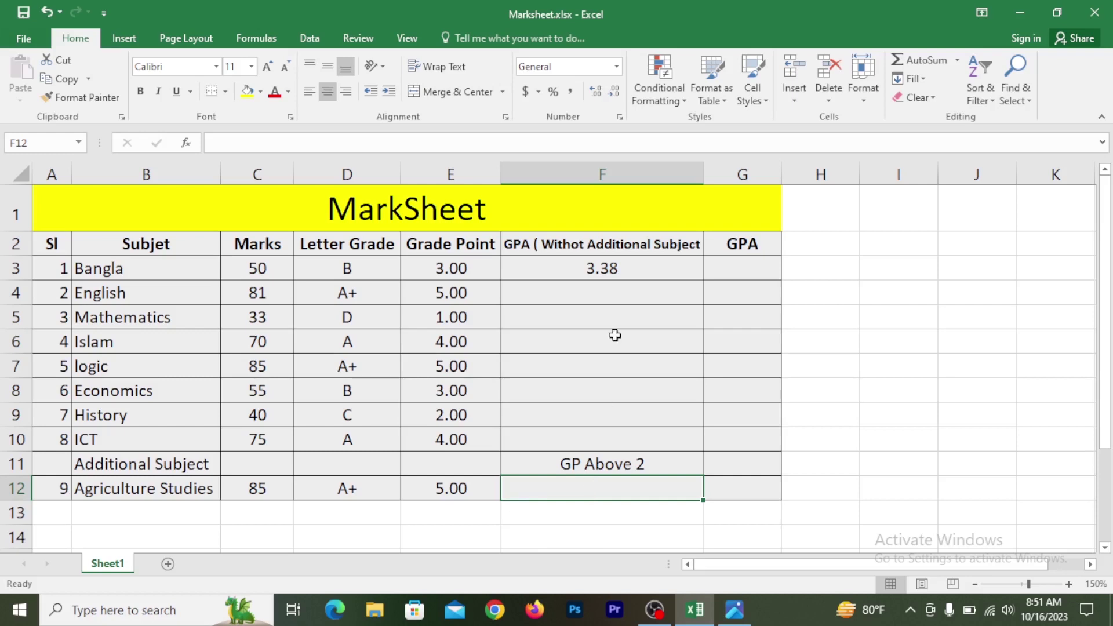
{"action": "left_click_drag", "start_coordinate": [746, 270], "coordinate": [754, 475]}
{"action": "left_click", "coordinate": [601, 490]}
Enter =IF(E12>2,E12-2,0) in F12 to give grade points above 2
{"action": "type", "text": "=if"}
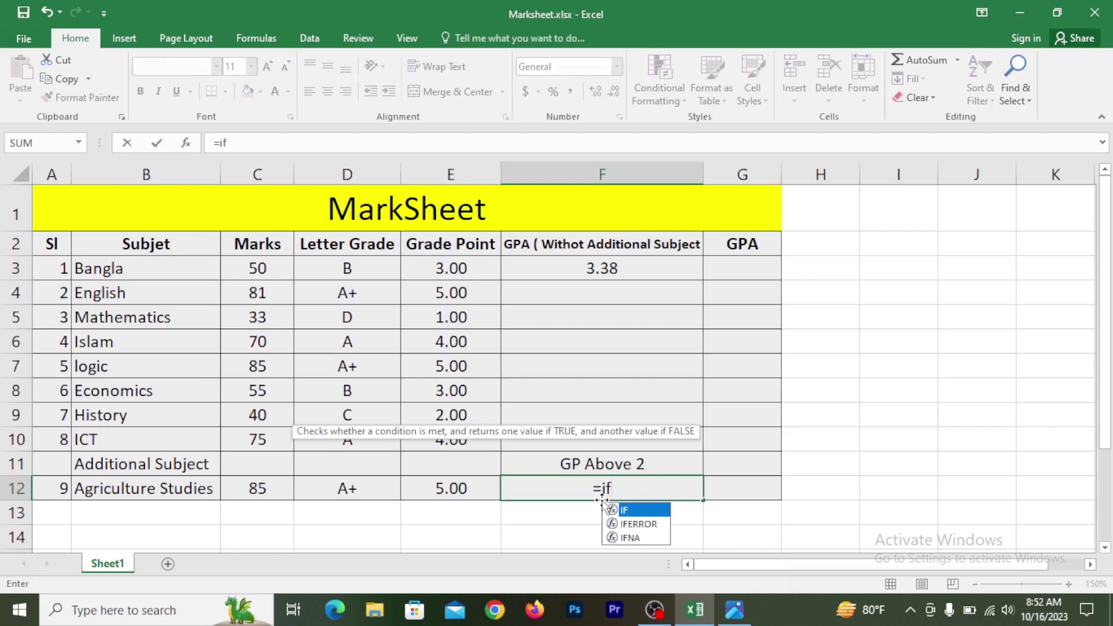
{"action": "type", "text": "("}
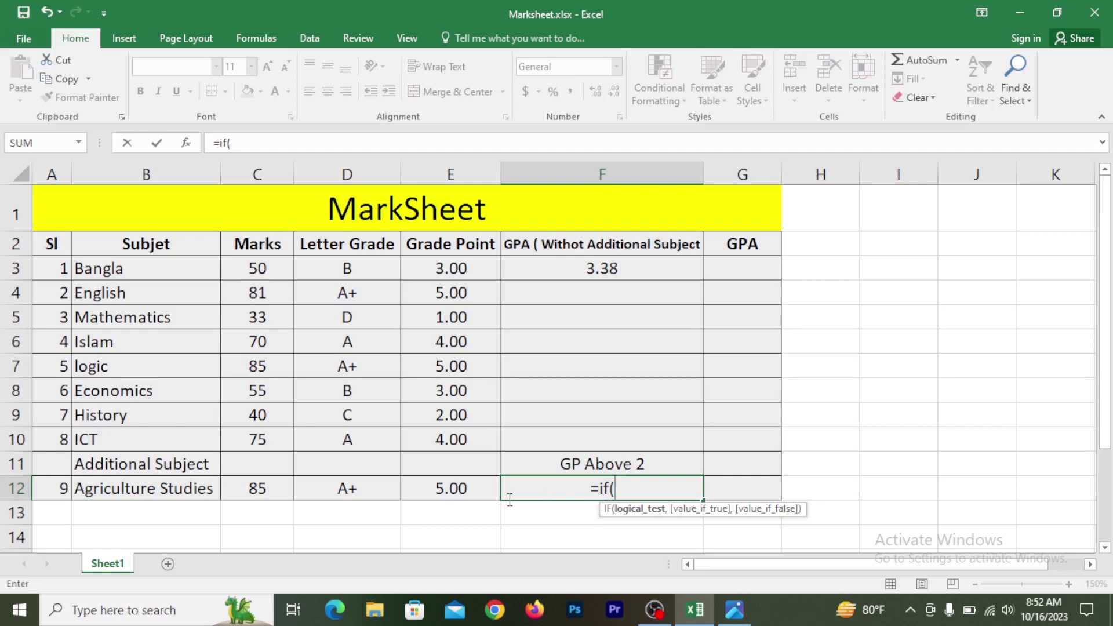
{"action": "left_click", "coordinate": [432, 493]}
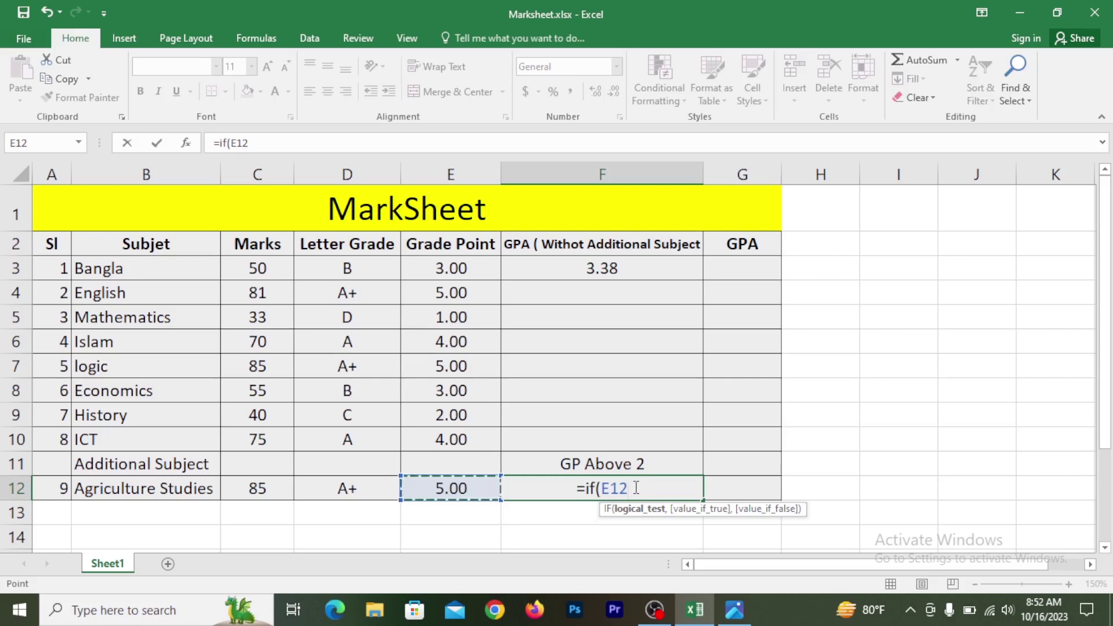
{"action": "type", "text": ">"}
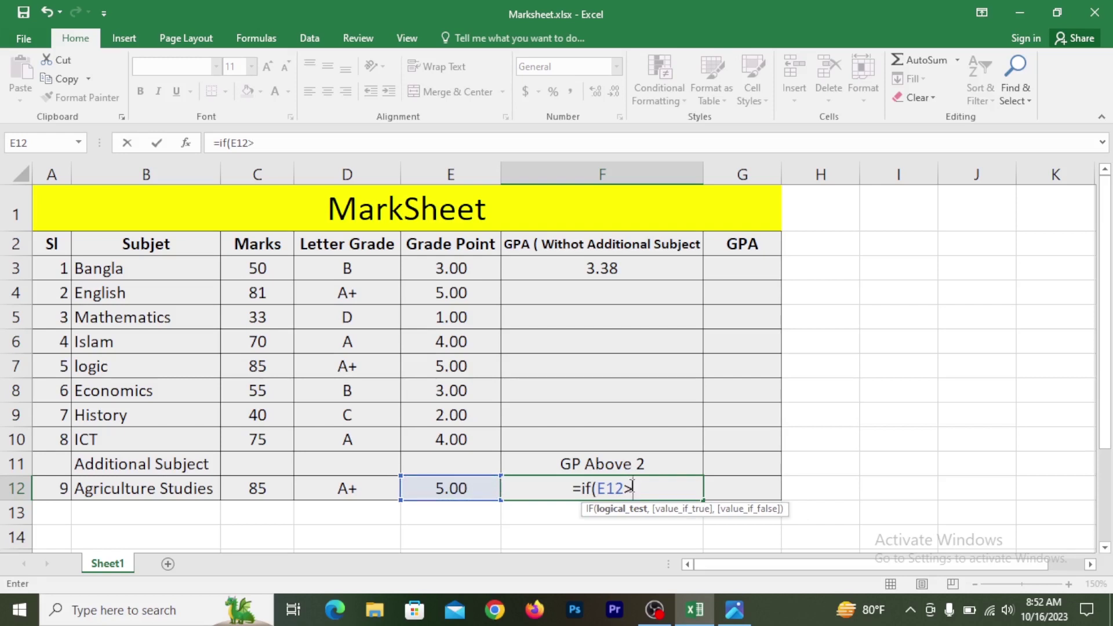
{"action": "type", "text": "2.00"}
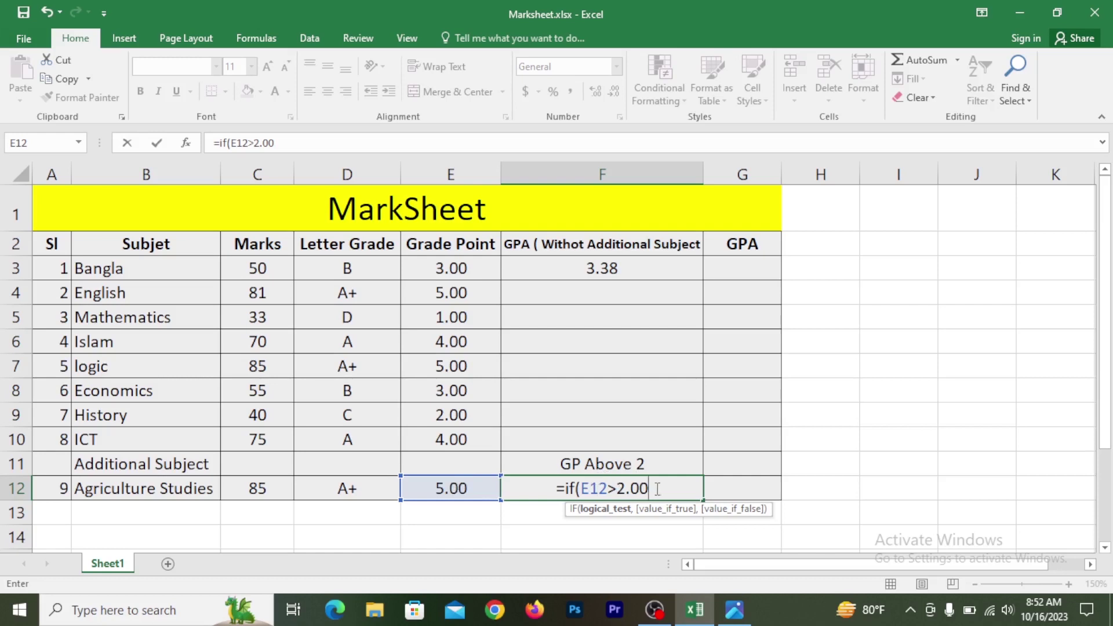
{"action": "type", "text": ","}
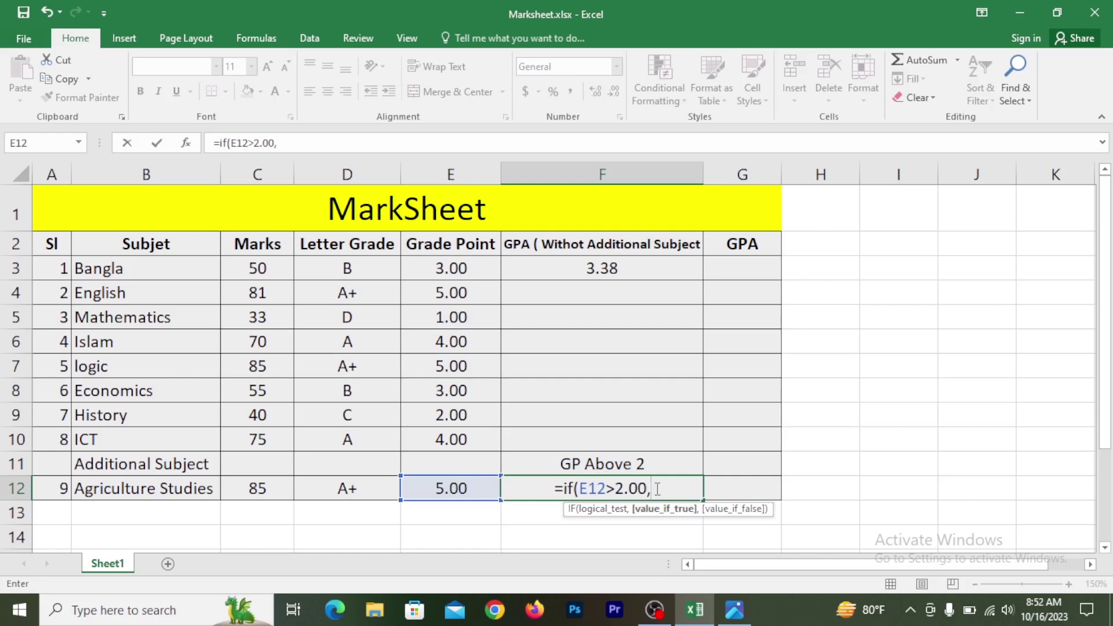
{"action": "left_click", "coordinate": [448, 489]}
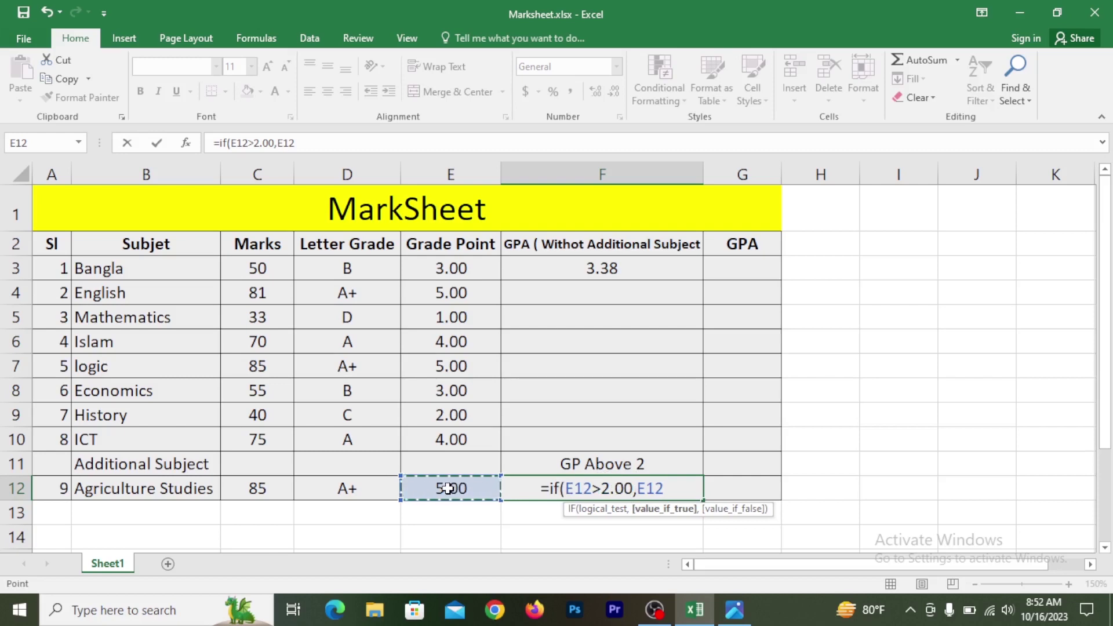
{"action": "type", "text": "-"}
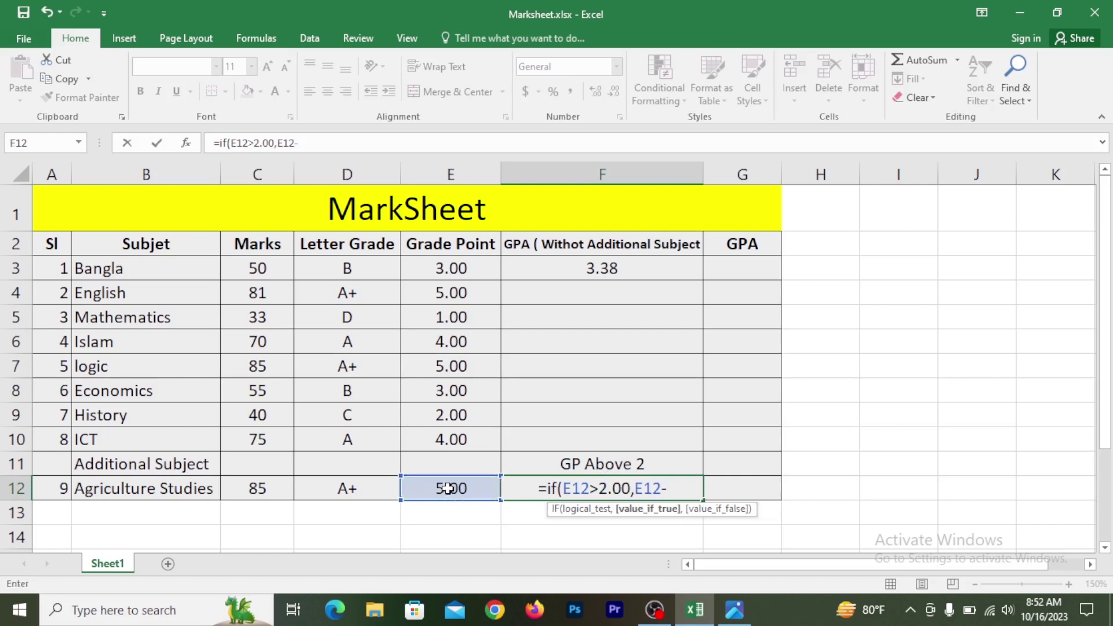
{"action": "type", "text": "2.00"}
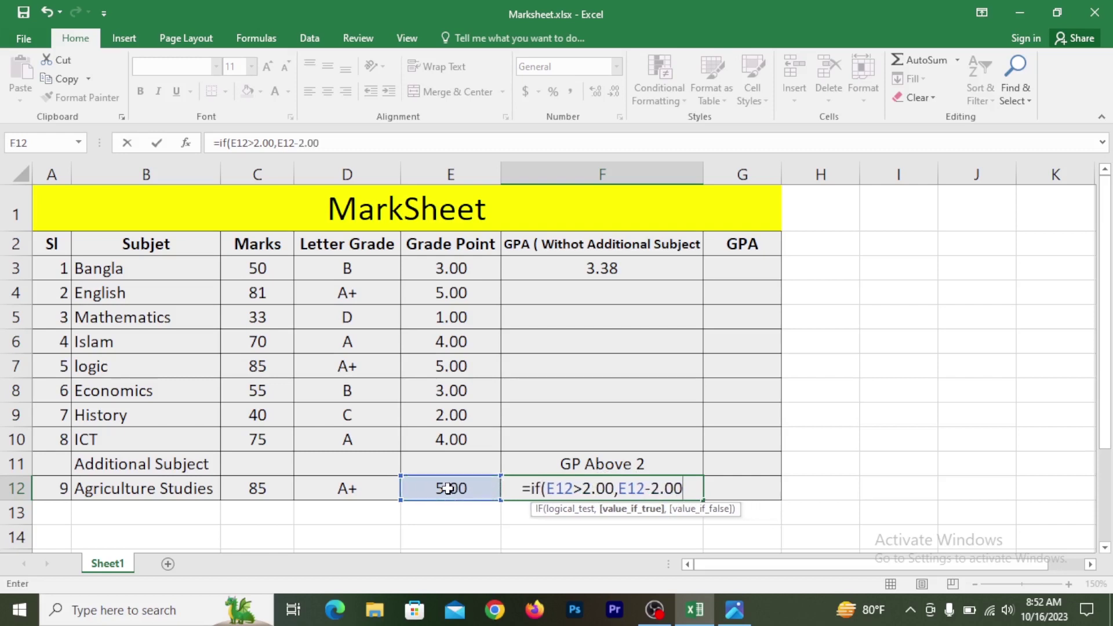
{"action": "type", "text": ","}
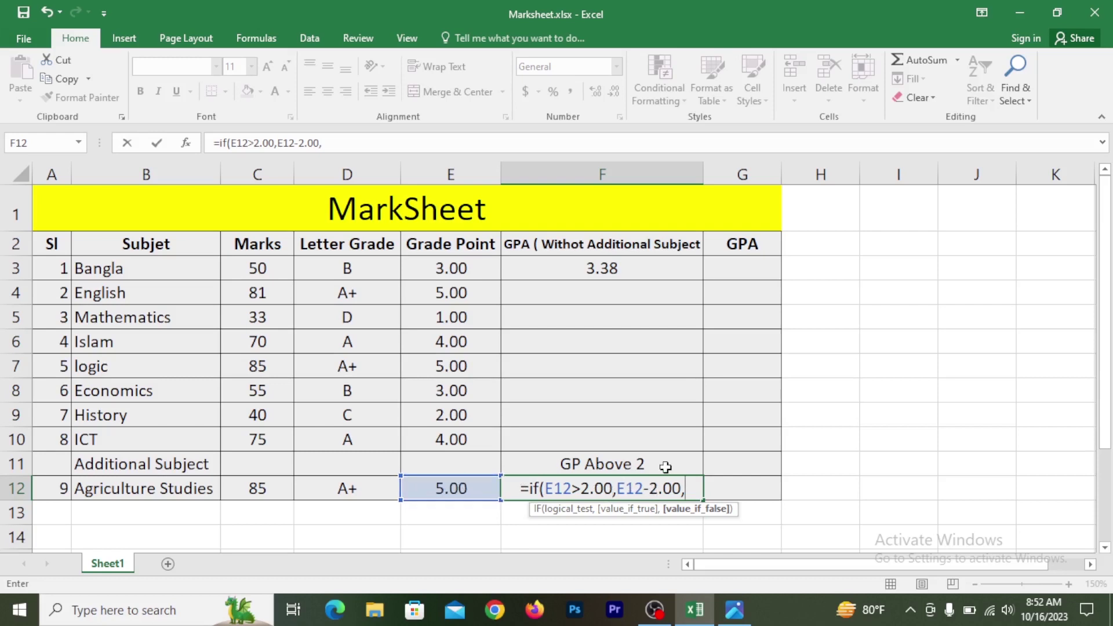
{"action": "type", "text": "0"}
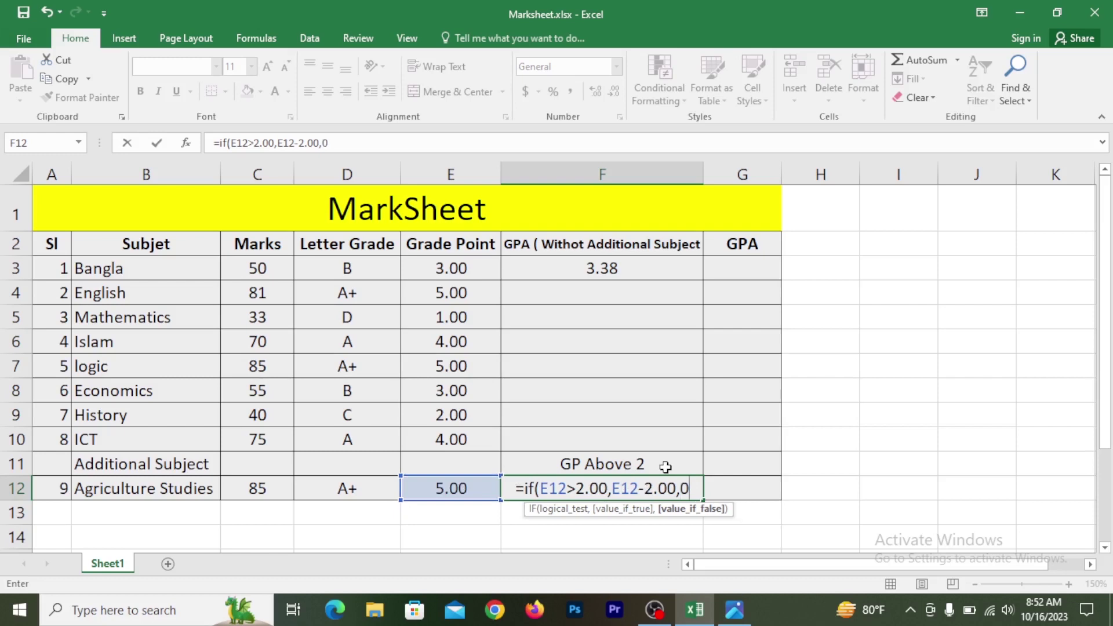
{"action": "type", "text": ".00"}
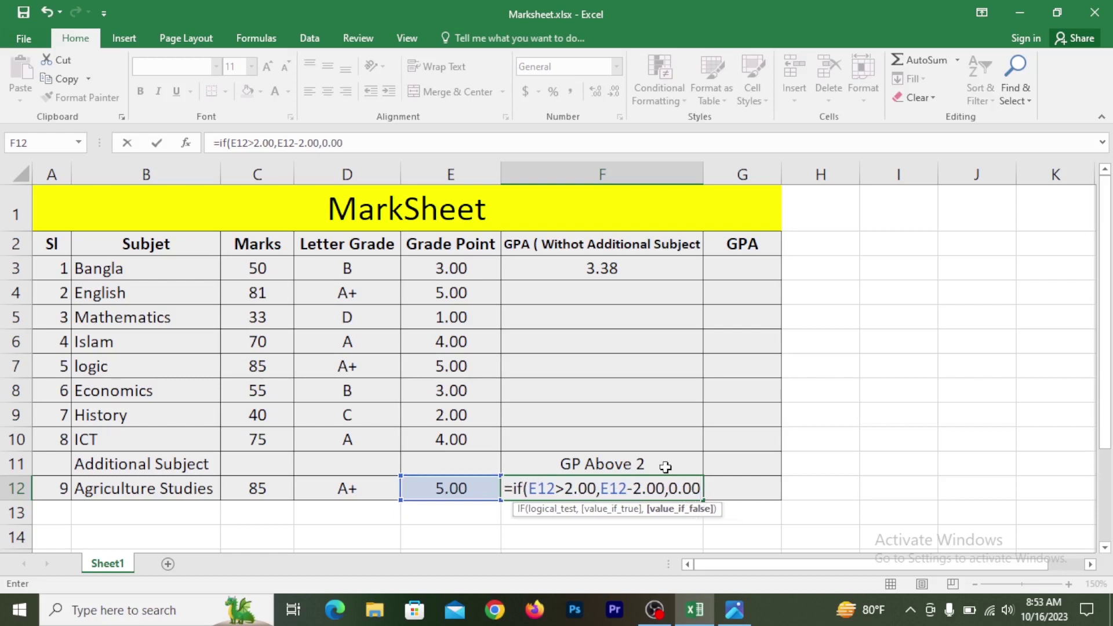
{"action": "type", "text": ")"}
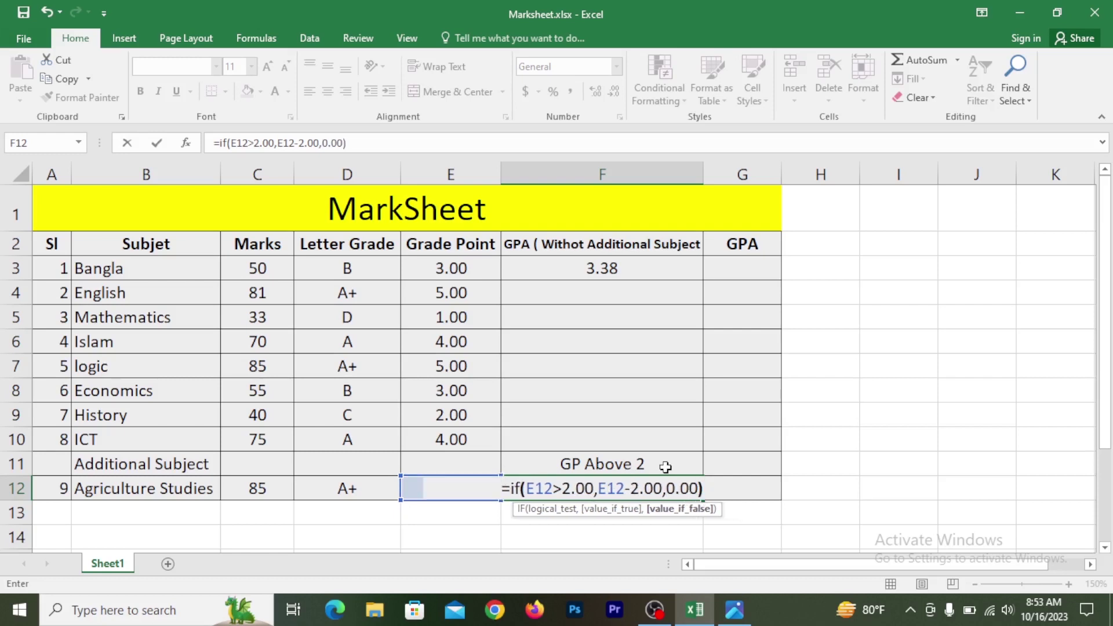
{"action": "left_click", "coordinate": [509, 491]}
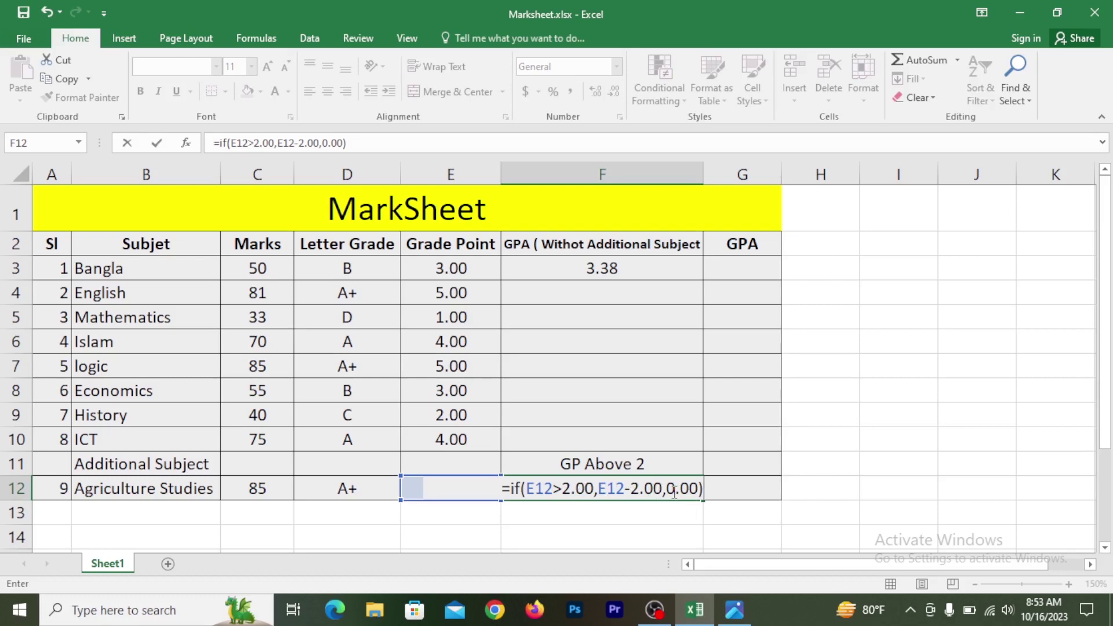
{"action": "key", "text": "Return"}
Review F12's formula, then enter 60 in C12 and check the recalculated grade values
{"action": "left_click", "coordinate": [643, 490]}
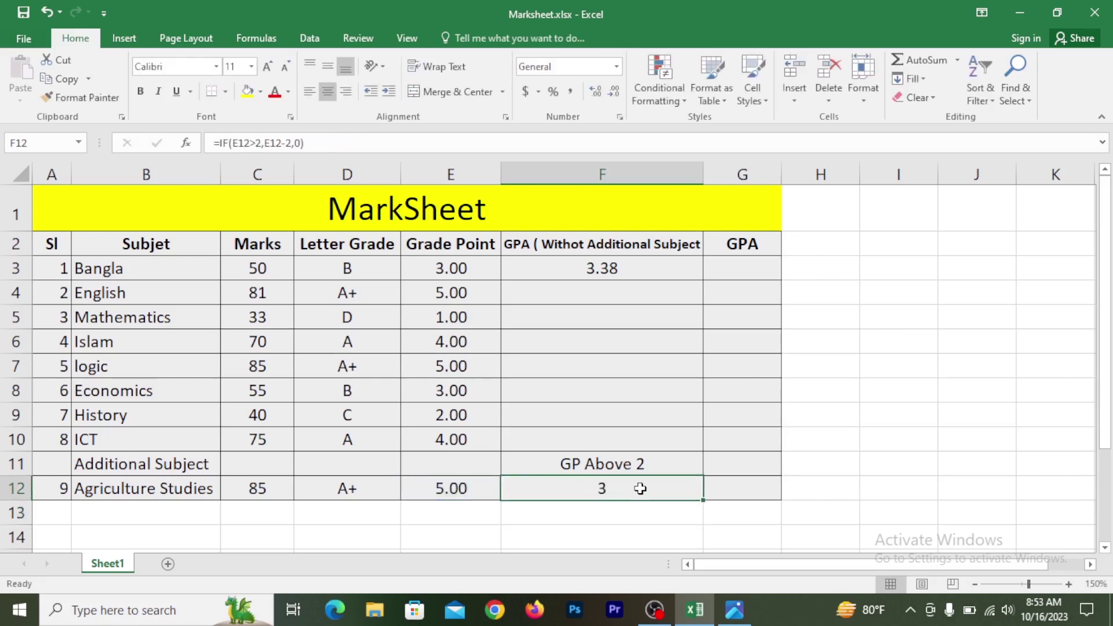
{"action": "double_click", "coordinate": [624, 490]}
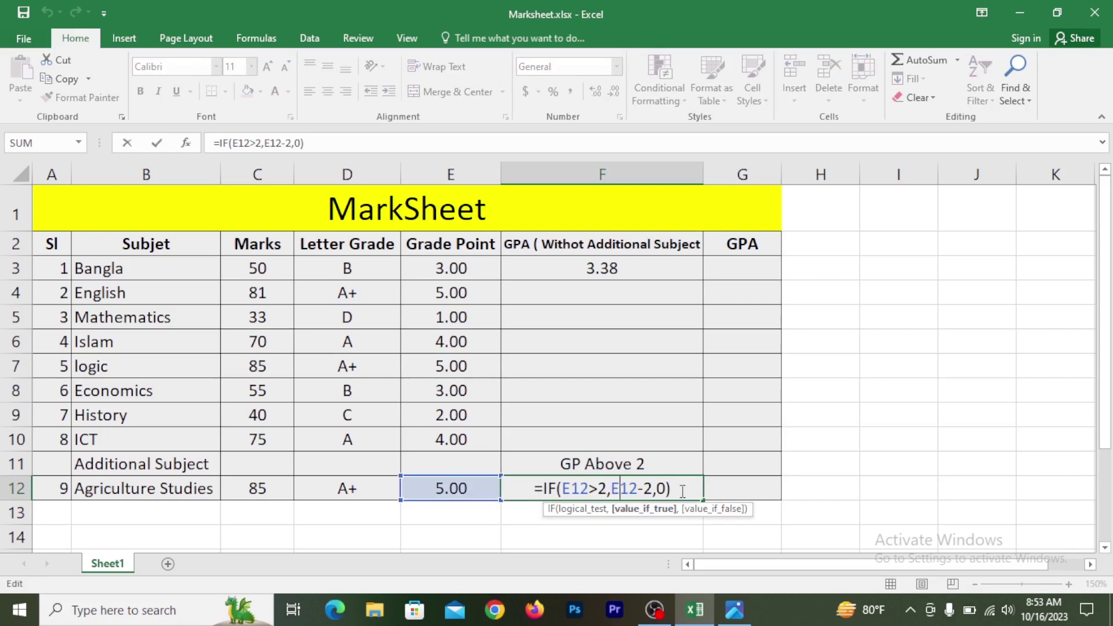
{"action": "key", "text": "Escape"}
{"action": "left_click", "coordinate": [453, 484]}
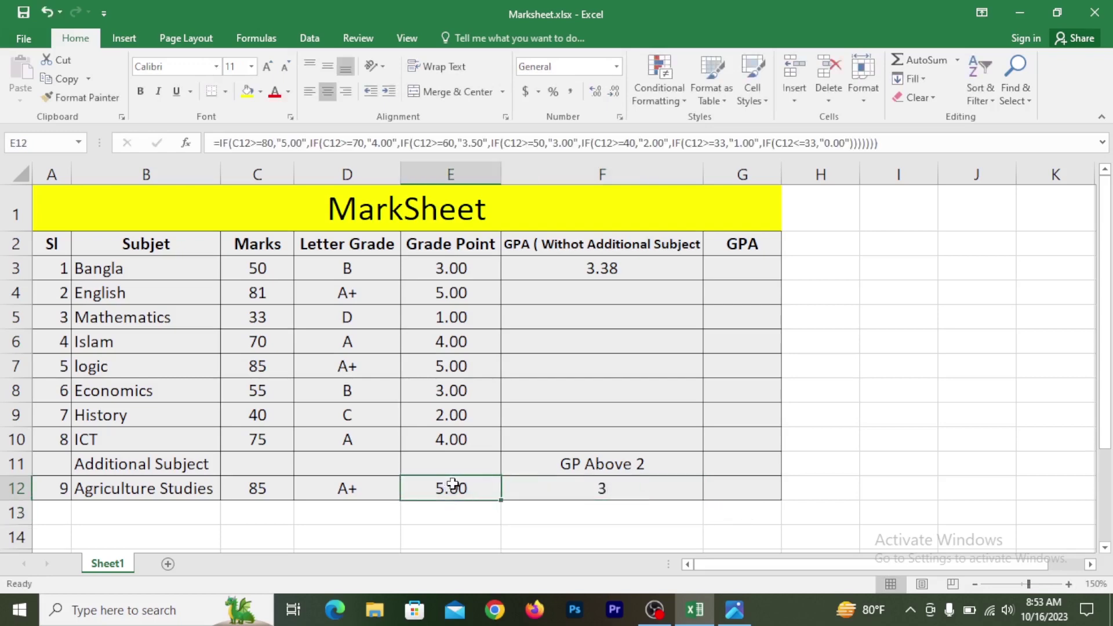
{"action": "left_click", "coordinate": [264, 484]}
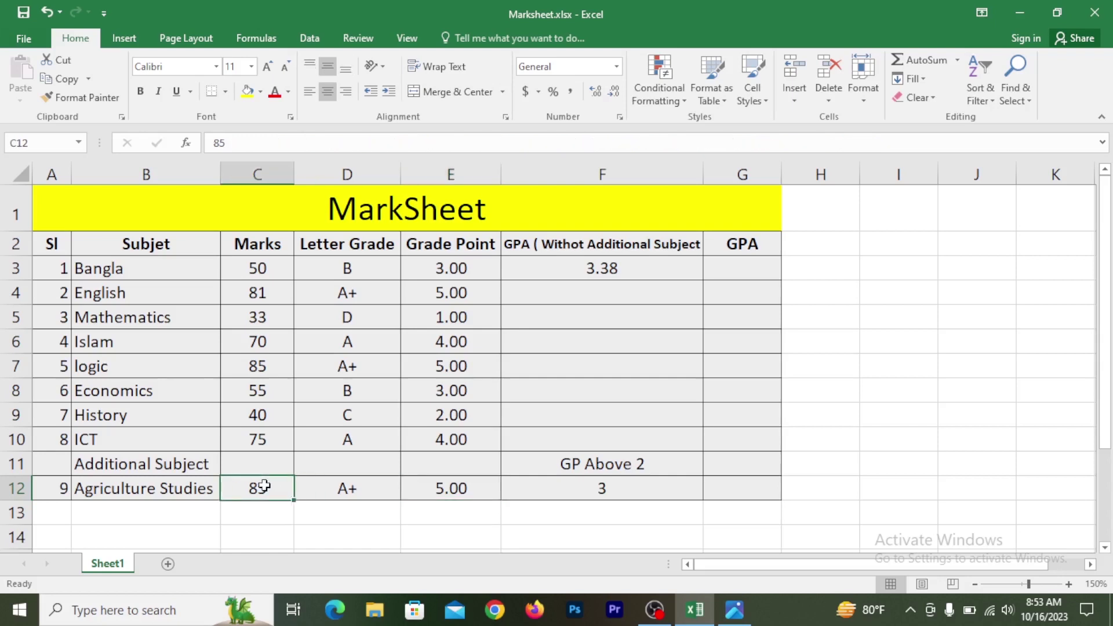
{"action": "type", "text": "60"}
{"action": "key", "text": "Return"}
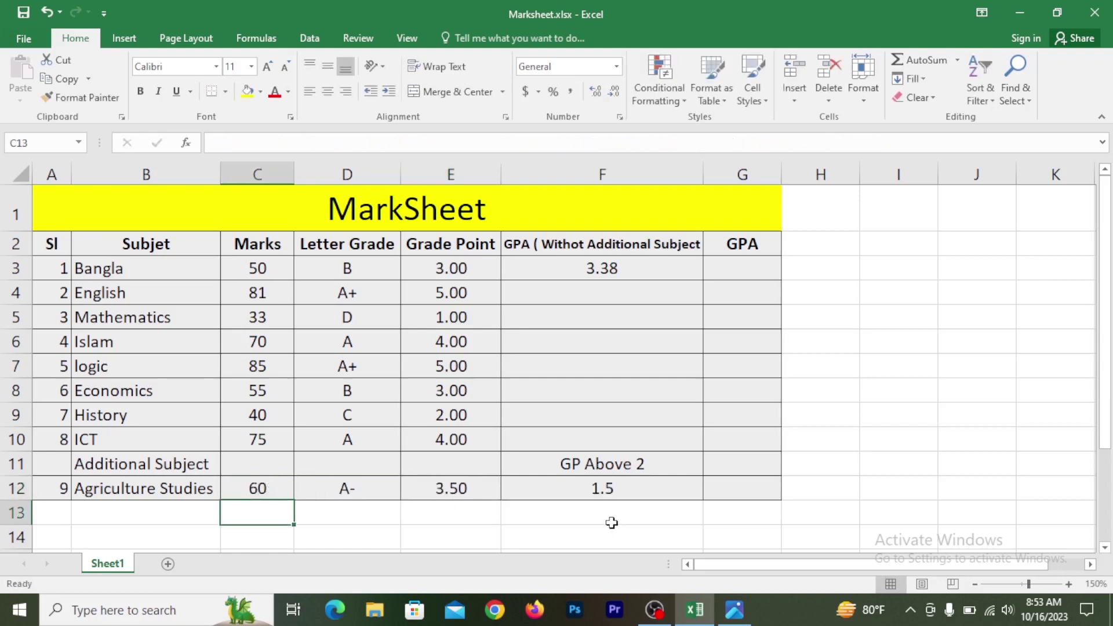
{"action": "left_click", "coordinate": [616, 489]}
{"action": "left_click", "coordinate": [450, 489]}
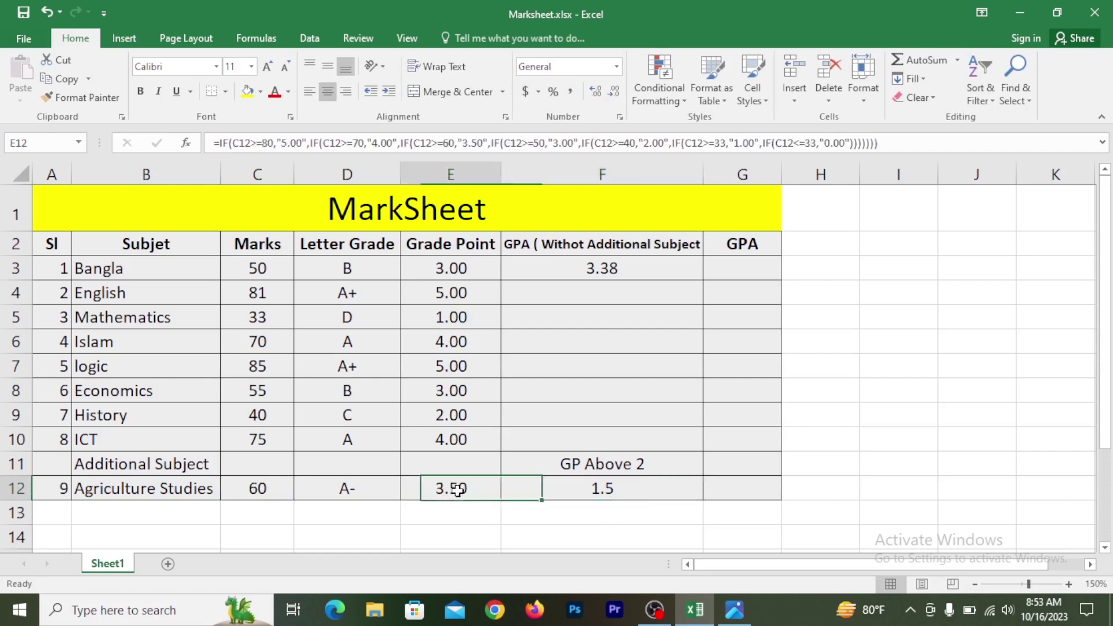
{"action": "left_click", "coordinate": [589, 487]}
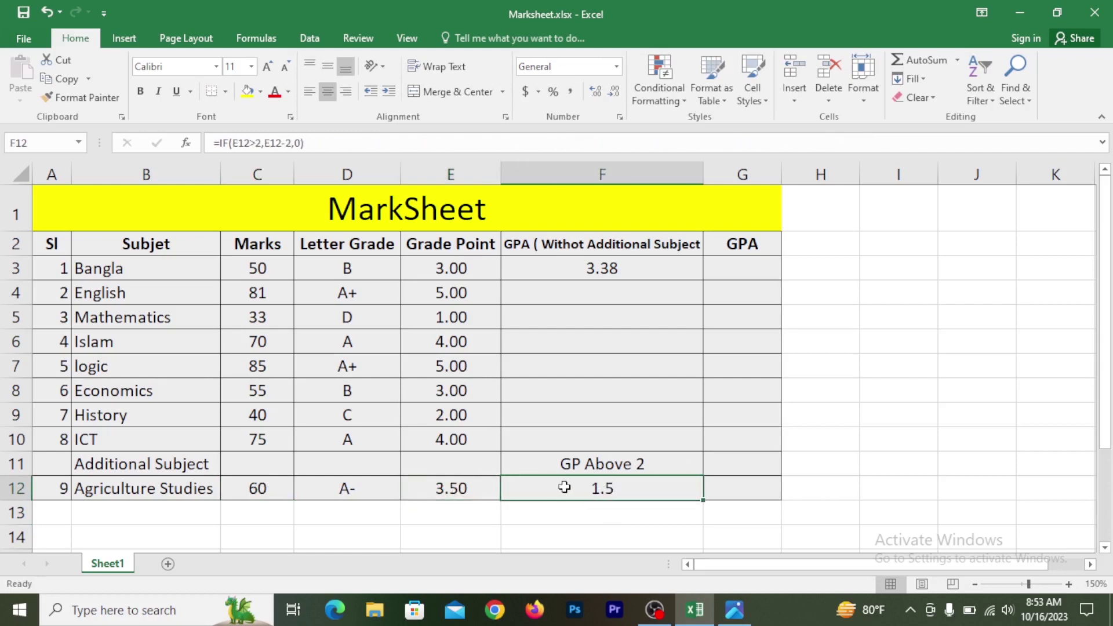
Change the Agriculture Studies mark in C12 to 80
{"action": "left_click", "coordinate": [267, 477]}
{"action": "type", "text": "80"}
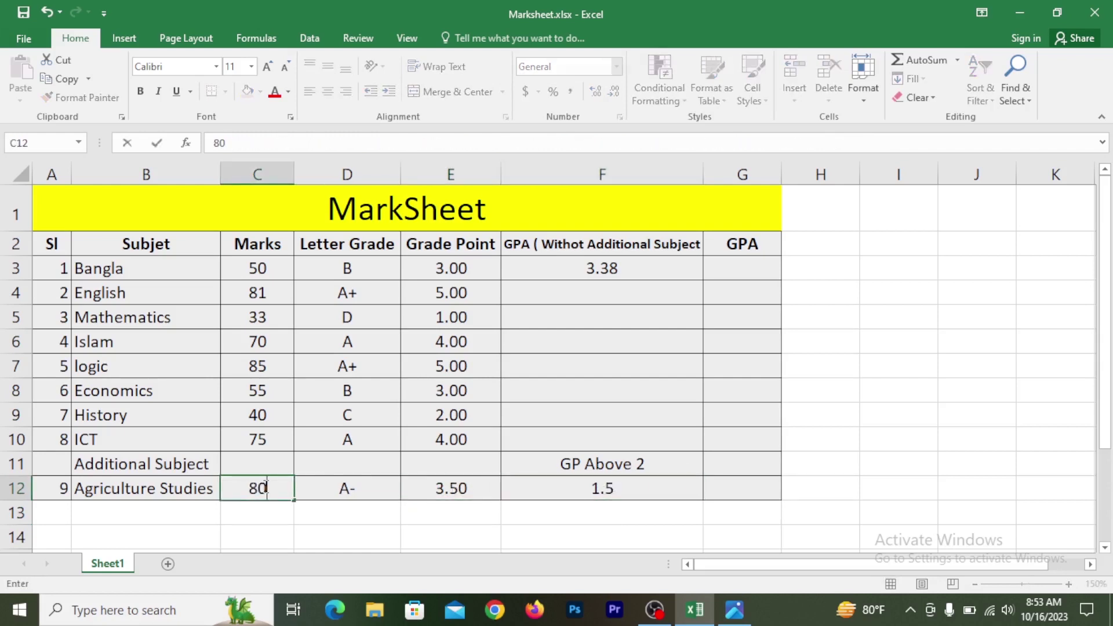
{"action": "key", "text": "Return"}
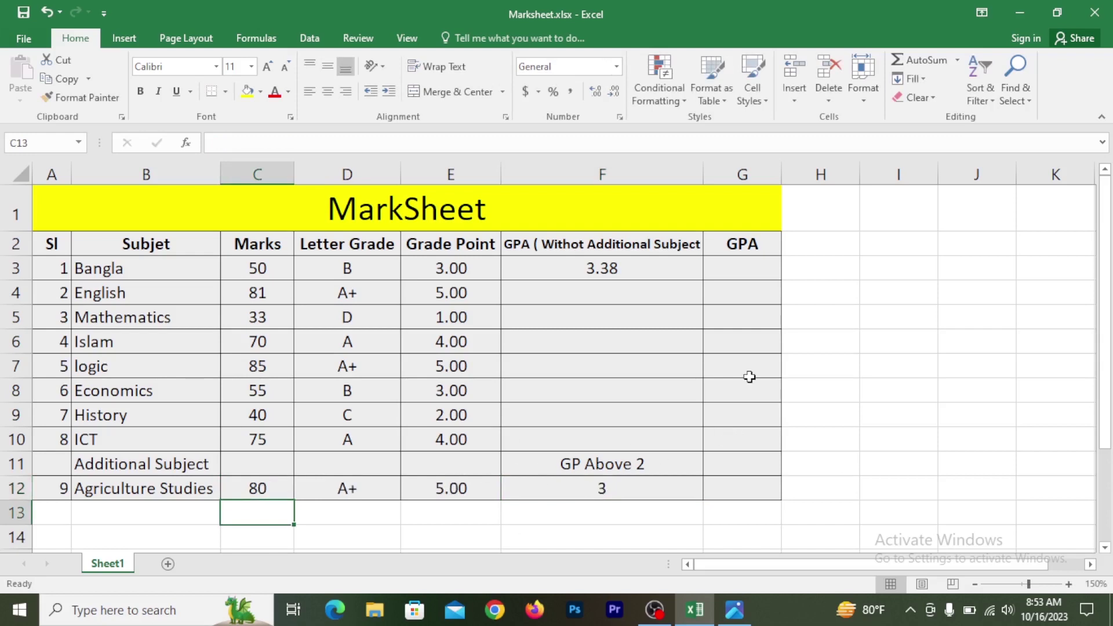
{"action": "left_click", "coordinate": [758, 277]}
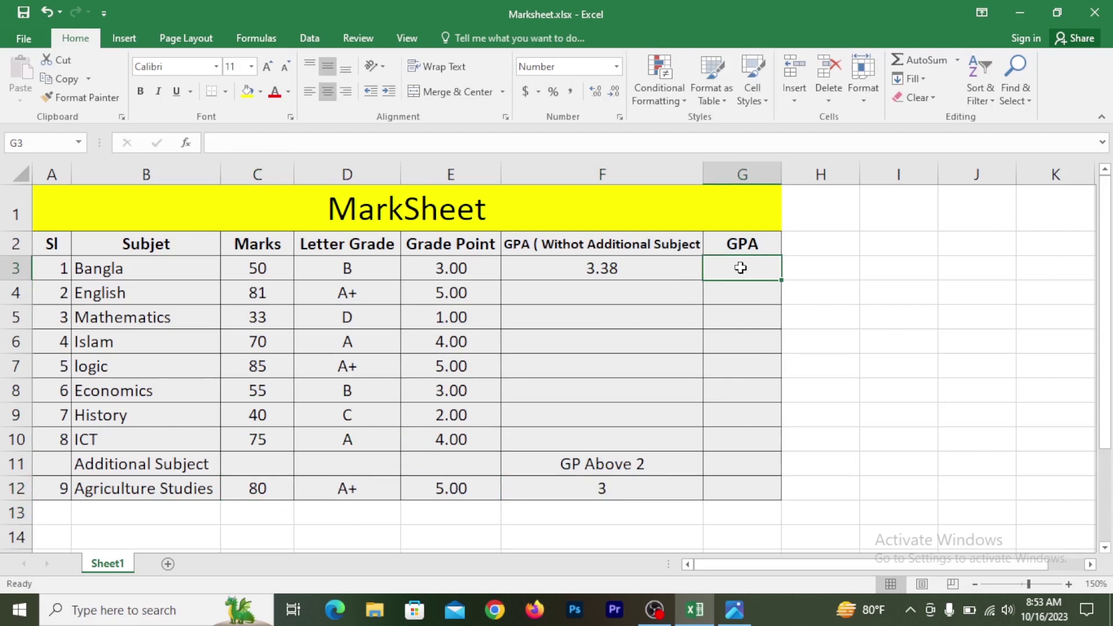
Start G3's formula with =SUM( and add grade points E3 through E6
{"action": "type", "text": "=su"}
{"action": "type", "text": "m"}
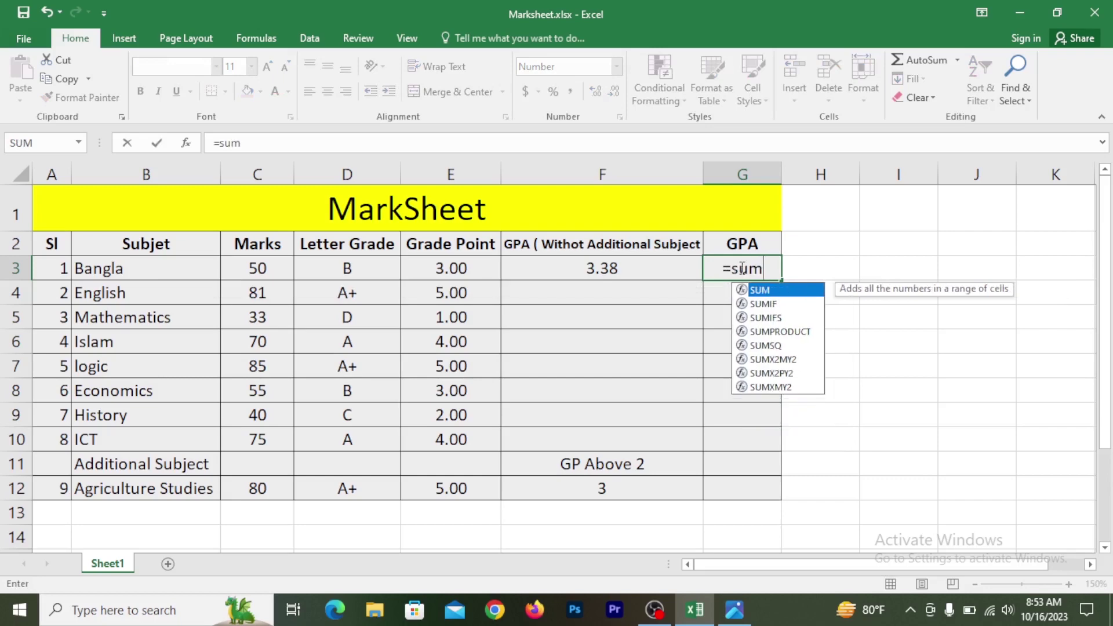
{"action": "type", "text": "("}
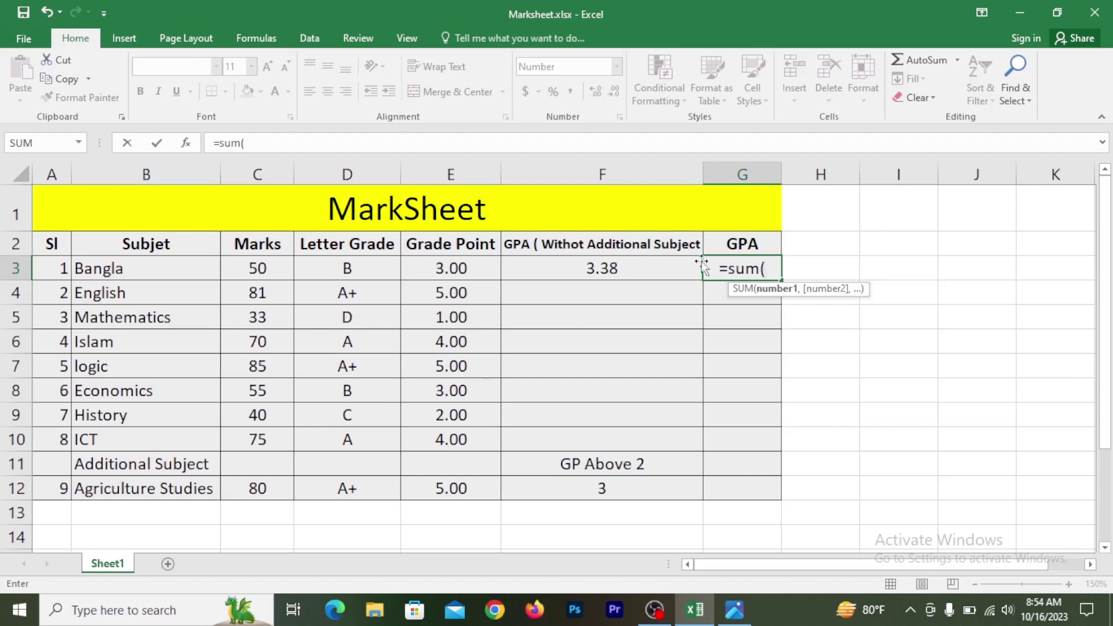
{"action": "left_click", "coordinate": [461, 271]}
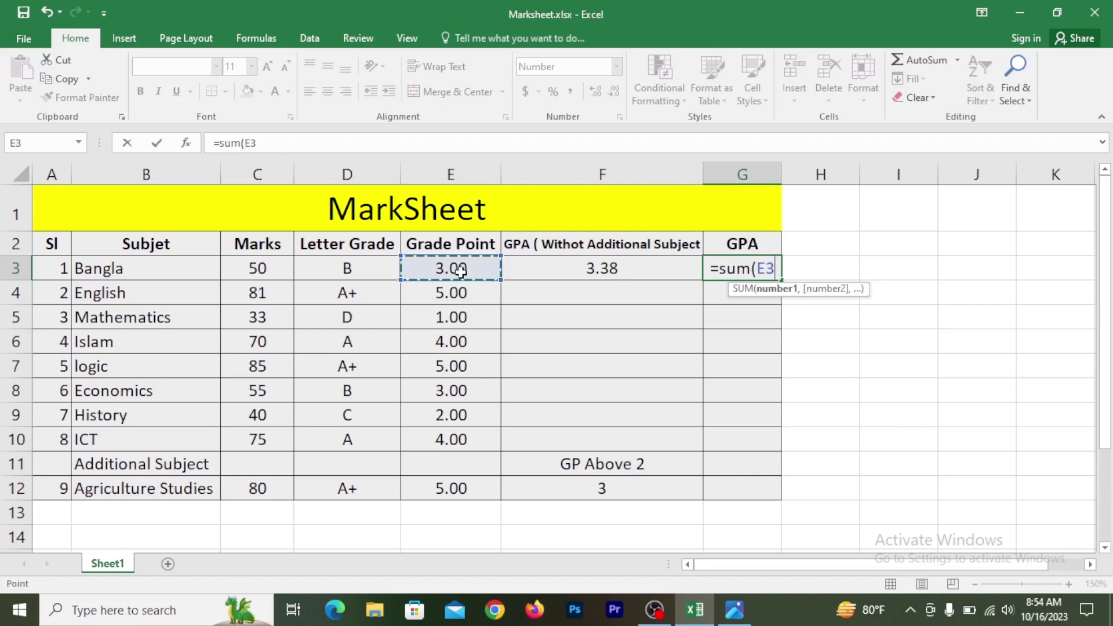
{"action": "type", "text": "+"}
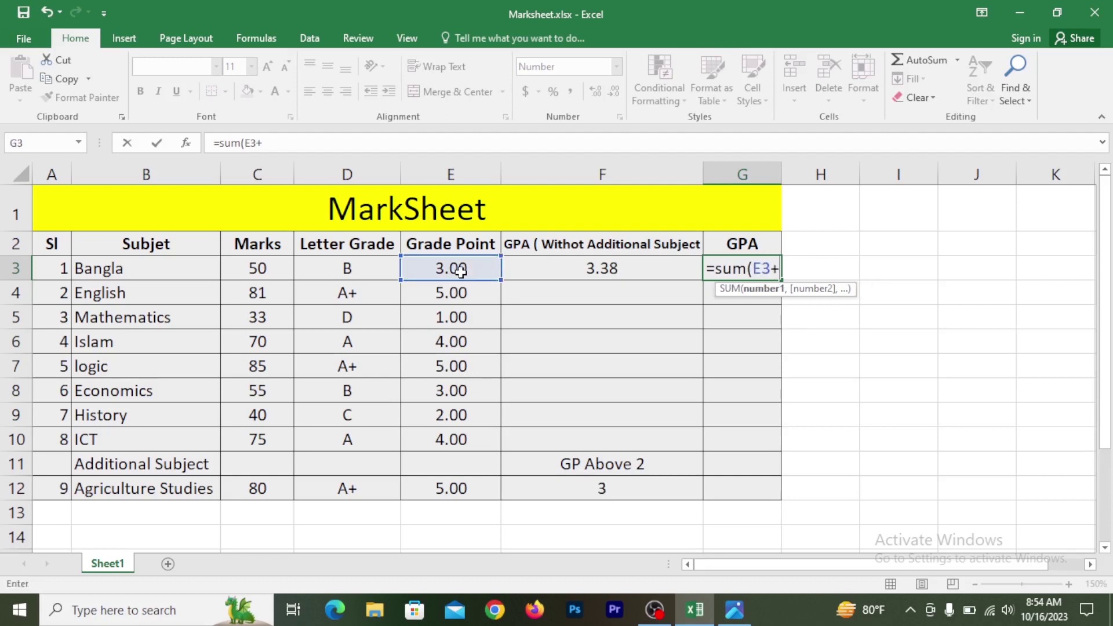
{"action": "left_click", "coordinate": [490, 292]}
{"action": "type", "text": "+"}
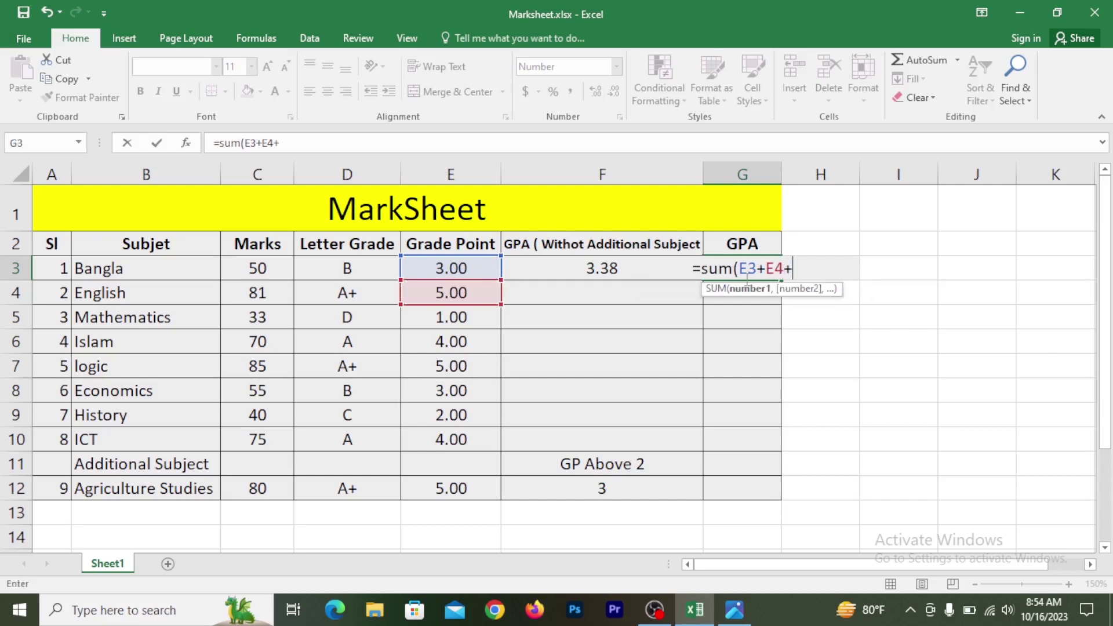
{"action": "left_click", "coordinate": [454, 318]}
{"action": "type", "text": "+"}
{"action": "left_click", "coordinate": [458, 343]}
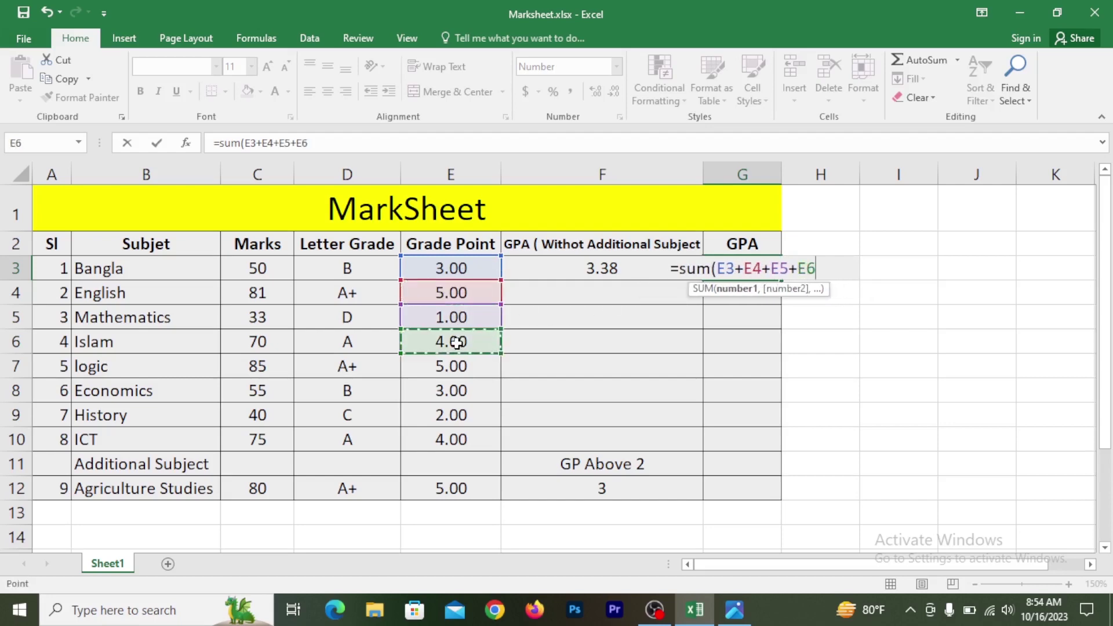
{"action": "type", "text": "+"}
Add E7 through E10 and F12, close with )/8, and commit the 3.75 GPA
{"action": "left_click", "coordinate": [459, 367]}
{"action": "type", "text": "+"}
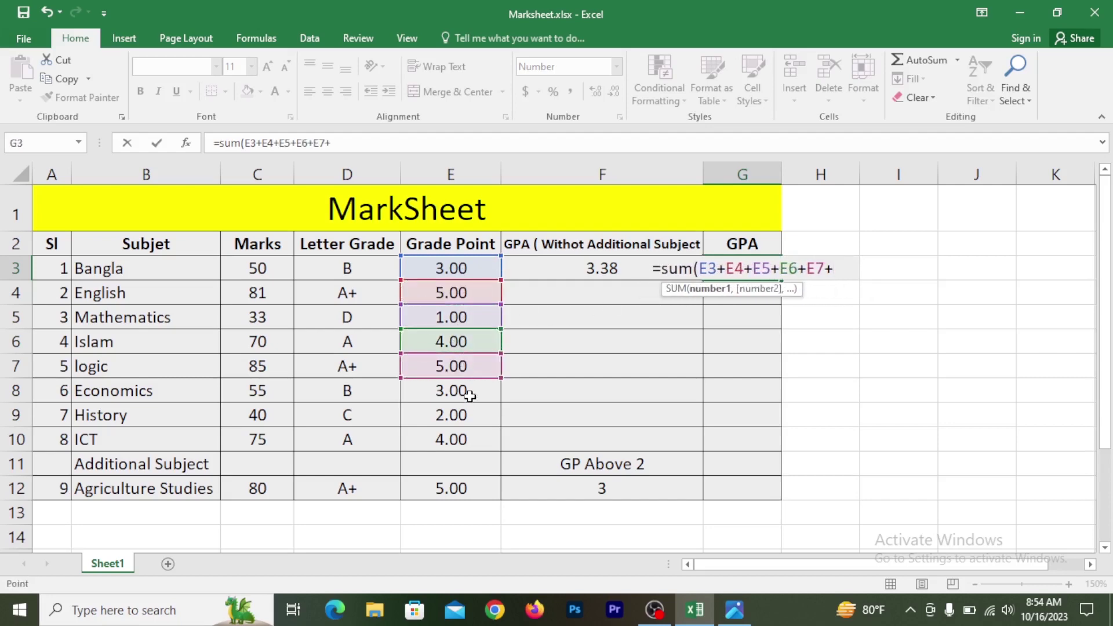
{"action": "left_click", "coordinate": [470, 396]}
{"action": "type", "text": "+"}
{"action": "left_click", "coordinate": [464, 420]}
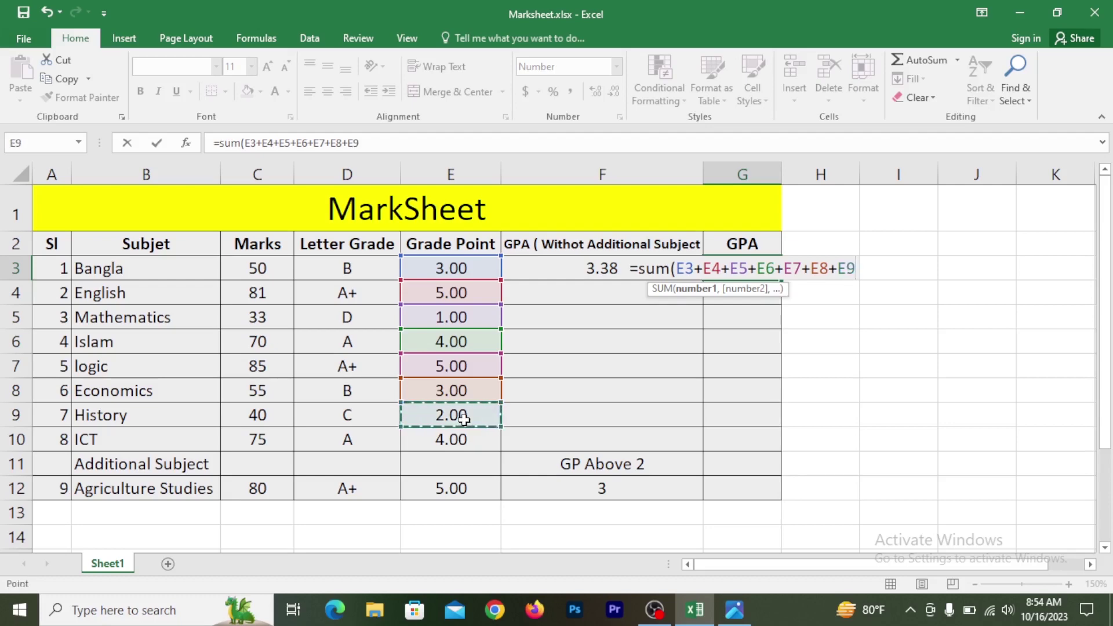
{"action": "type", "text": "+"}
{"action": "left_click", "coordinate": [460, 443]}
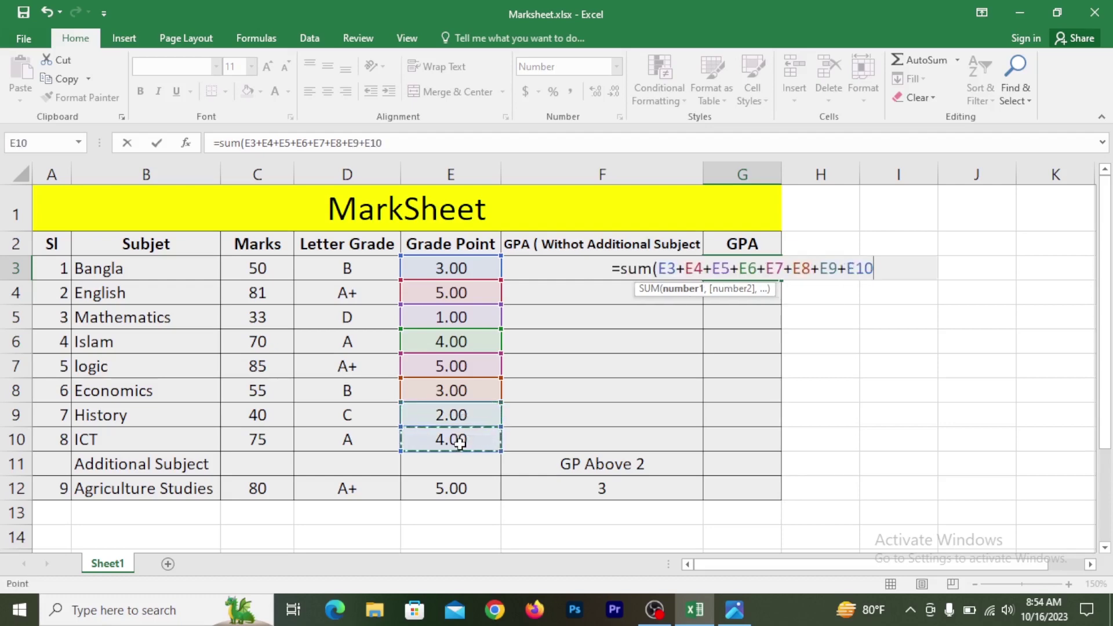
{"action": "type", "text": "+"}
{"action": "left_click", "coordinate": [613, 487]}
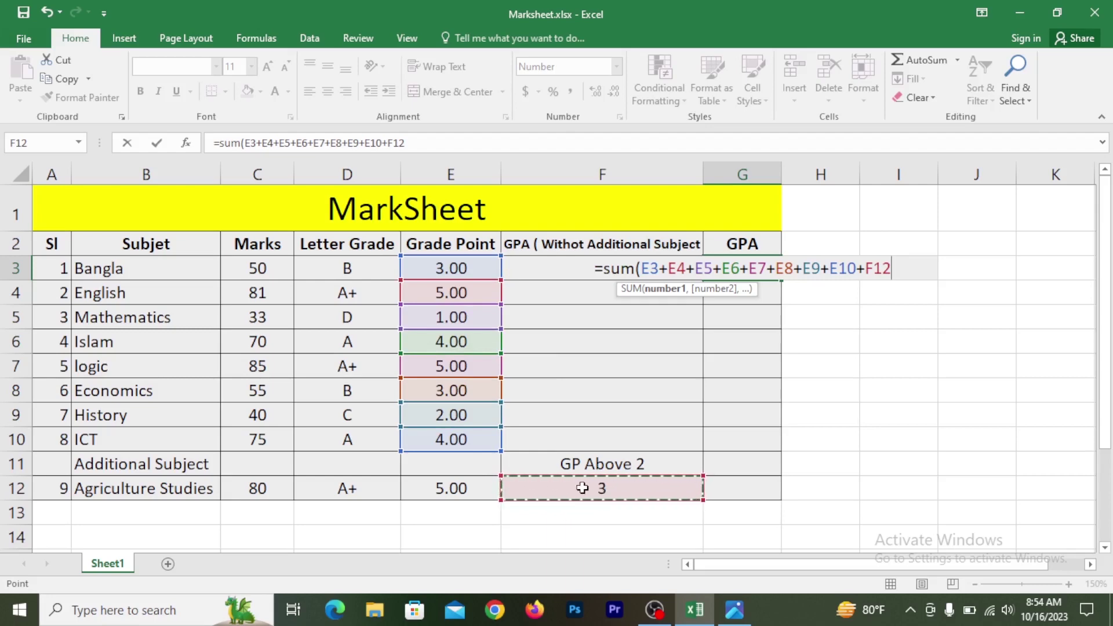
{"action": "type", "text": ")"}
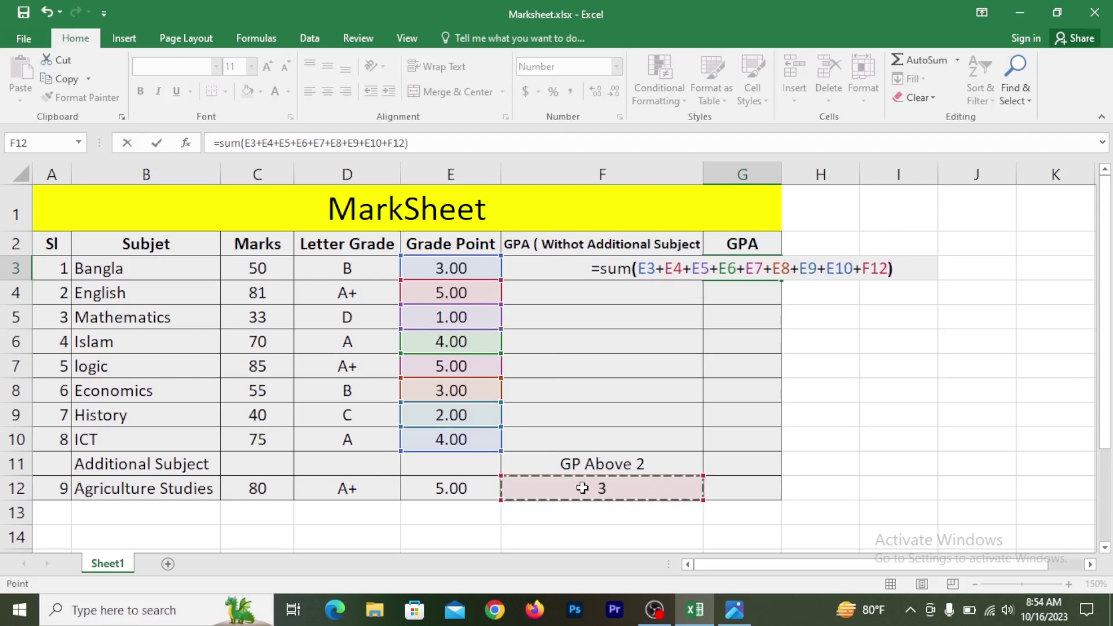
{"action": "type", "text": "/"}
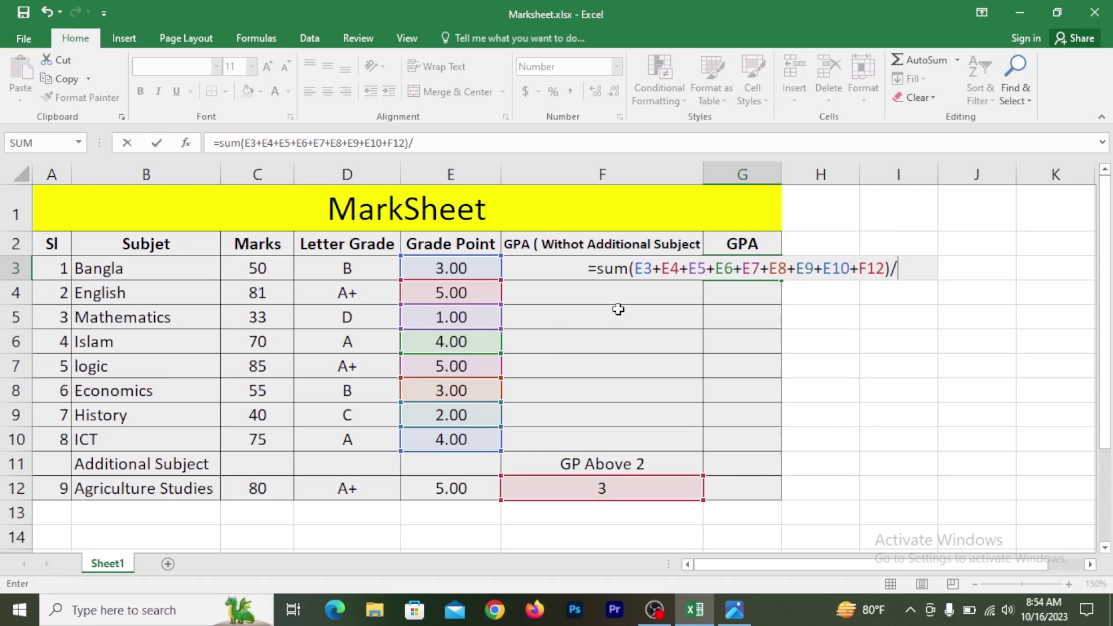
{"action": "type", "text": "8"}
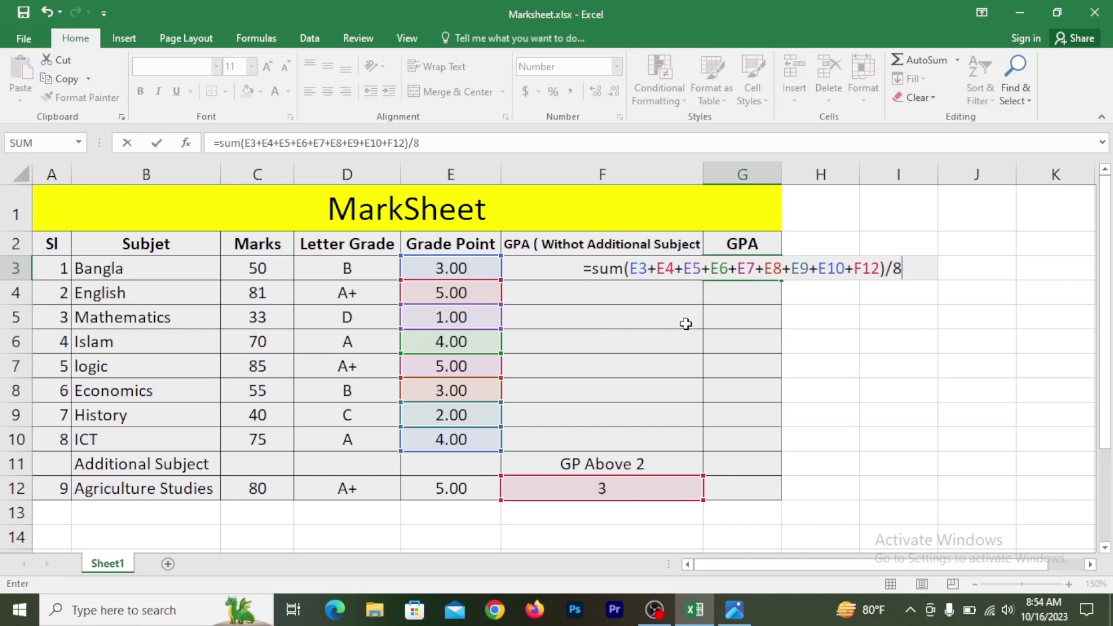
{"action": "key", "text": "Return"}
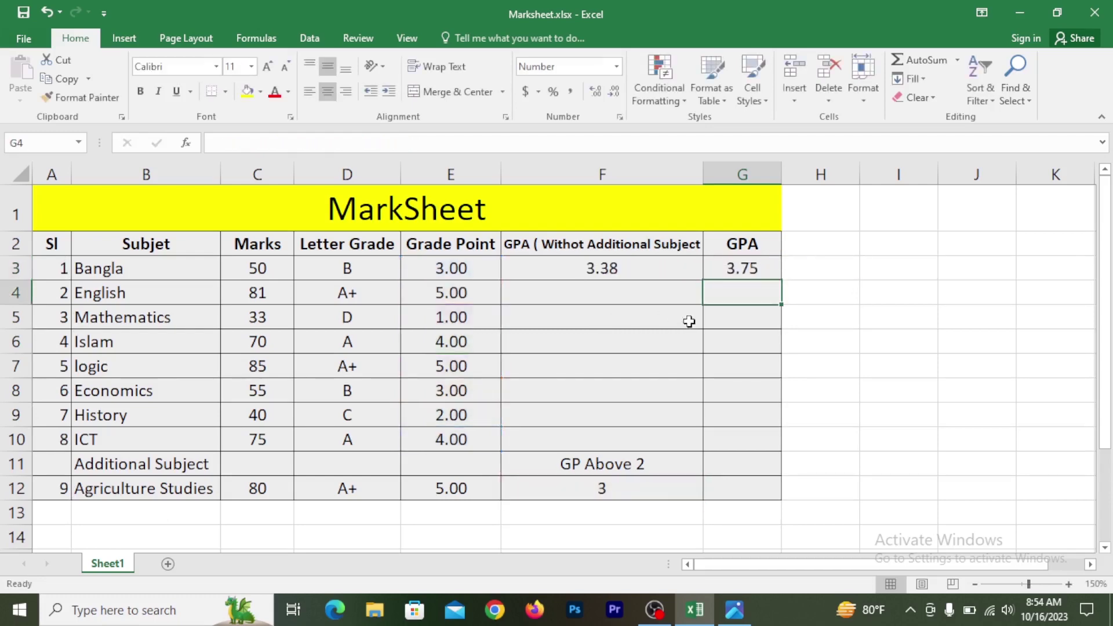
{"action": "left_click", "coordinate": [726, 263]}
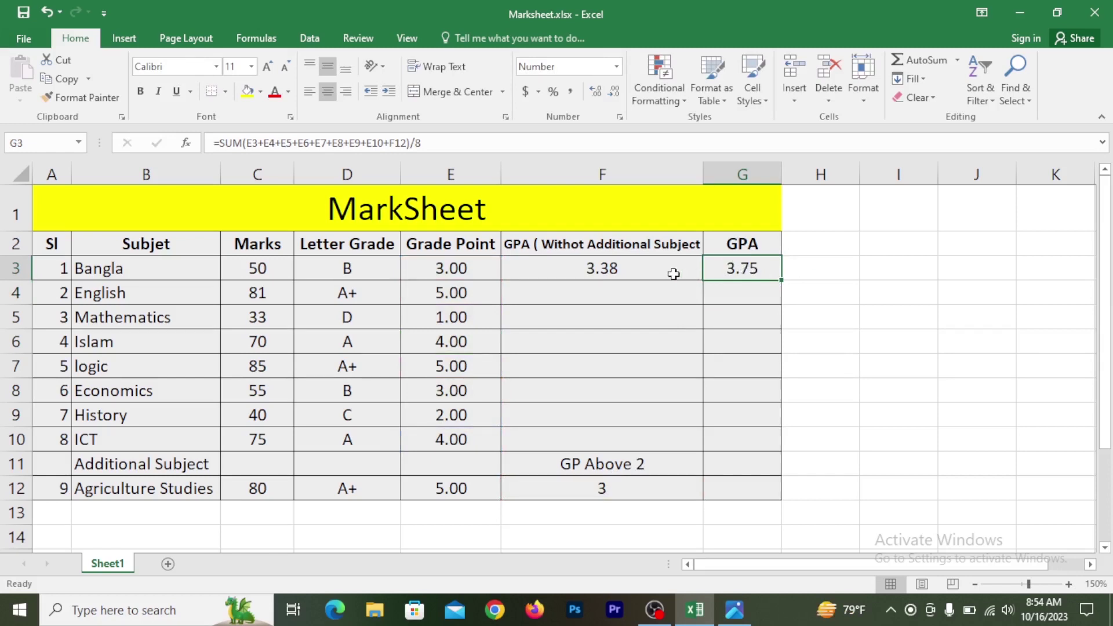
{"action": "left_click", "coordinate": [555, 272]}
Merge and centre F3:F10 and G3:G12 into single GPA cells
{"action": "left_click_drag", "start_coordinate": [555, 272], "coordinate": [558, 436]}
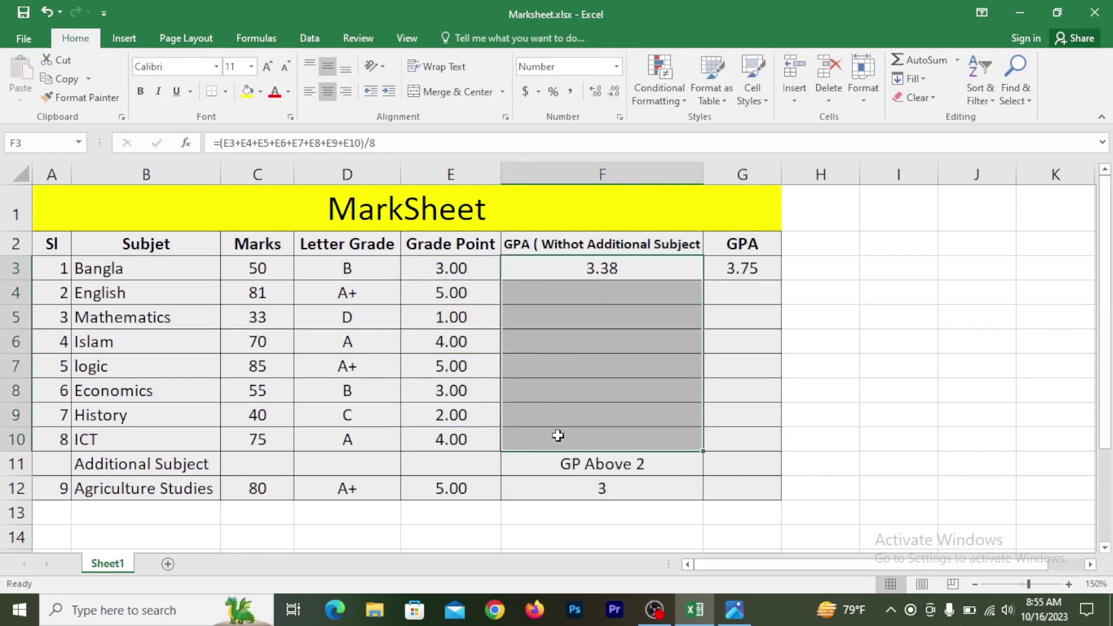
{"action": "left_click", "coordinate": [450, 91]}
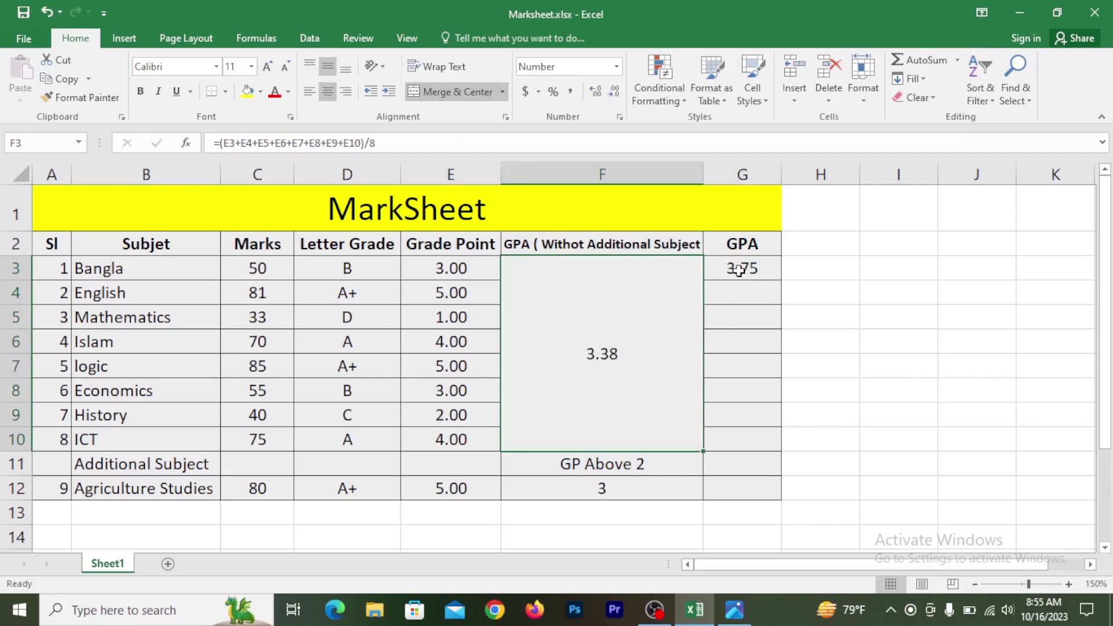
{"action": "left_click_drag", "start_coordinate": [737, 277], "coordinate": [725, 482]}
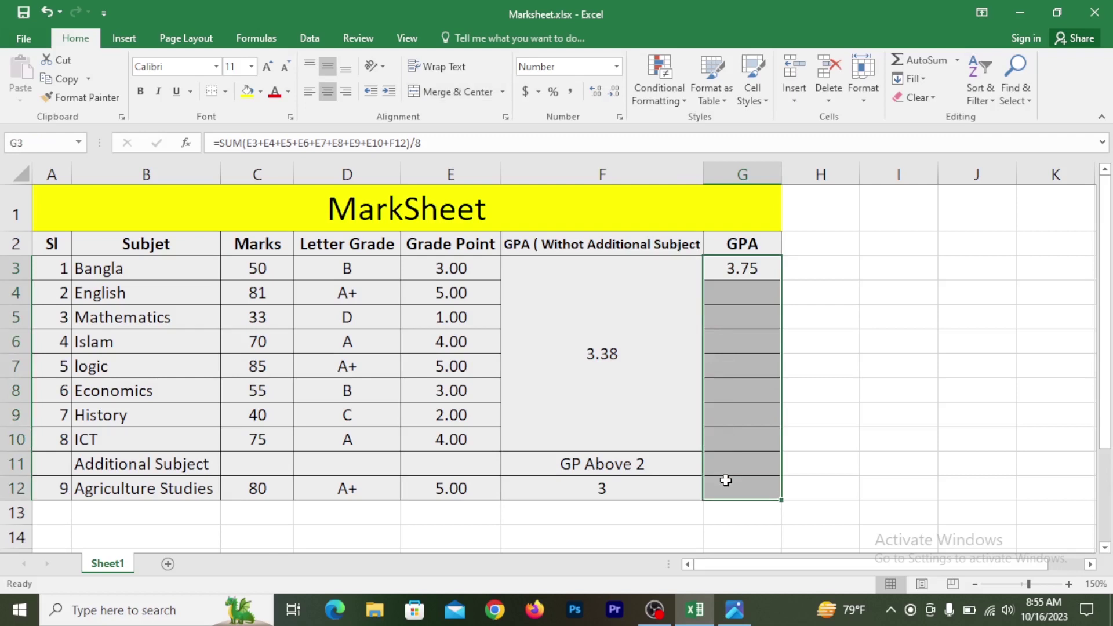
{"action": "left_click", "coordinate": [461, 93]}
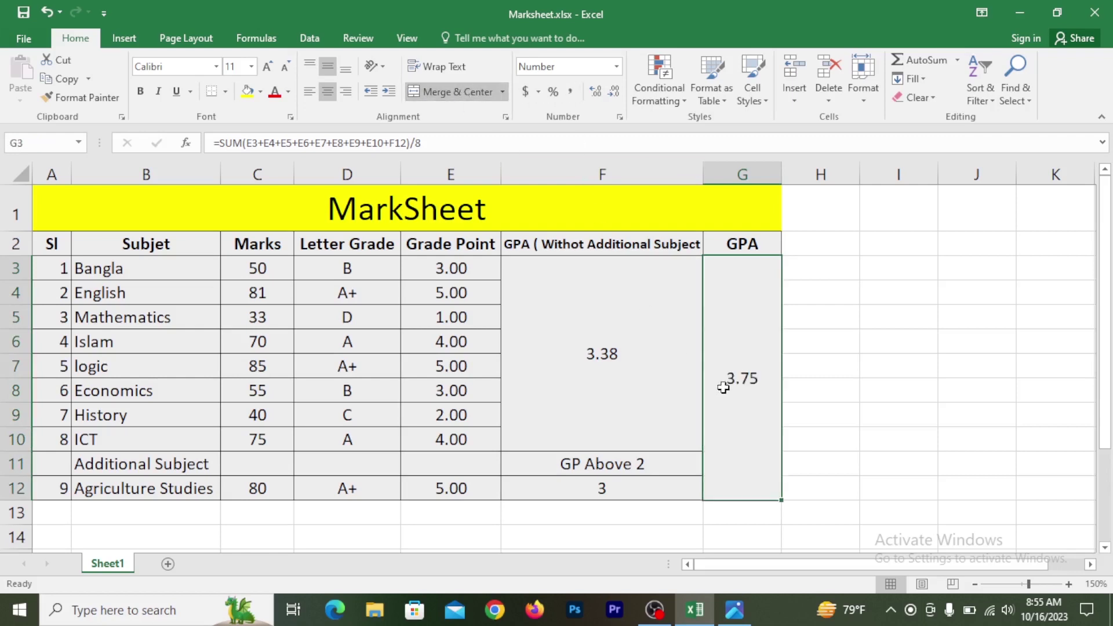
Align the merged 3.38 cell to centre horizontally and middle vertically
{"action": "left_click", "coordinate": [627, 382]}
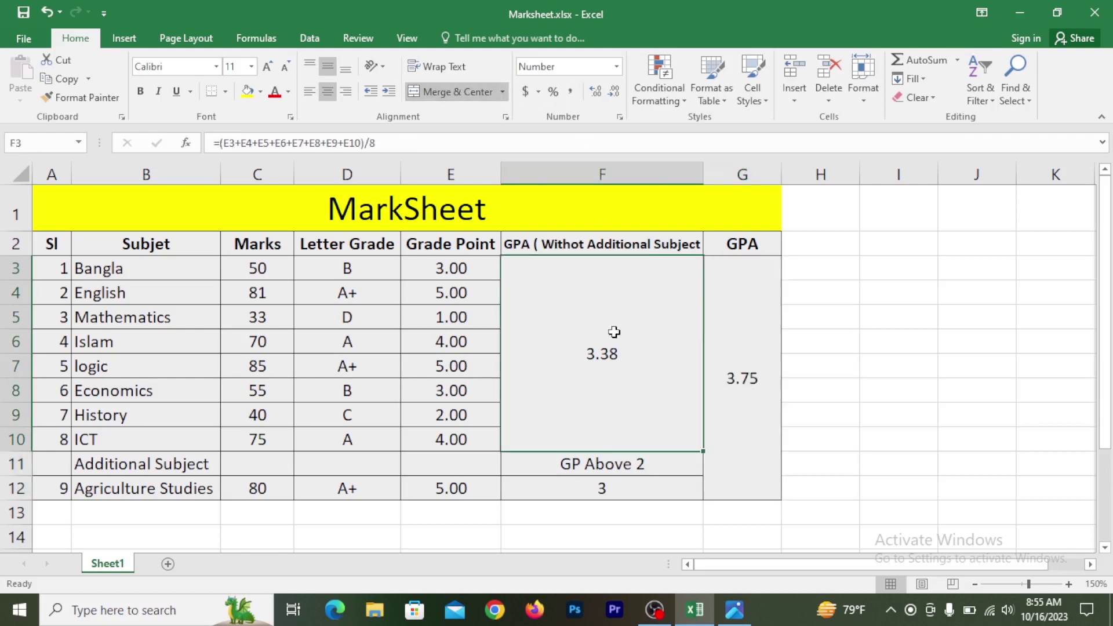
{"action": "left_click", "coordinate": [346, 68]}
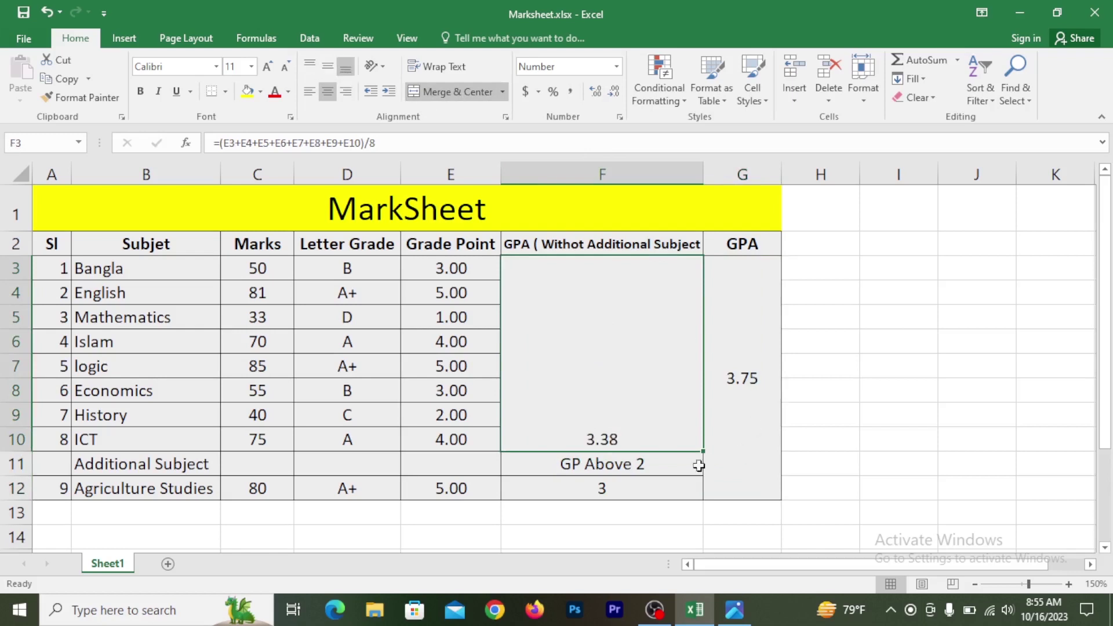
{"action": "left_click", "coordinate": [311, 66]}
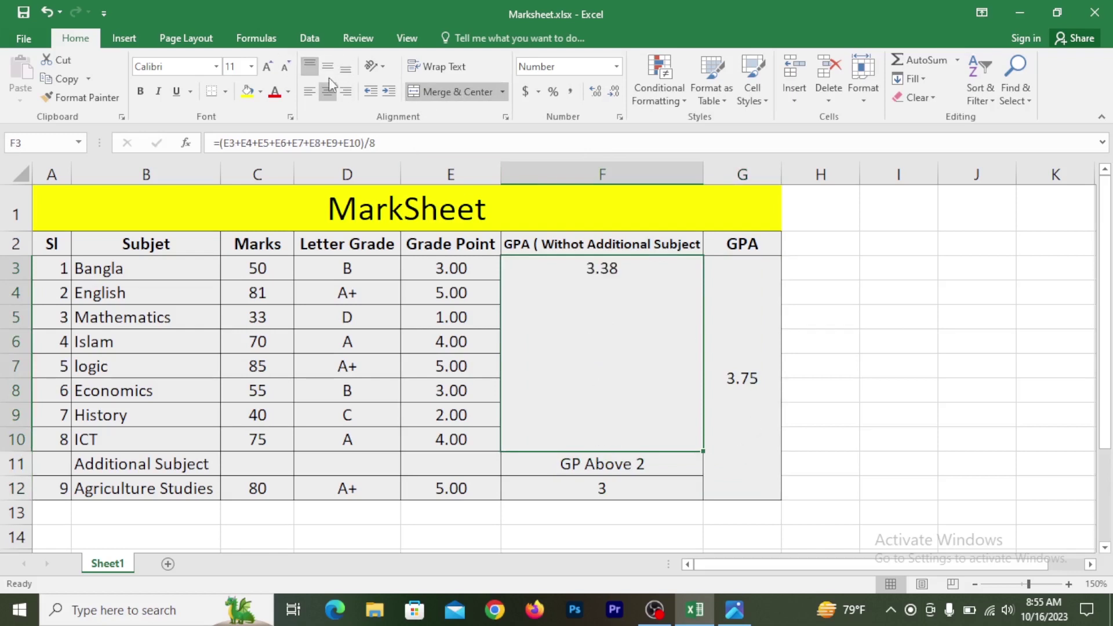
{"action": "left_click", "coordinate": [738, 348]}
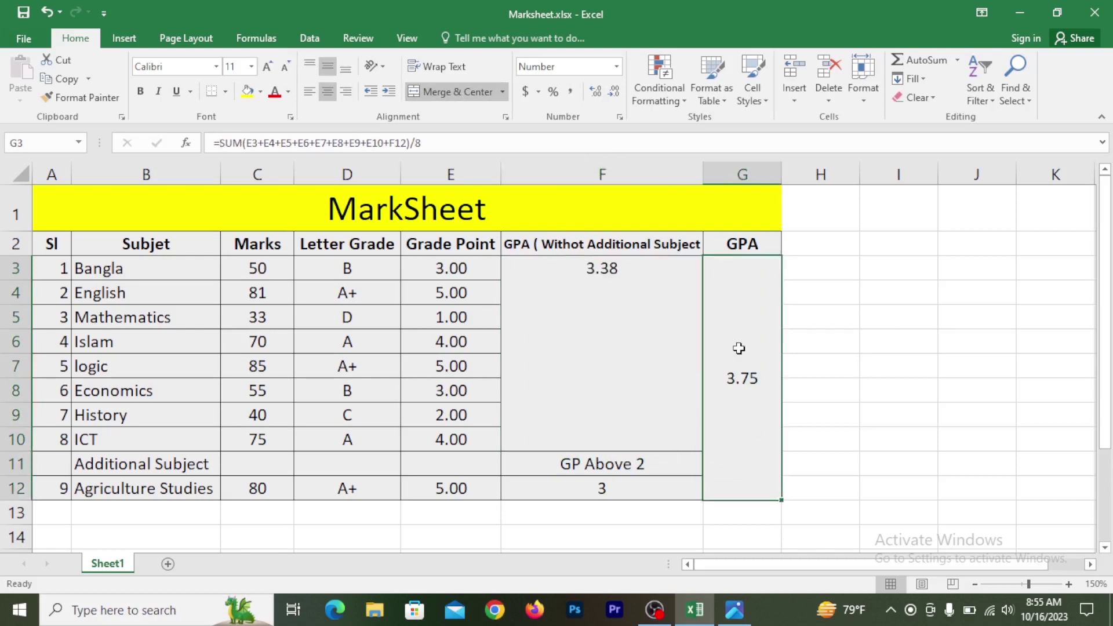
{"action": "left_click", "coordinate": [627, 334]}
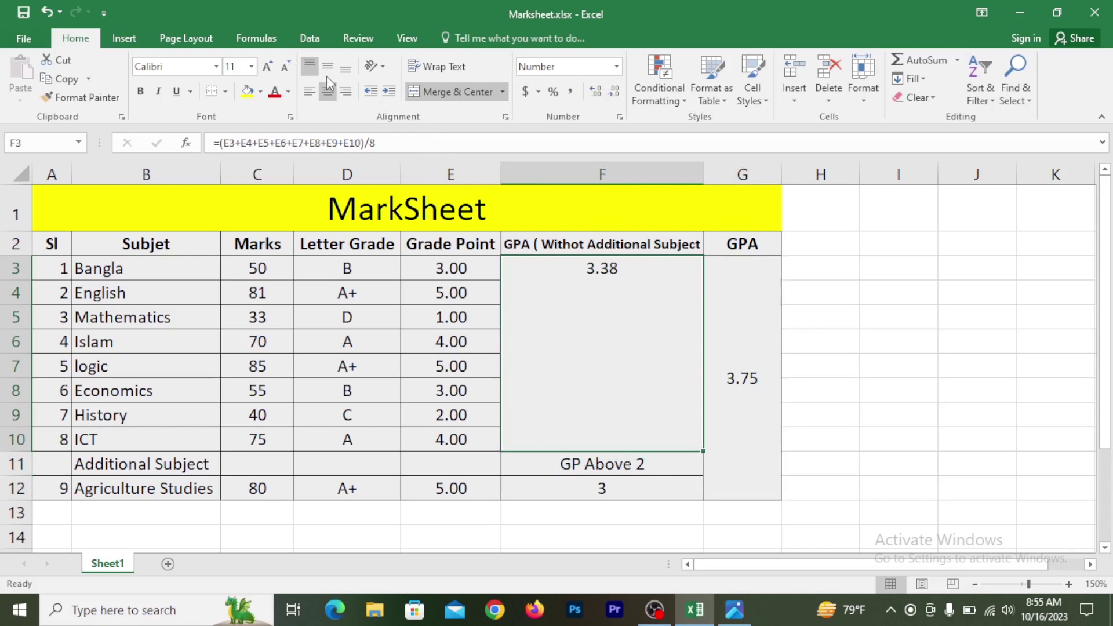
{"action": "left_click", "coordinate": [345, 91]}
{"action": "left_click", "coordinate": [326, 95]}
{"action": "left_click", "coordinate": [328, 63]}
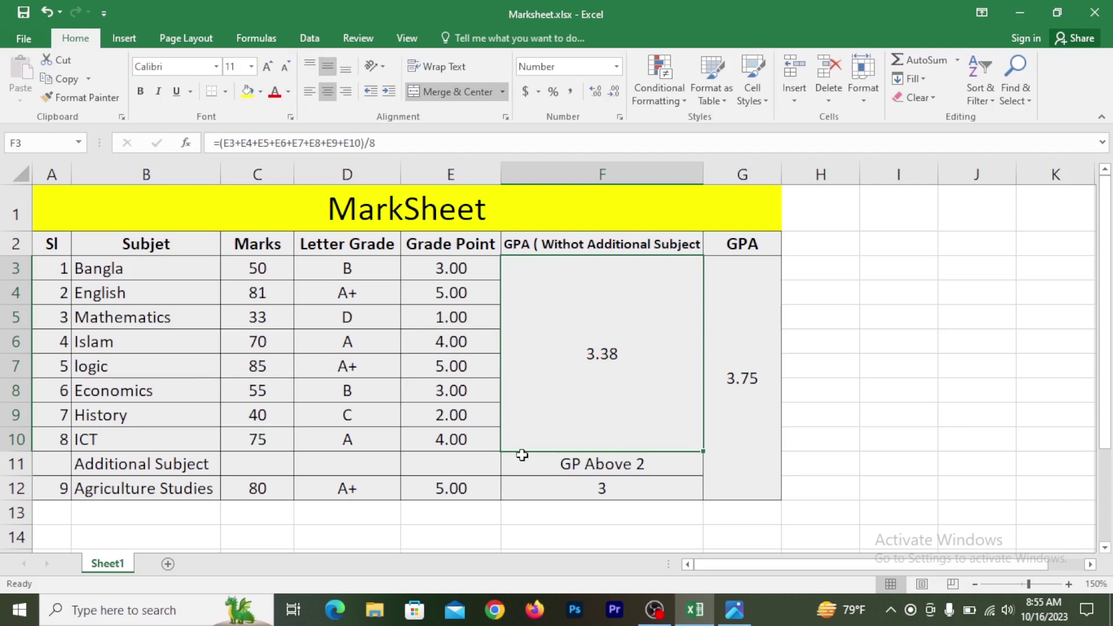
Merge A11:E11 and left-align the 'Additional Subject' label across it
{"action": "left_click", "coordinate": [68, 462]}
{"action": "left_click_drag", "start_coordinate": [67, 463], "coordinate": [412, 467]}
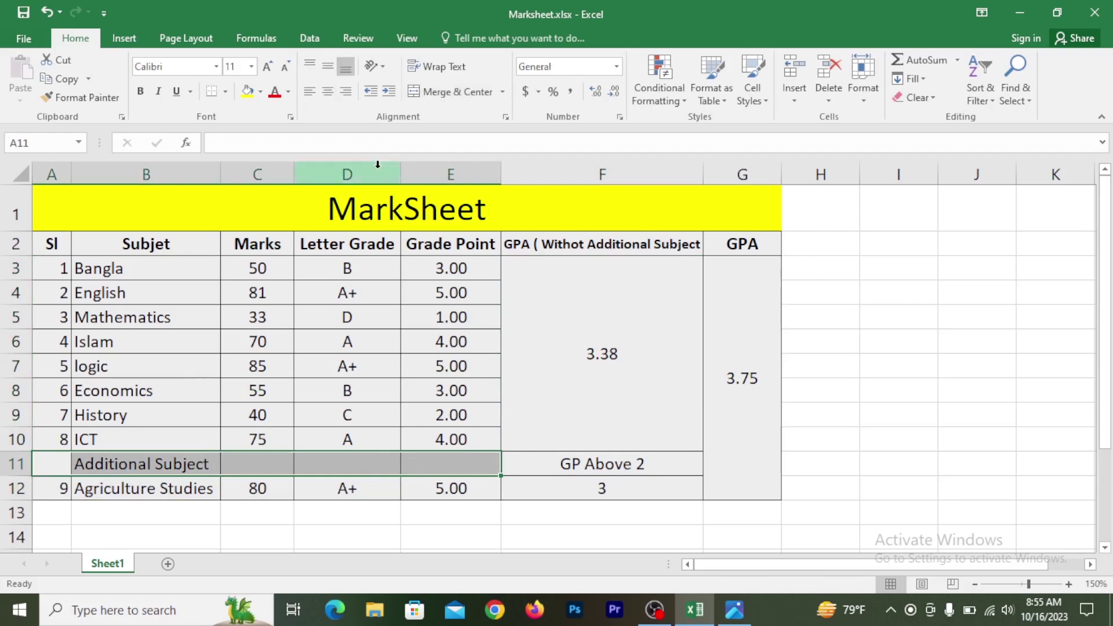
{"action": "left_click", "coordinate": [447, 92]}
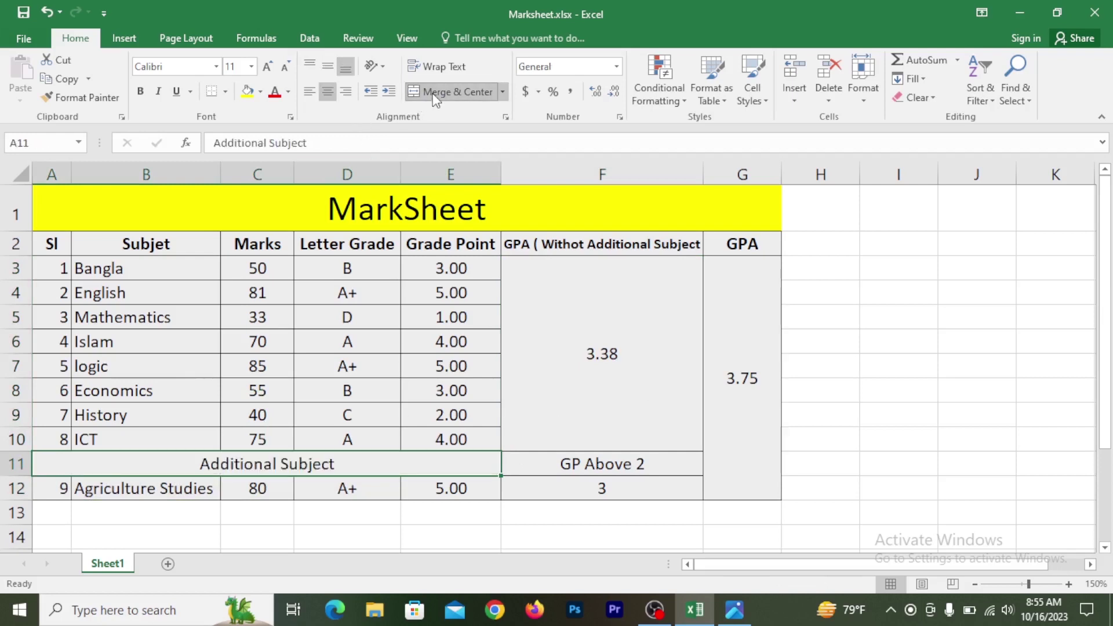
{"action": "left_click", "coordinate": [311, 92]}
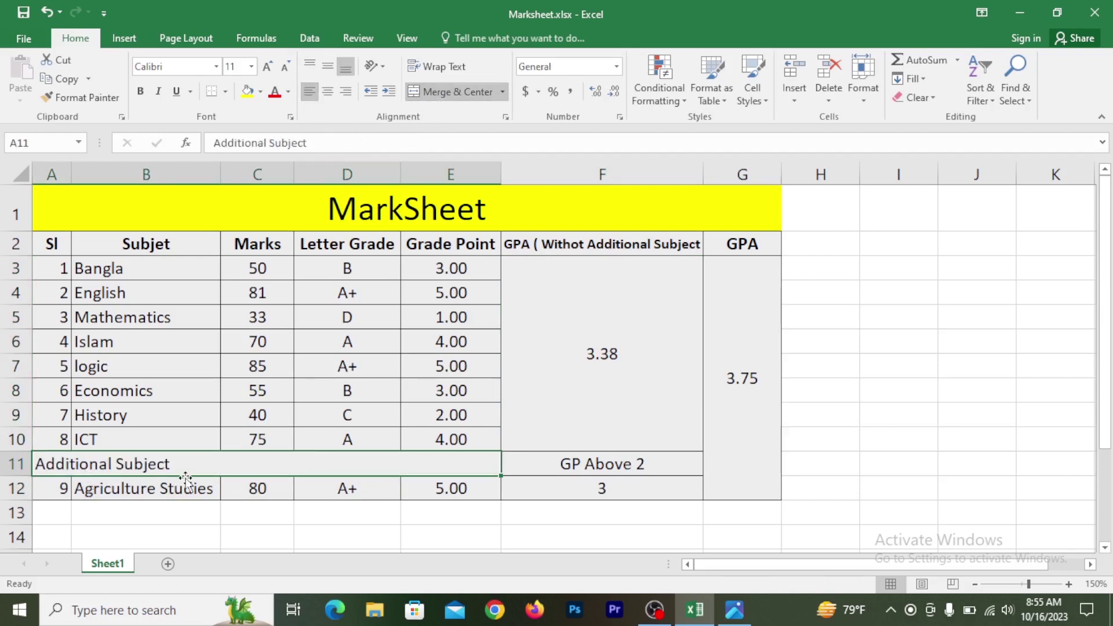
{"action": "left_click", "coordinate": [615, 466]}
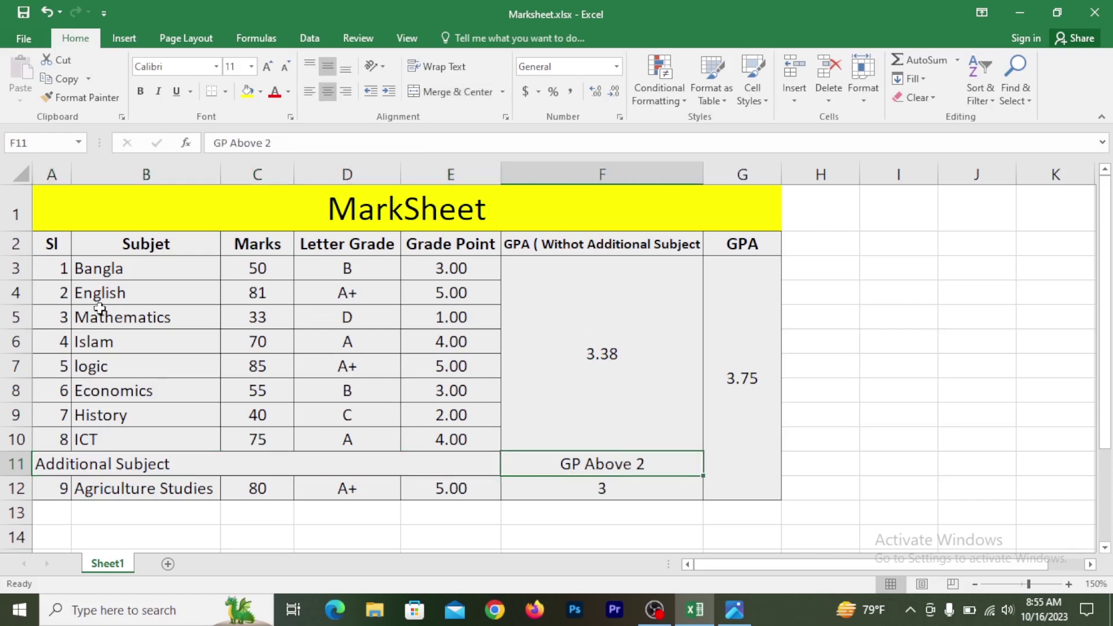
Shade the marksheet range A2:G12 with a light peach fill colour
{"action": "left_click_drag", "start_coordinate": [64, 249], "coordinate": [718, 437]}
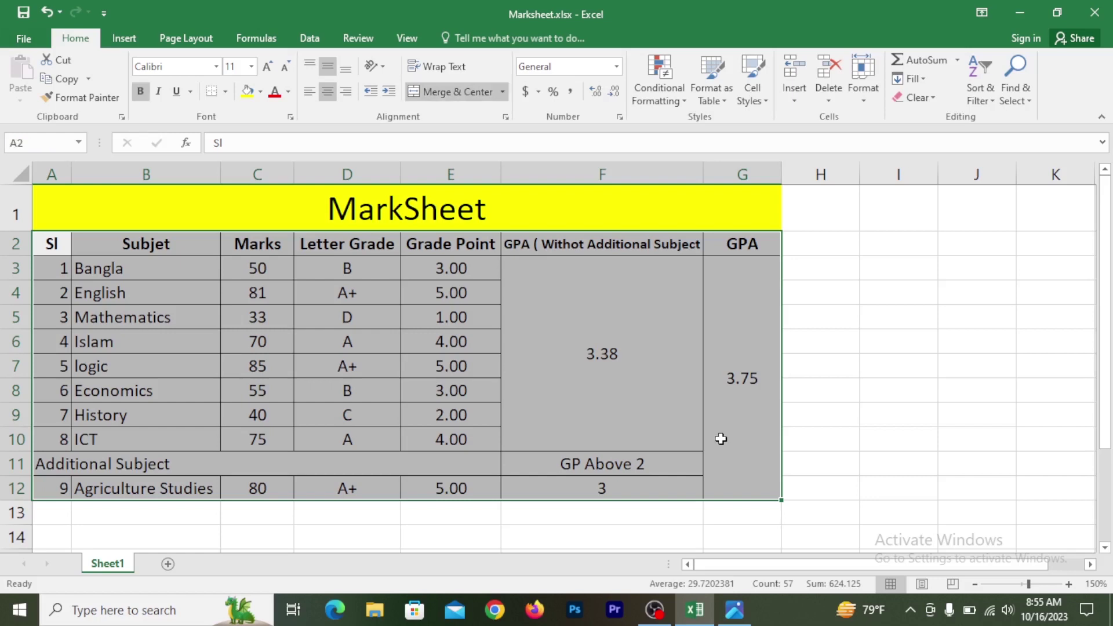
{"action": "left_click", "coordinate": [262, 93]}
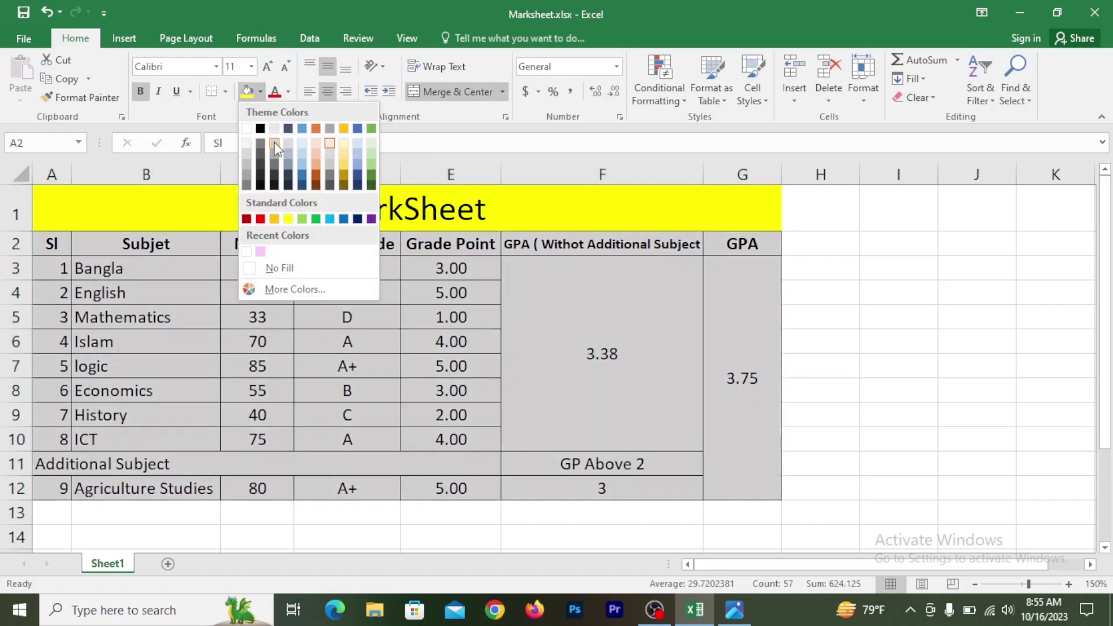
{"action": "left_click", "coordinate": [313, 143]}
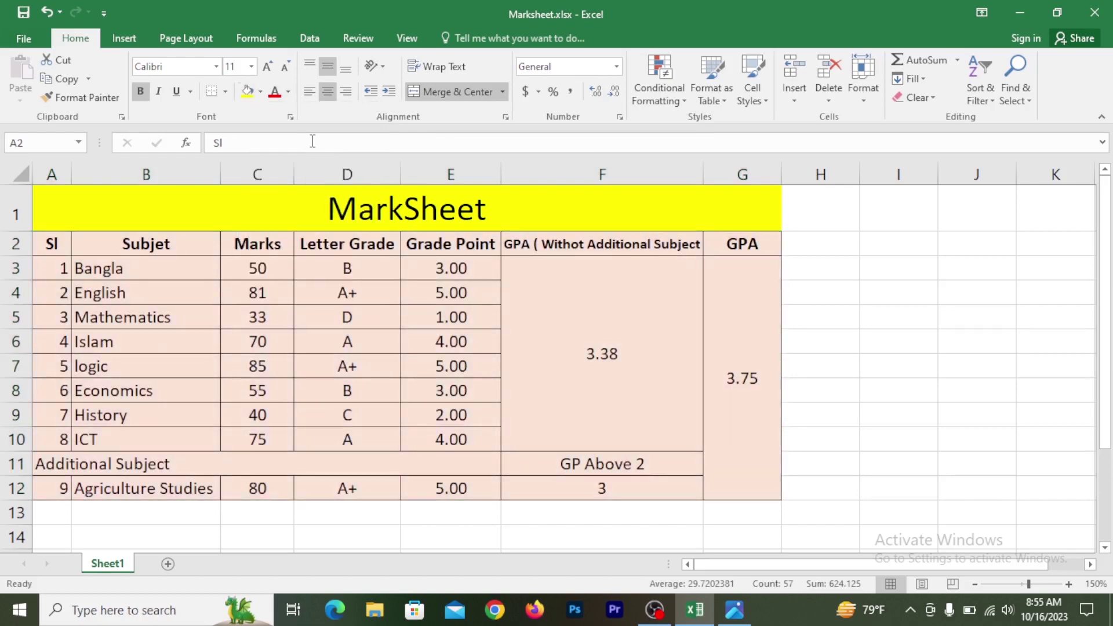
{"action": "left_click", "coordinate": [659, 360]}
Change Bangla's mark to 80 and History's mark to 50
{"action": "scroll", "coordinate": [638, 481], "scroll_direction": "up", "scroll_amount": 1}
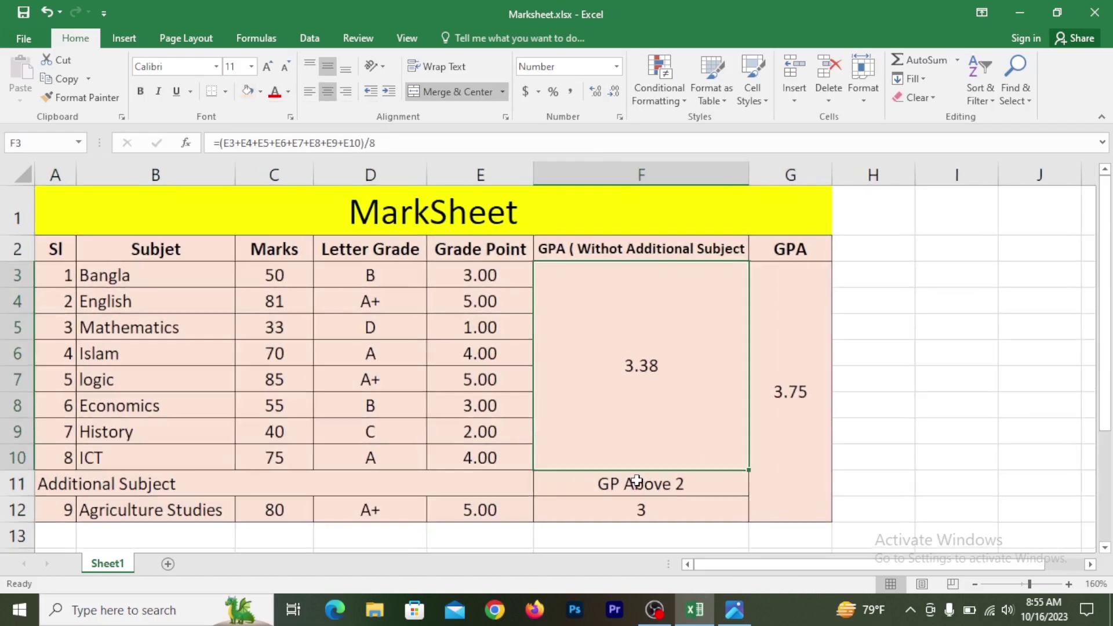
{"action": "left_click", "coordinate": [291, 274]}
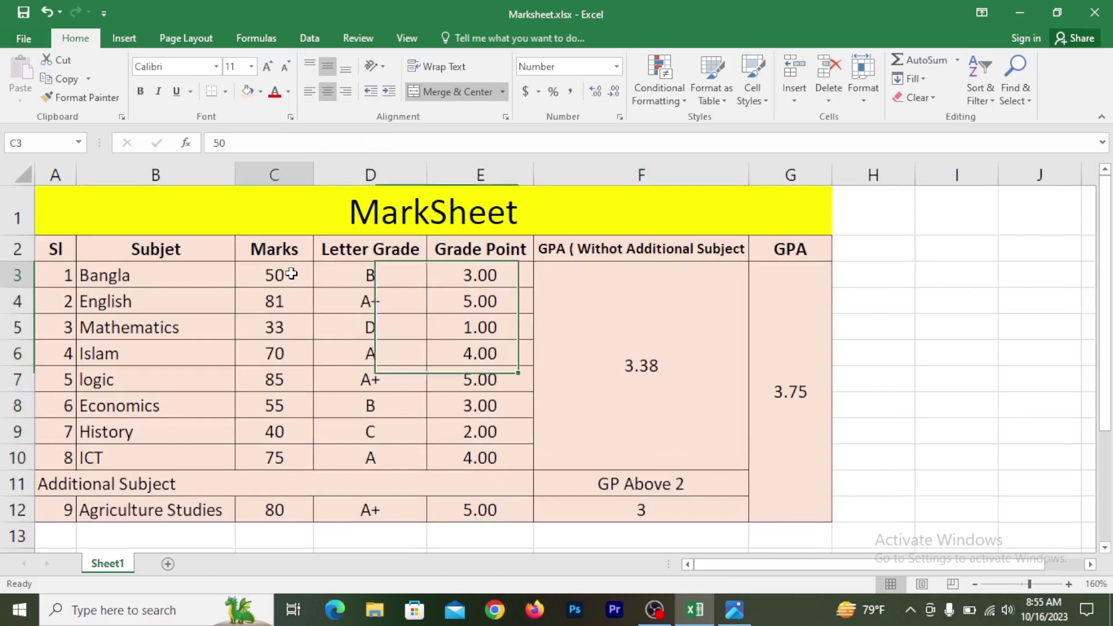
{"action": "type", "text": "80"}
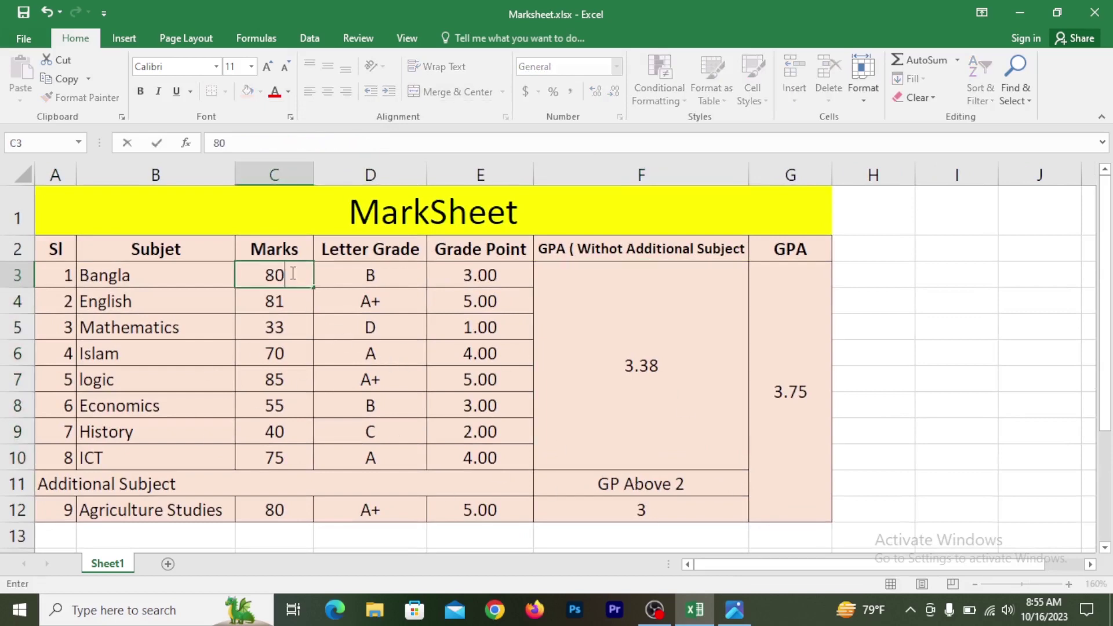
{"action": "key", "text": "Return"}
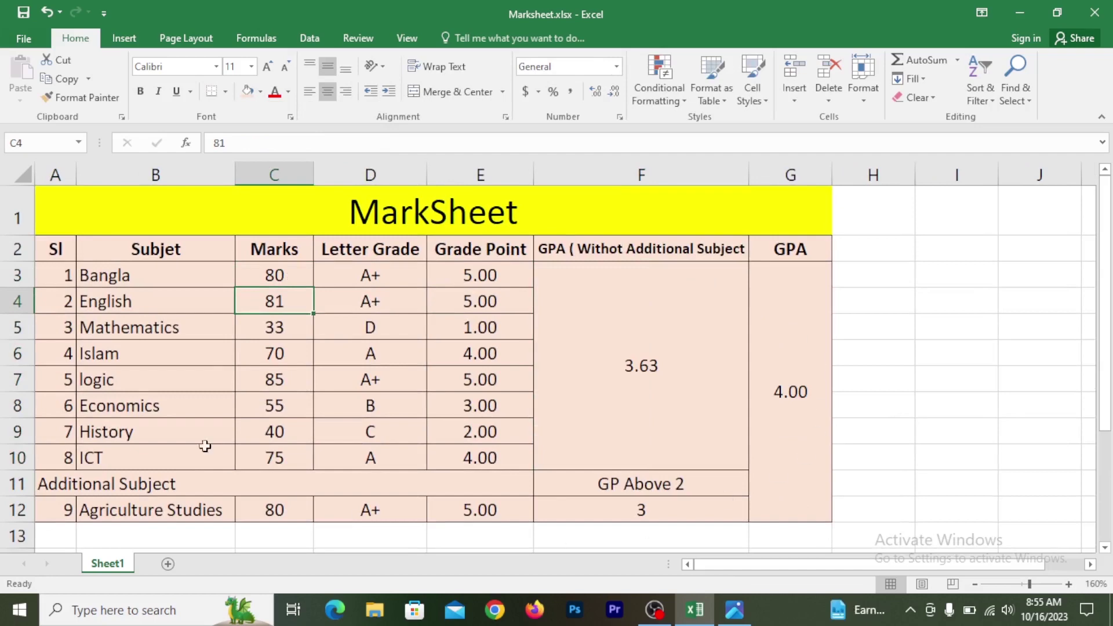
{"action": "left_click", "coordinate": [290, 434]}
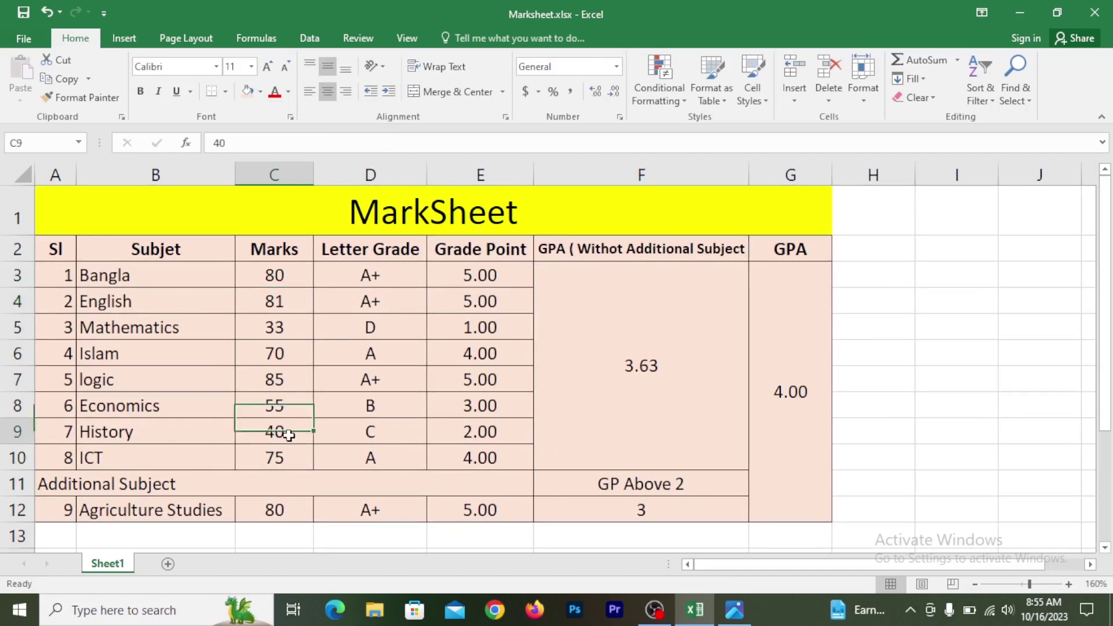
{"action": "type", "text": "50"}
{"action": "key", "text": "Return"}
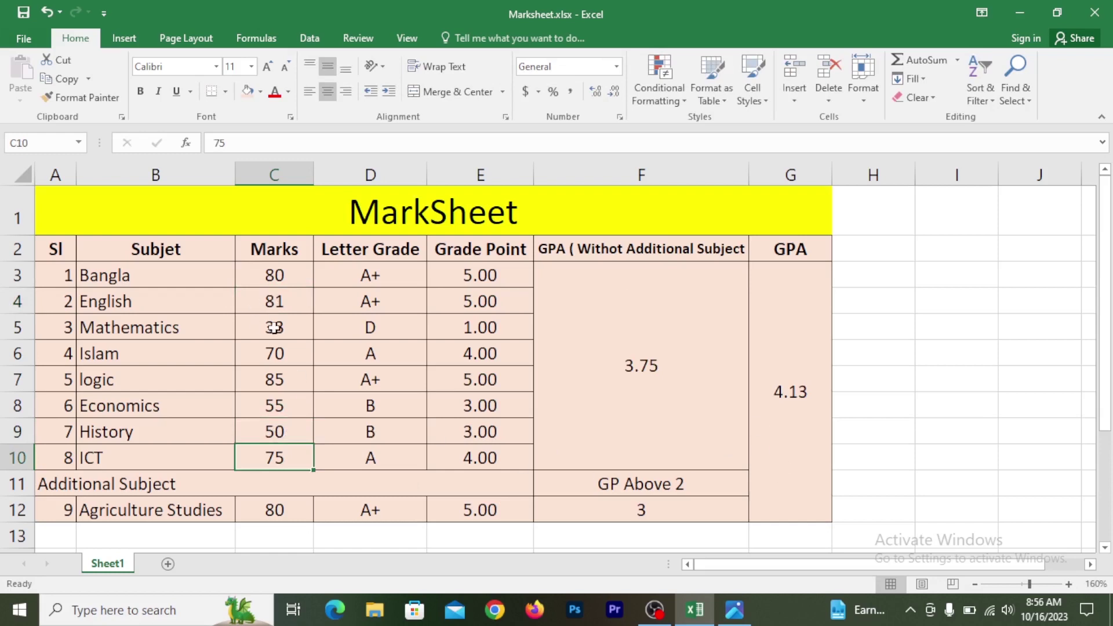
Set Islam and Economics to 80 each, and History to 75
{"action": "left_click", "coordinate": [275, 353]}
{"action": "type", "text": "80"}
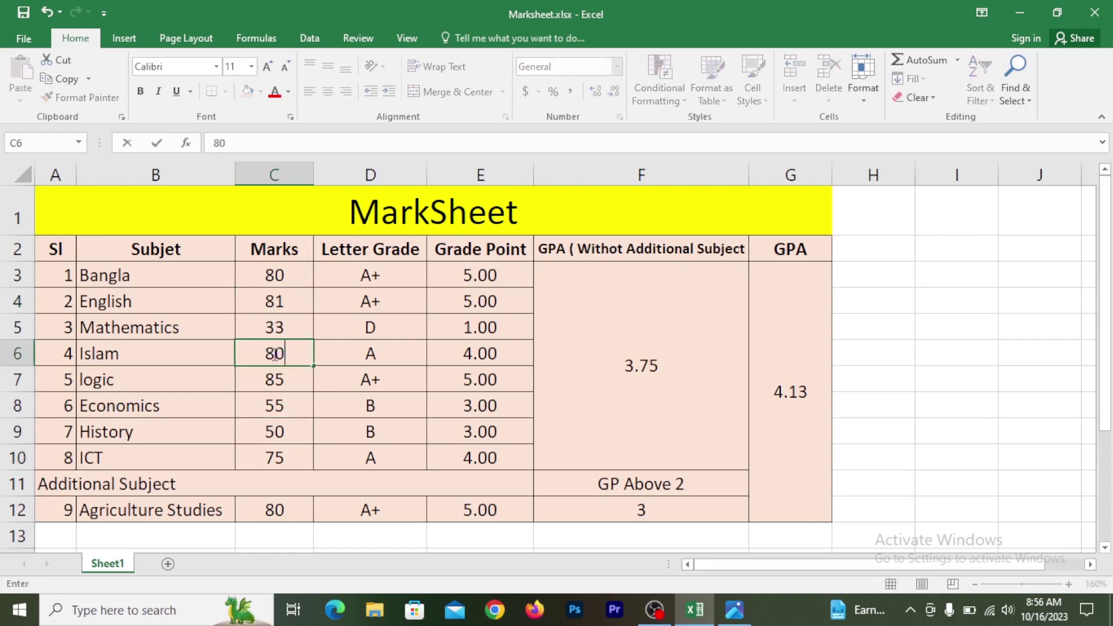
{"action": "key", "text": "Return"}
{"action": "left_click", "coordinate": [283, 409]}
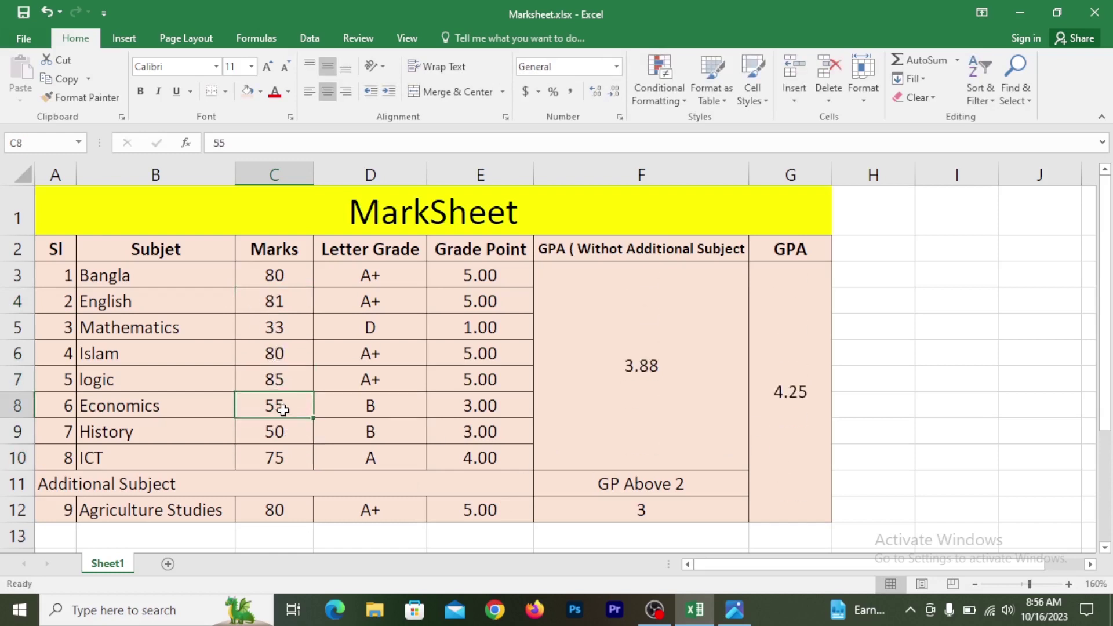
{"action": "type", "text": "80"}
{"action": "key", "text": "Return"}
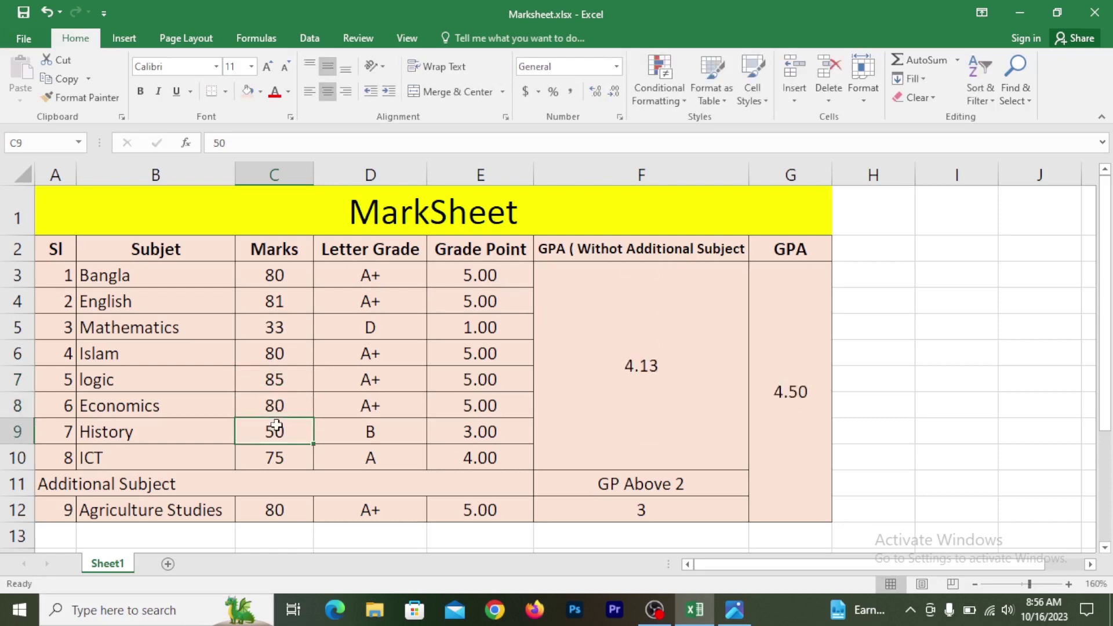
{"action": "type", "text": "75"}
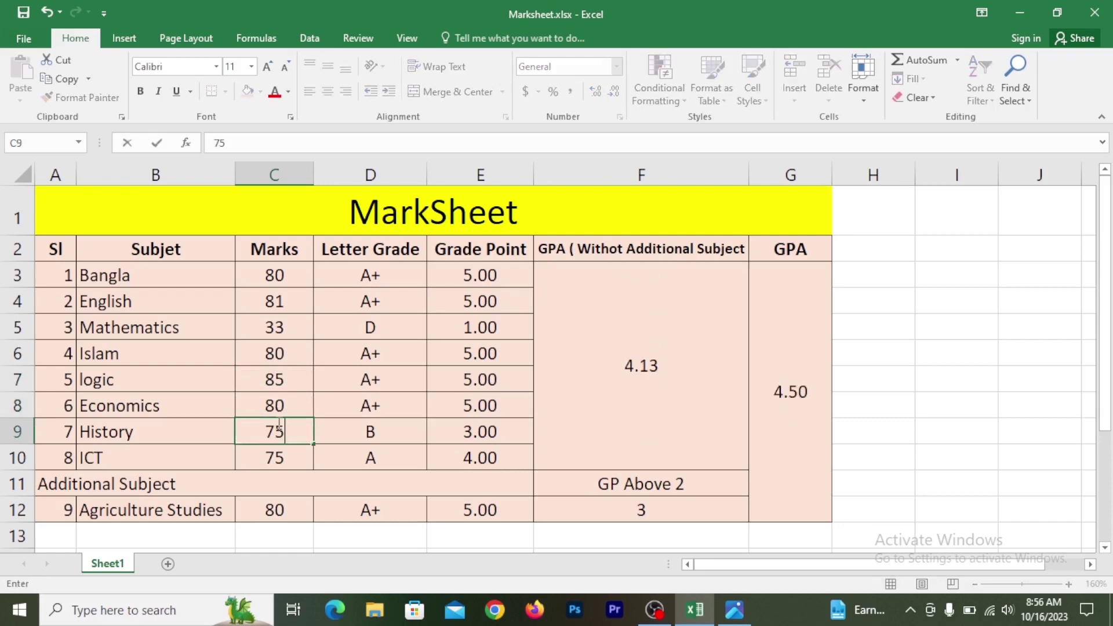
{"action": "key", "text": "Return"}
Revise History to 80, ICT to 86 and Mathematics to 70
{"action": "left_click", "coordinate": [279, 423]}
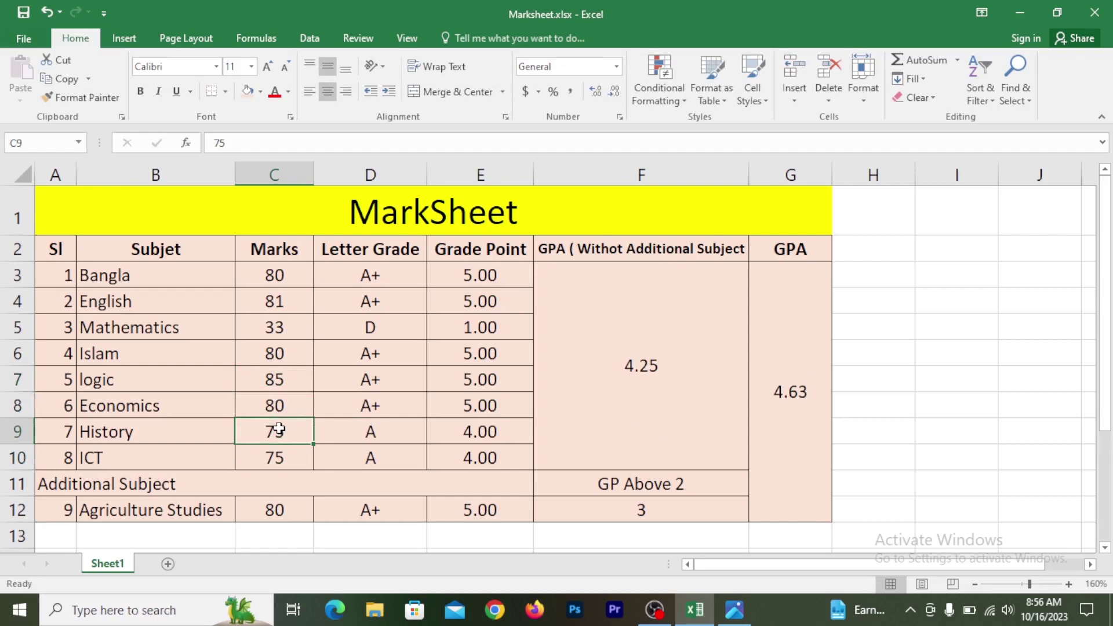
{"action": "type", "text": "80"}
{"action": "key", "text": "Return"}
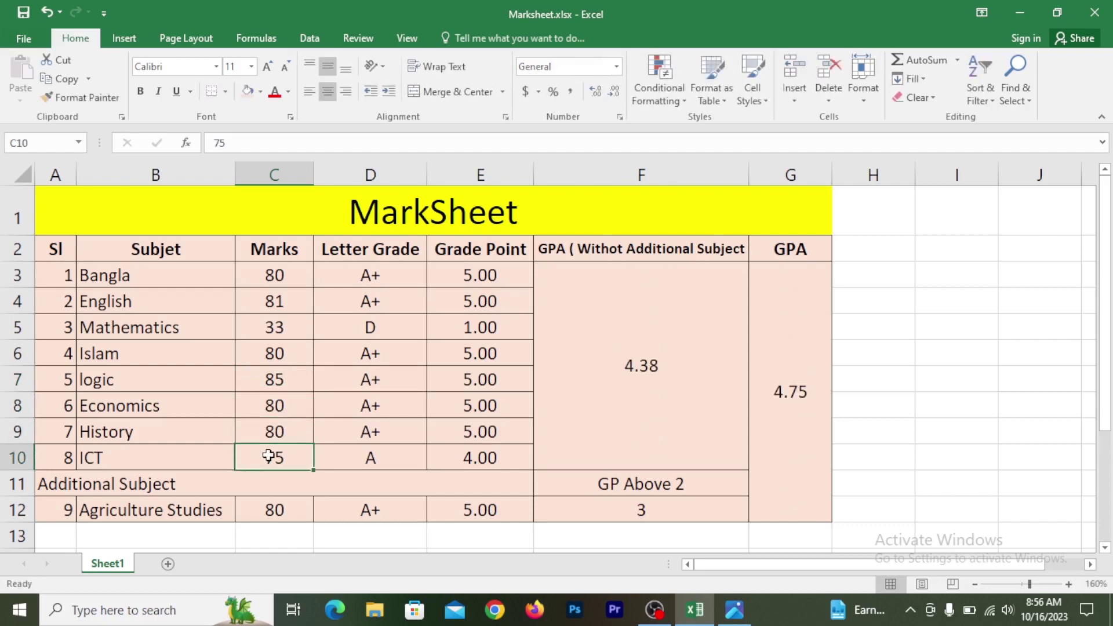
{"action": "type", "text": "86"}
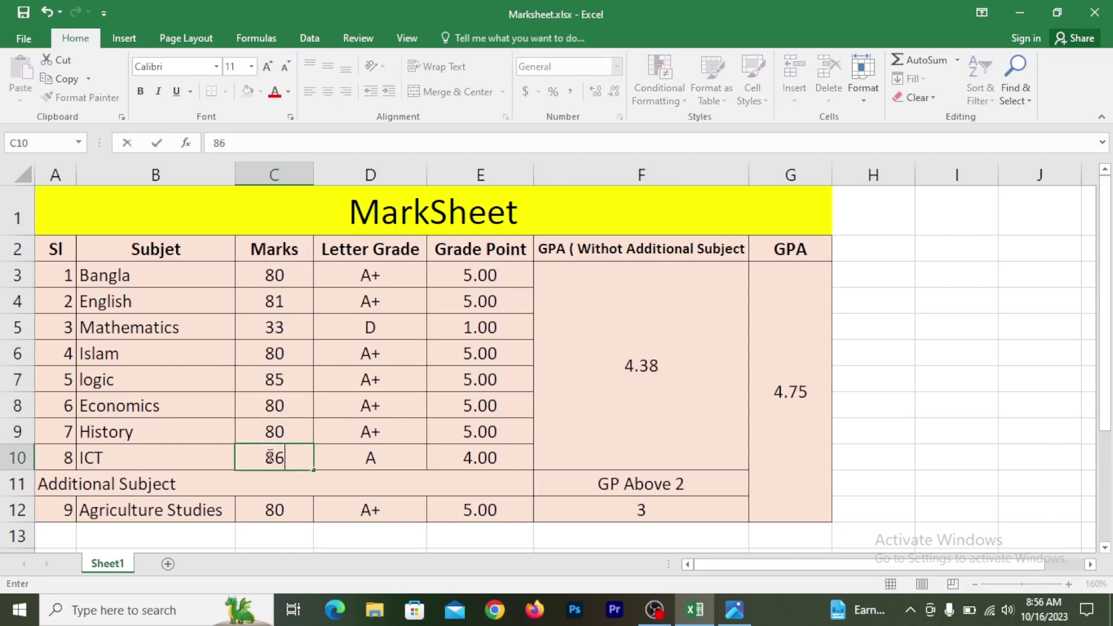
{"action": "key", "text": "Return"}
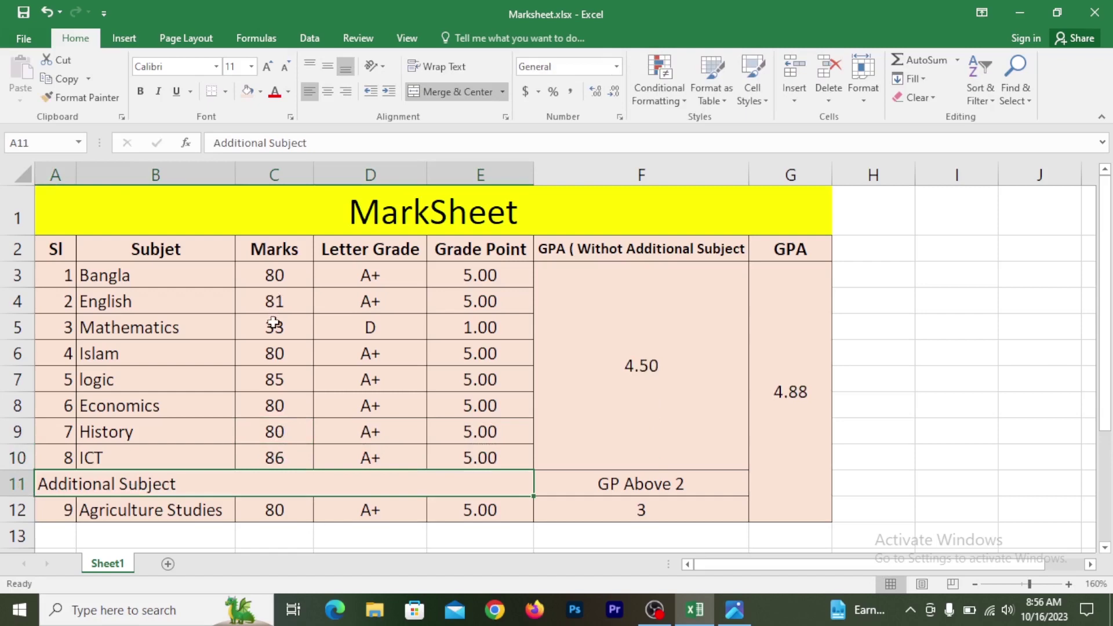
{"action": "left_click", "coordinate": [274, 328]}
{"action": "type", "text": "70"}
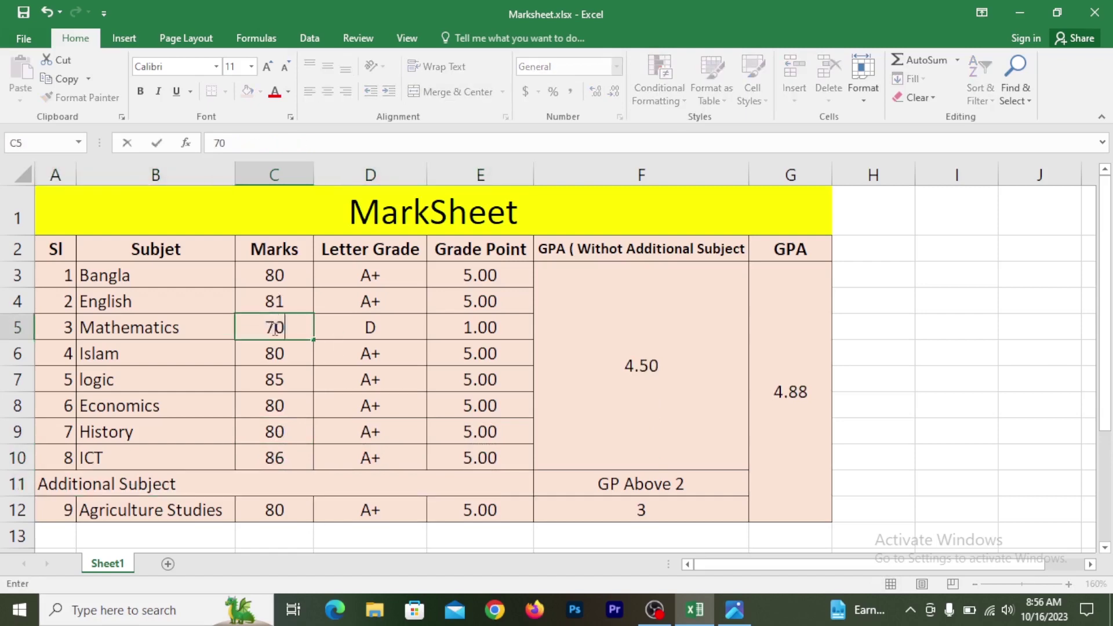
{"action": "key", "text": "Return"}
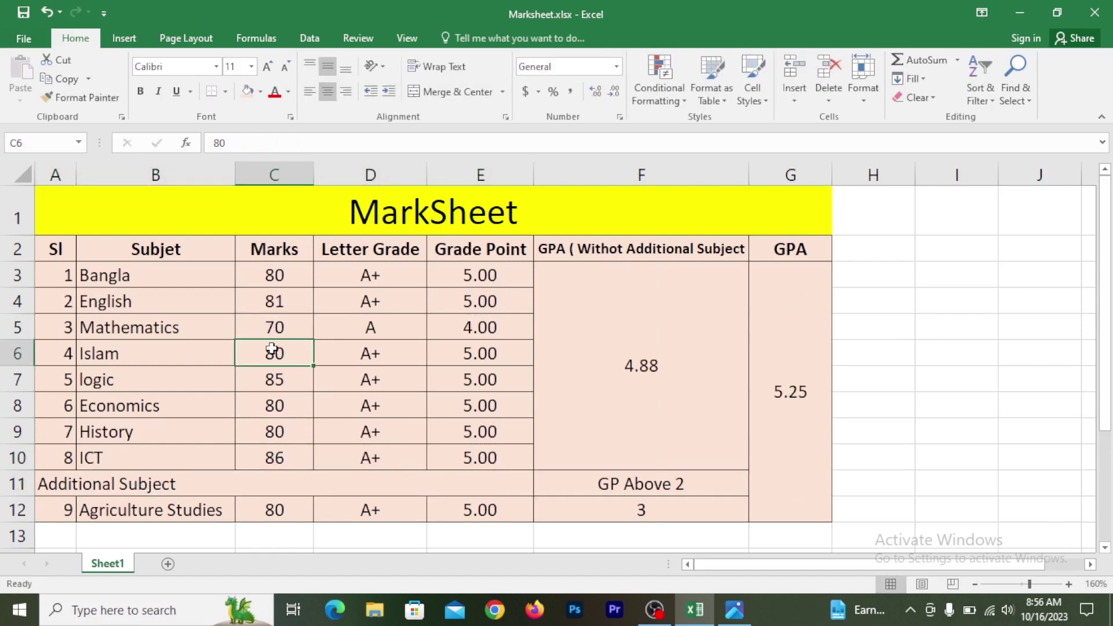
Set Islam's mark to 60, then to 40, and check Economics' mark
{"action": "type", "text": "60"}
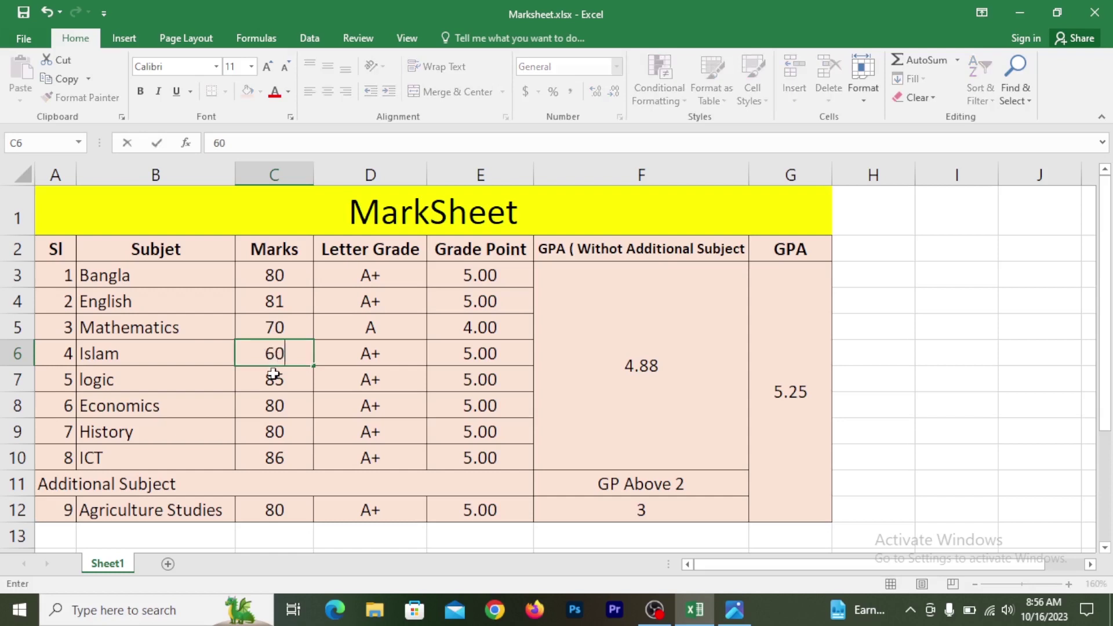
{"action": "key", "text": "Return"}
{"action": "left_click", "coordinate": [281, 356]}
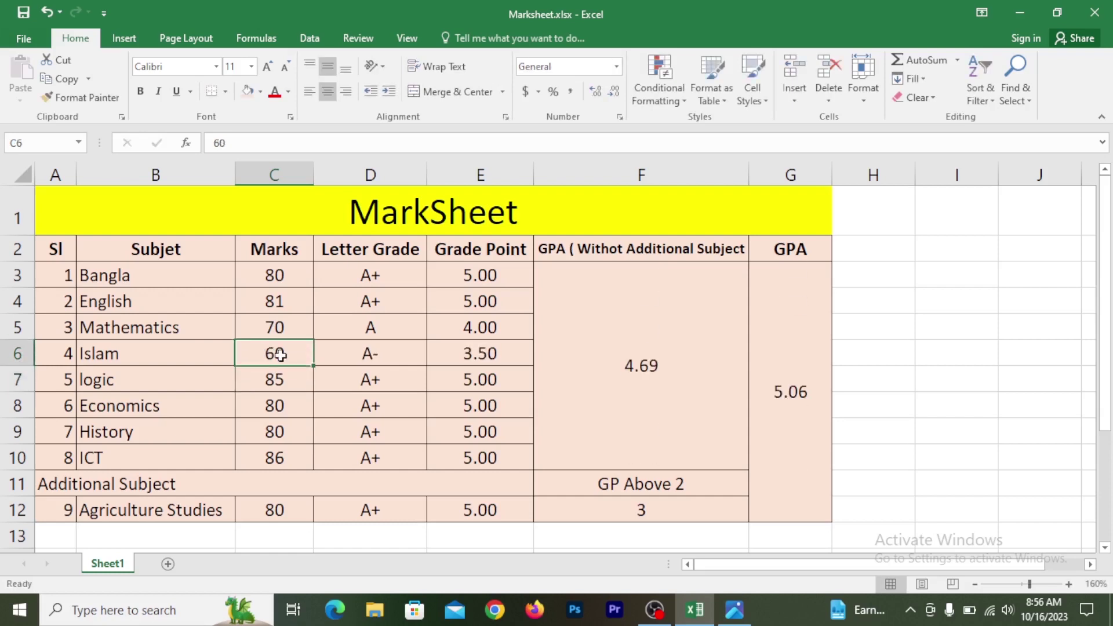
{"action": "type", "text": "40"}
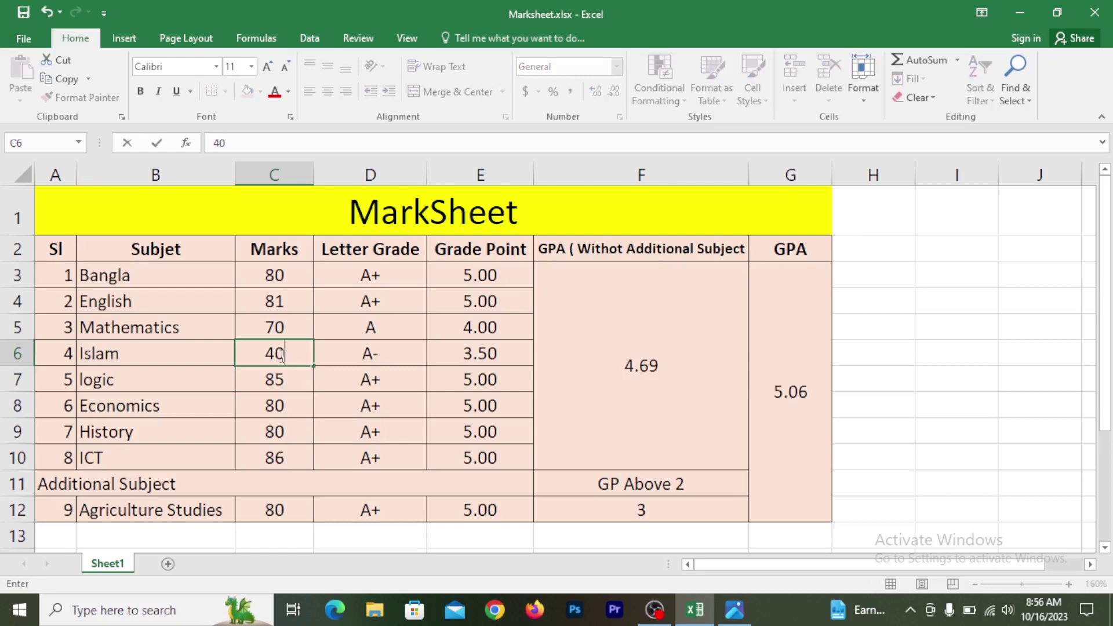
{"action": "key", "text": "Return"}
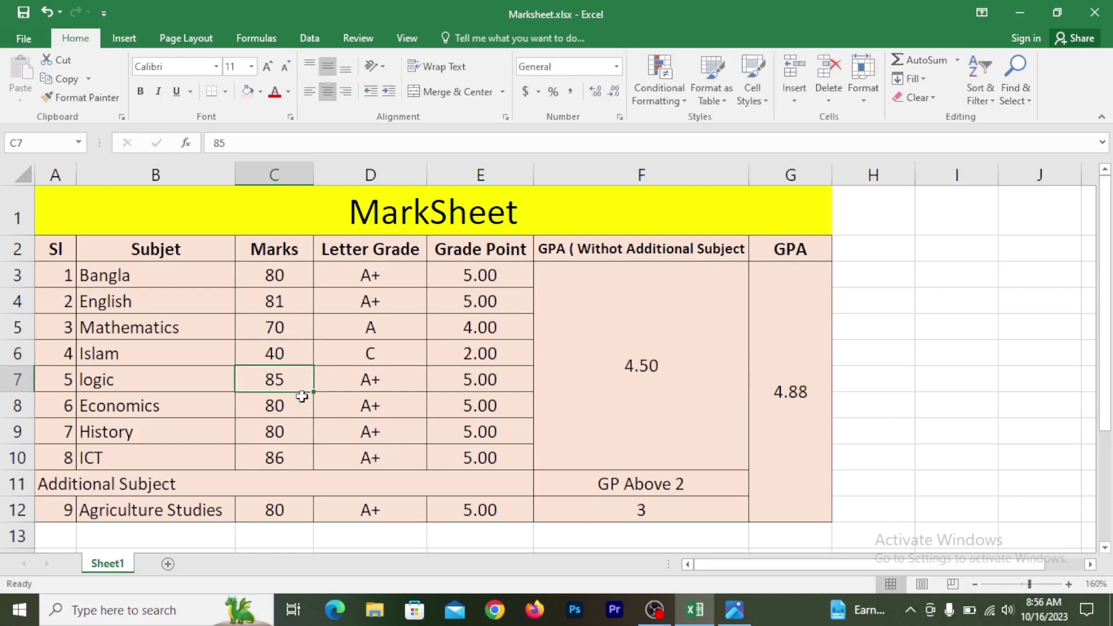
{"action": "left_click", "coordinate": [285, 407]}
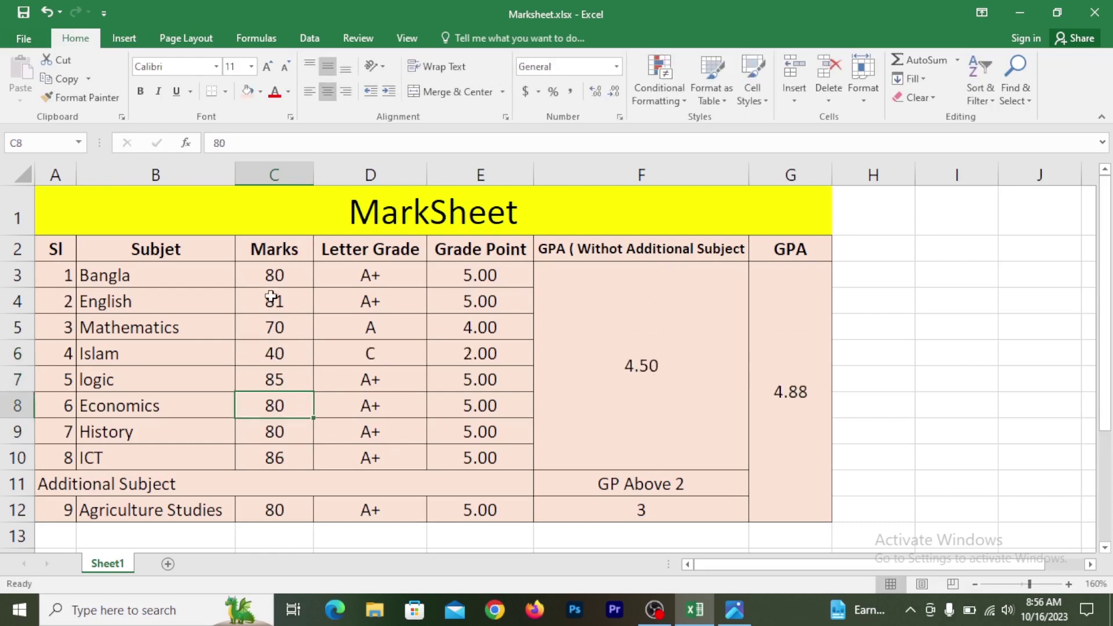
{"action": "left_click_drag", "start_coordinate": [281, 277], "coordinate": [273, 457]}
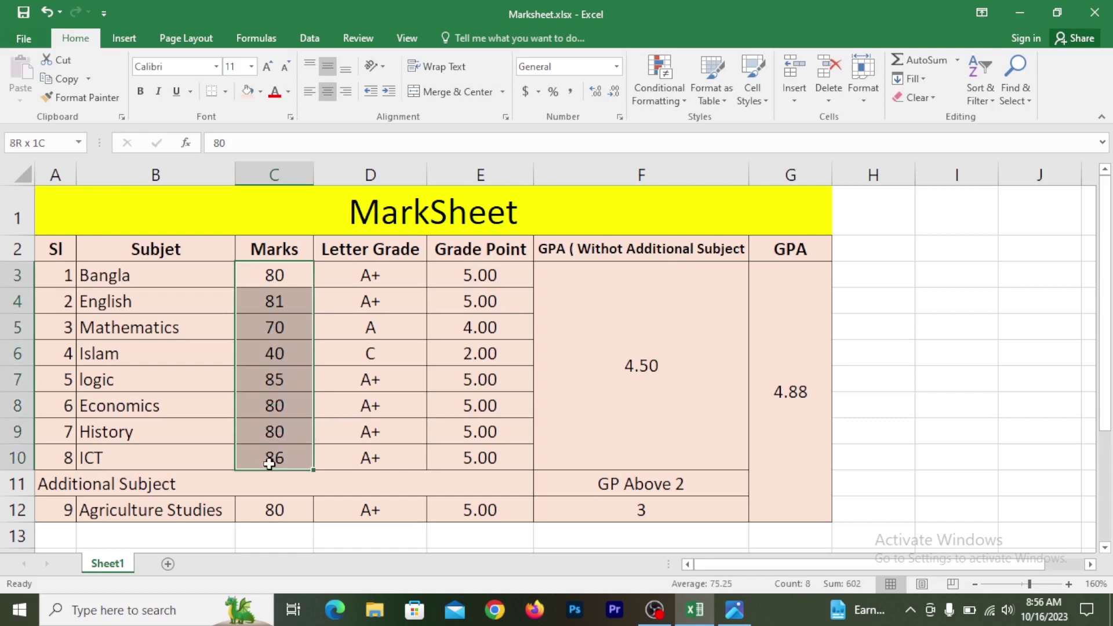
{"action": "left_click", "coordinate": [790, 410]}
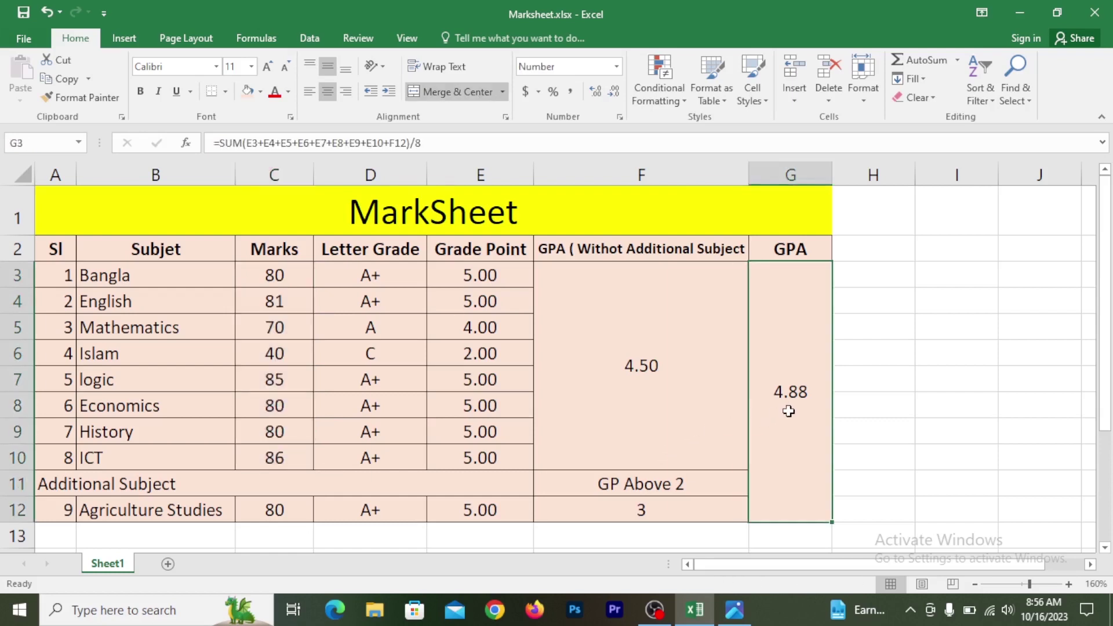
{"action": "left_click", "coordinate": [659, 409]}
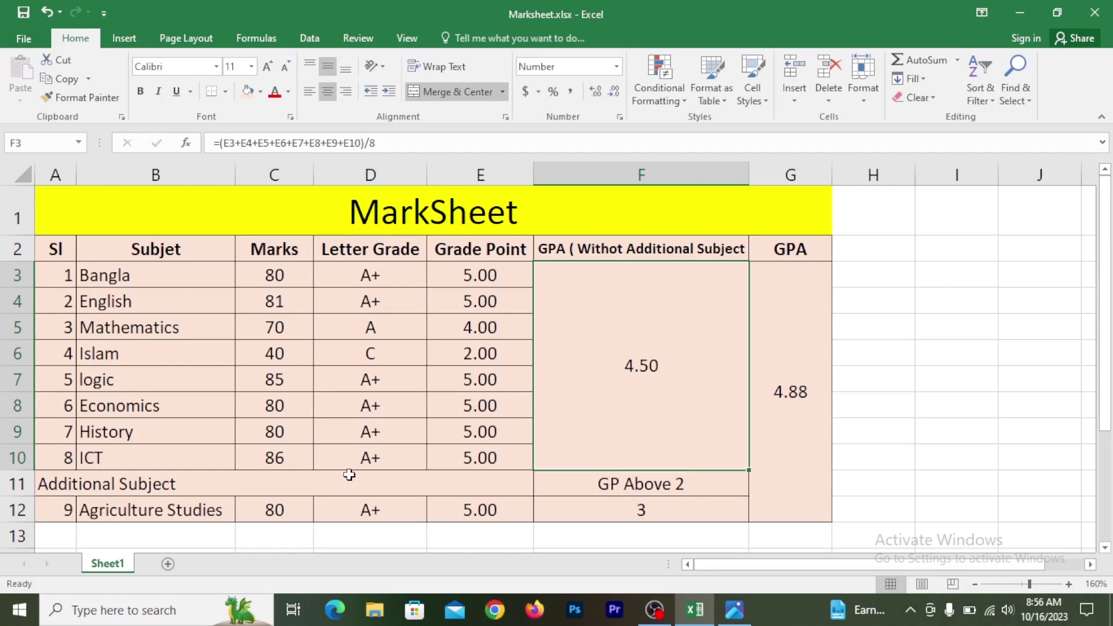
{"action": "left_click", "coordinate": [372, 208]}
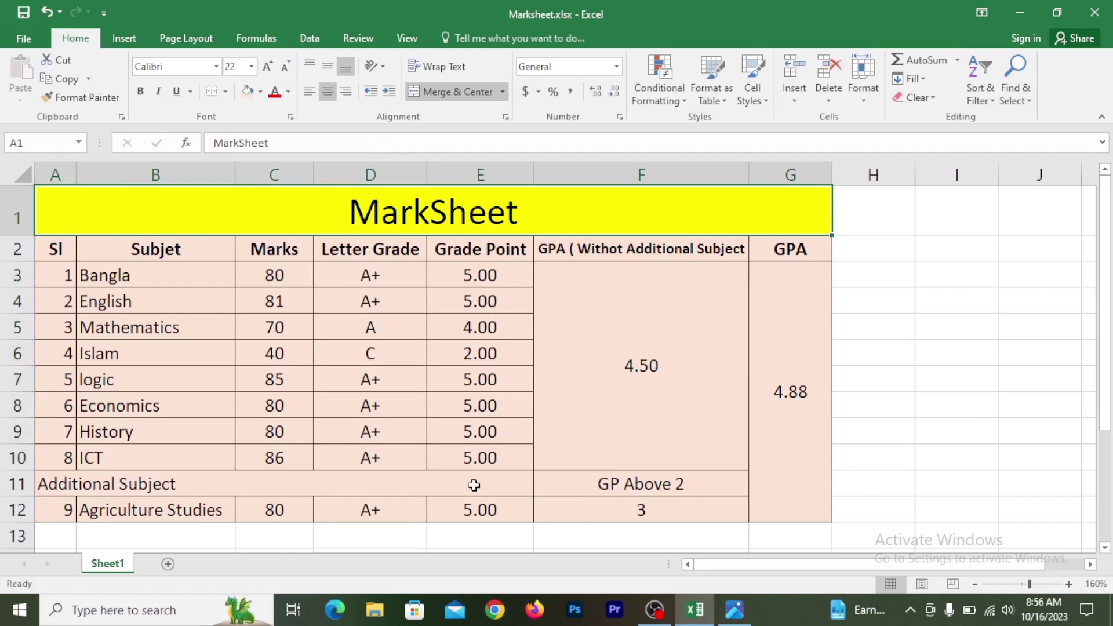